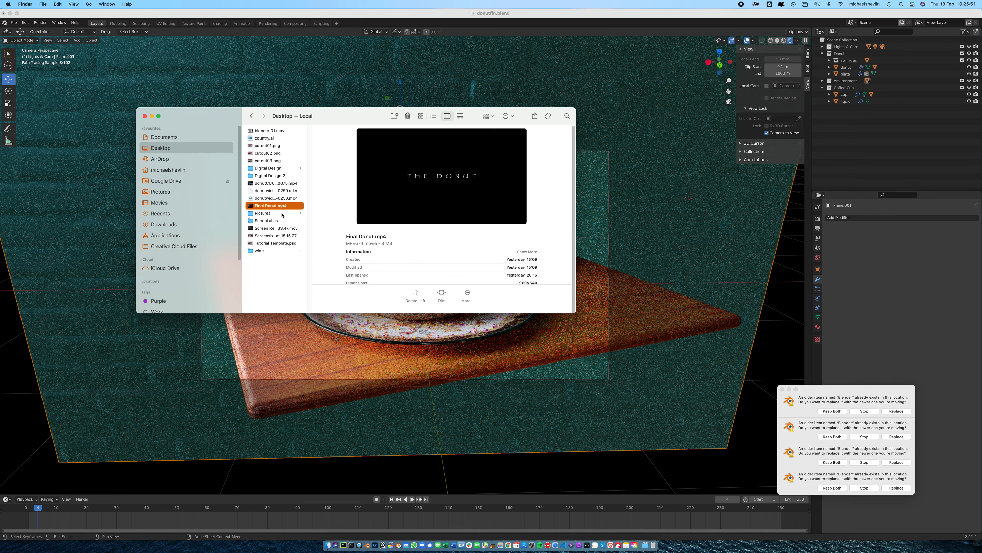
# Play the preview of Final Donut.mp4 and close the file browser window.
pyautogui.click(449, 181)
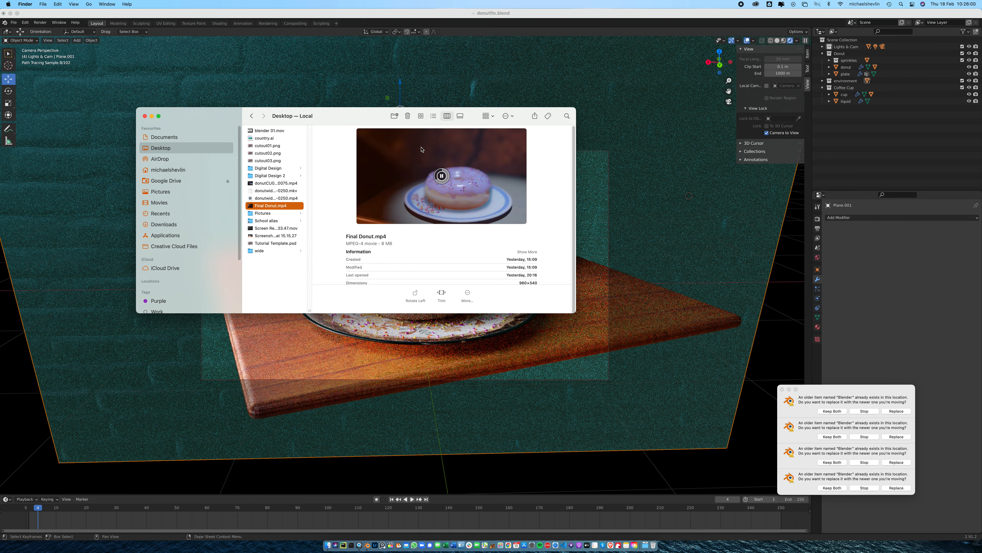
pyautogui.click(146, 116)
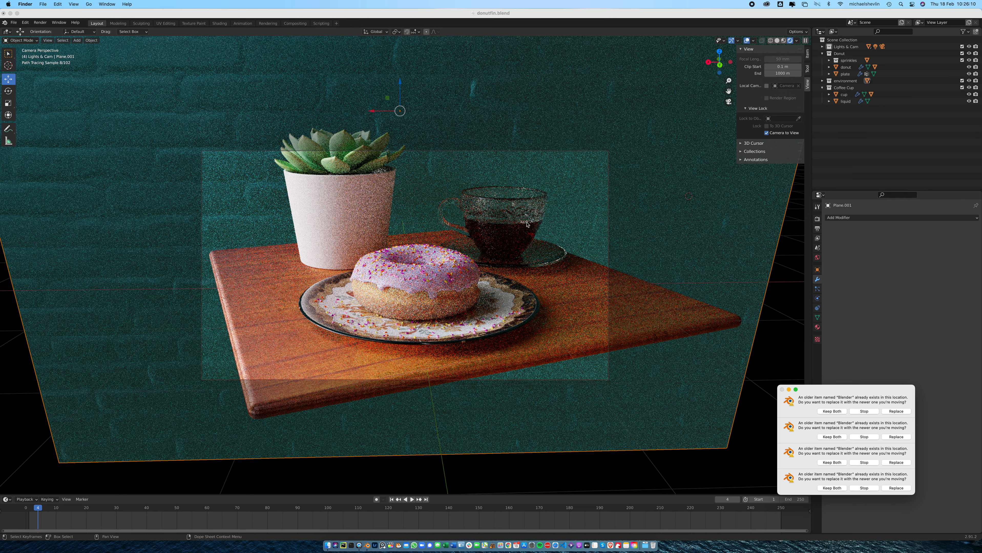
# Stop all the pending file moves that conflict with the existing "Blender" item.
pyautogui.click(864, 411)
pyautogui.click(865, 411)
pyautogui.click(865, 411)
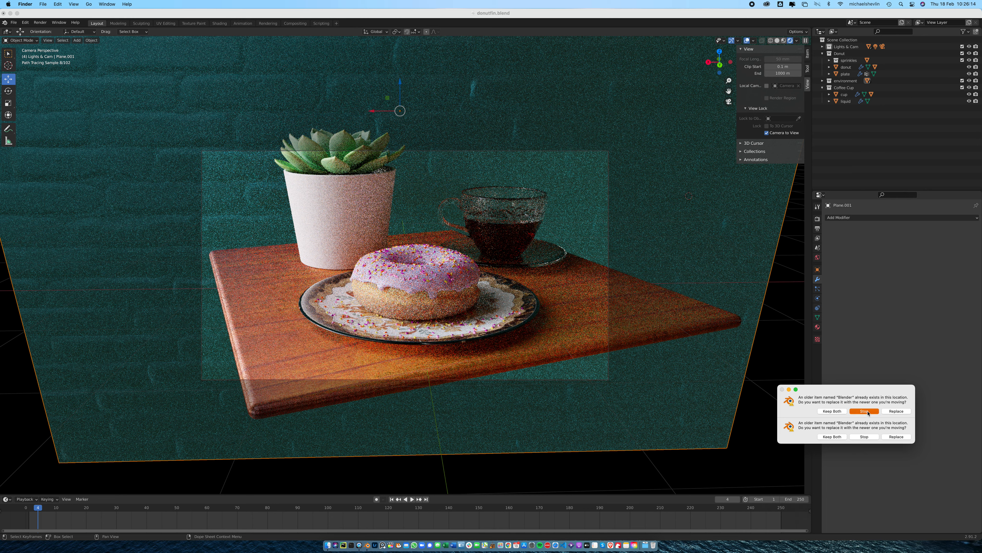
pyautogui.click(864, 411)
pyautogui.click(864, 411)
# Switch to Blender and save the donutfin.blend file.
pyautogui.click(510, 232)
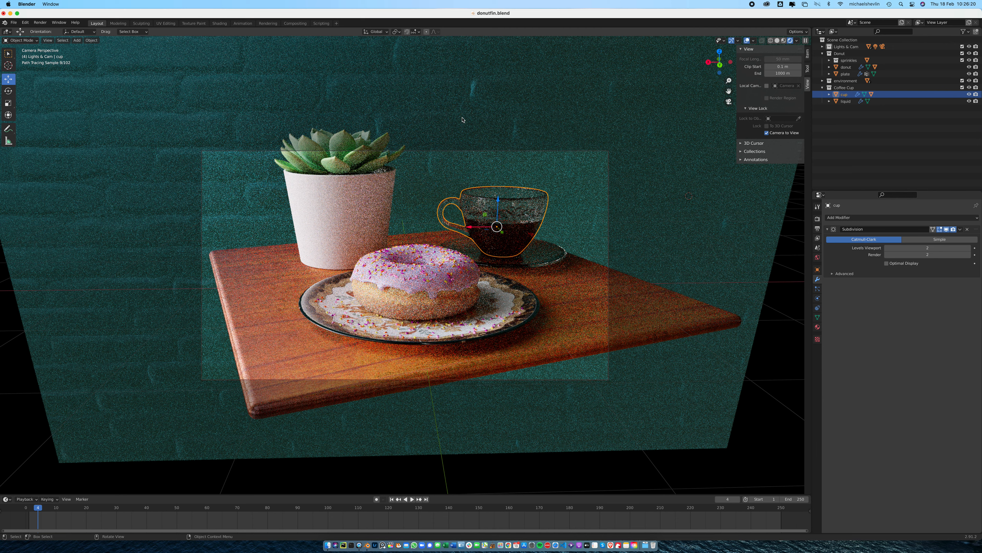
pyautogui.hotkey('ctrl', 's')
pyautogui.click(459, 157)
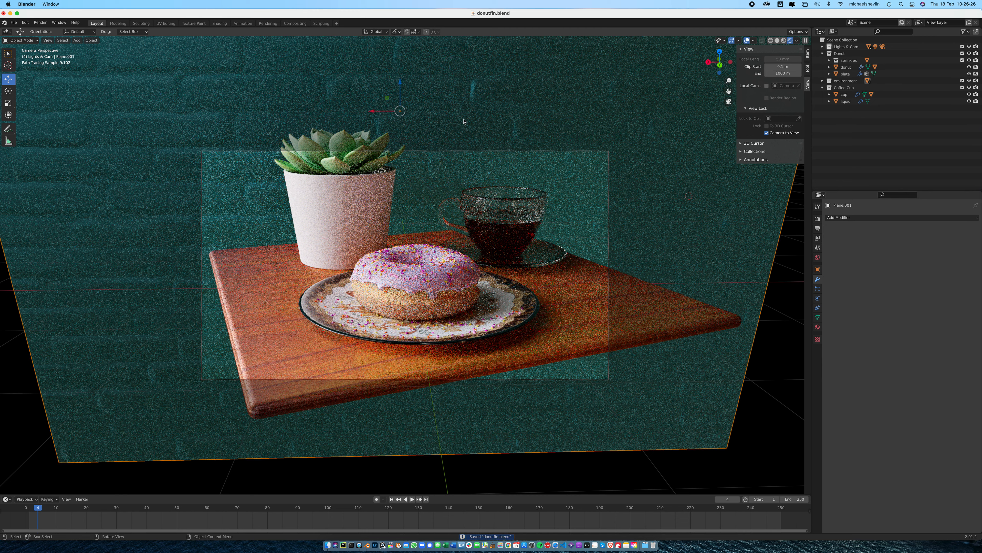
# Delete the succulent plant together with its white pot from the scene.
pyautogui.click(357, 204)
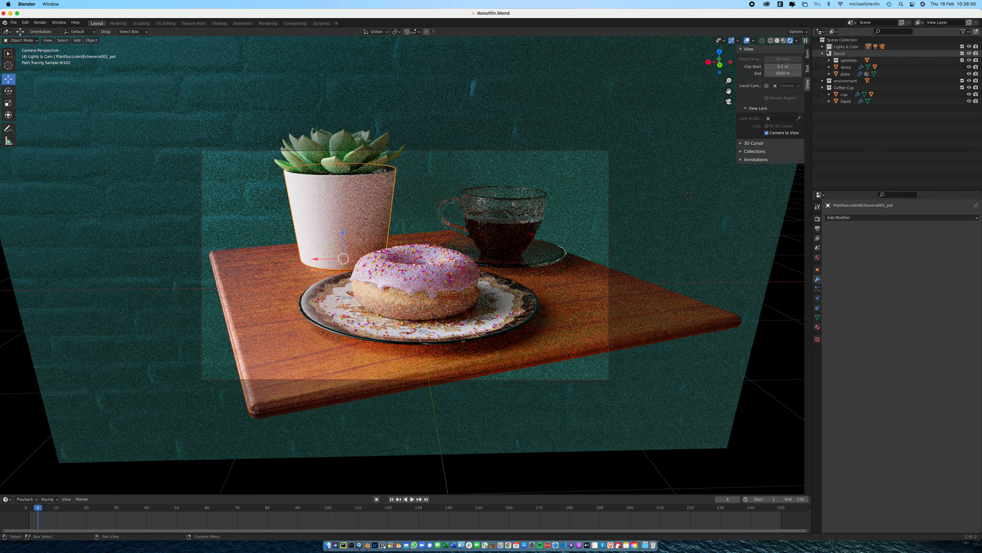
pyautogui.click(822, 81)
pyautogui.click(822, 81)
pyautogui.click(356, 152)
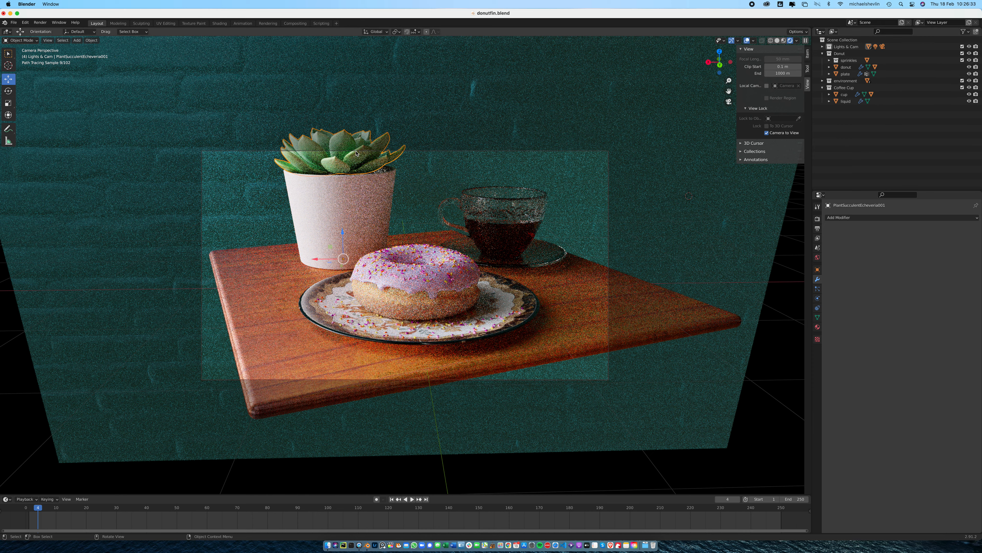
pyautogui.click(363, 193)
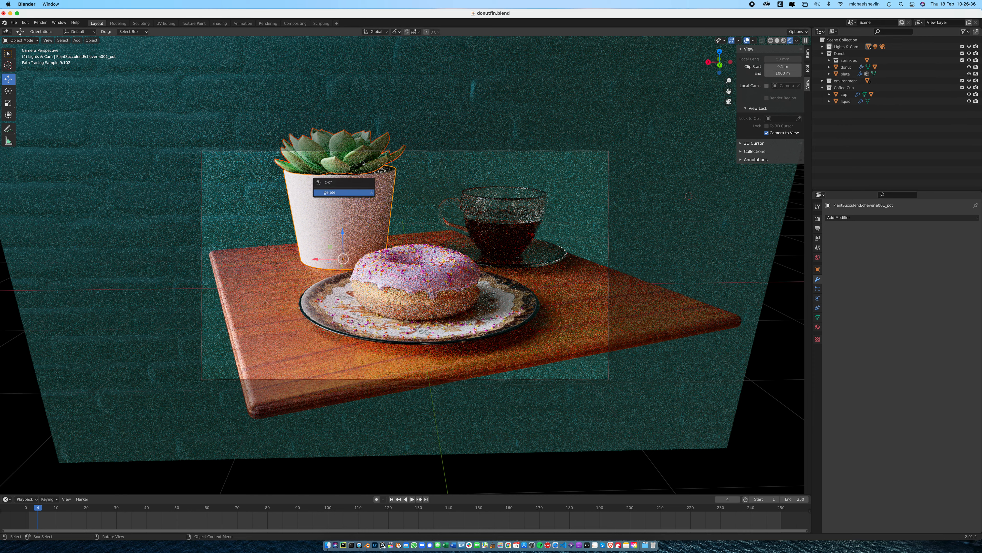
pyautogui.press('x')
pyautogui.click(340, 198)
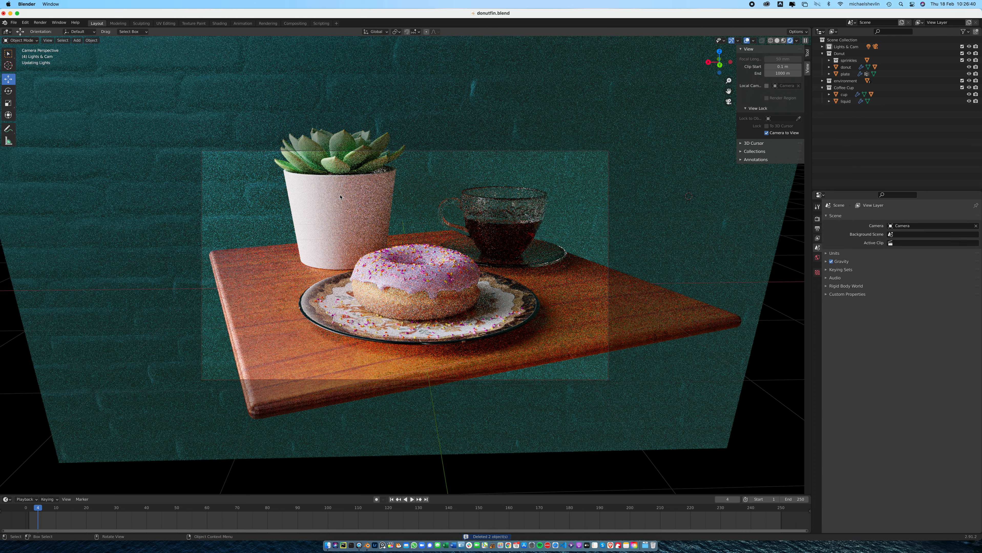
pyautogui.click(339, 197)
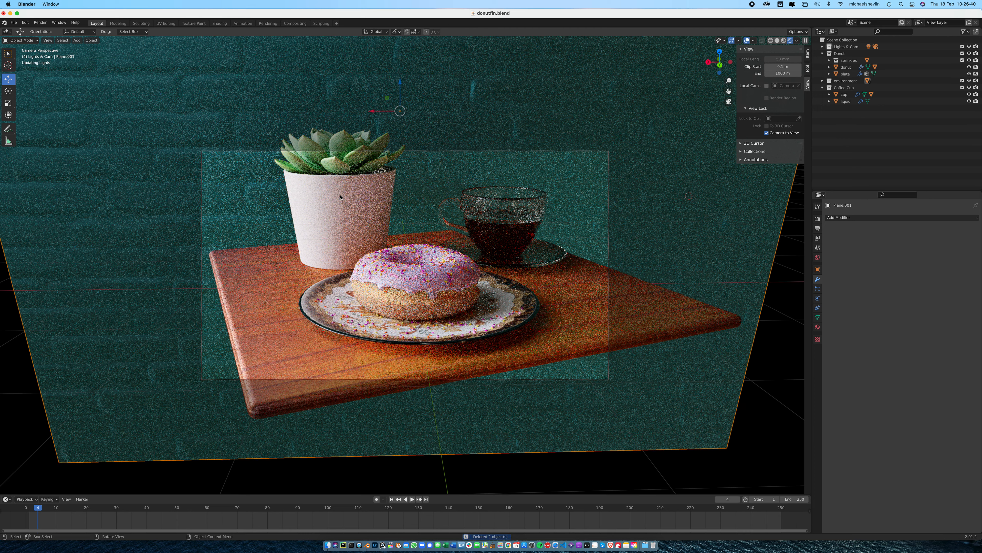
# Delete the glass coffee cup behind the donut.
pyautogui.click(504, 221)
pyautogui.press('x')
pyautogui.click(502, 221)
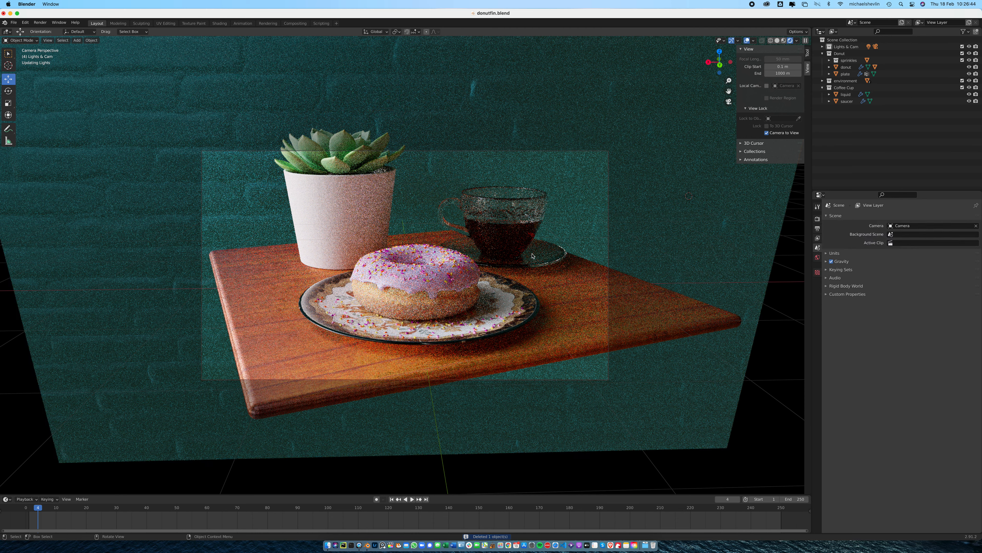
pyautogui.click(537, 261)
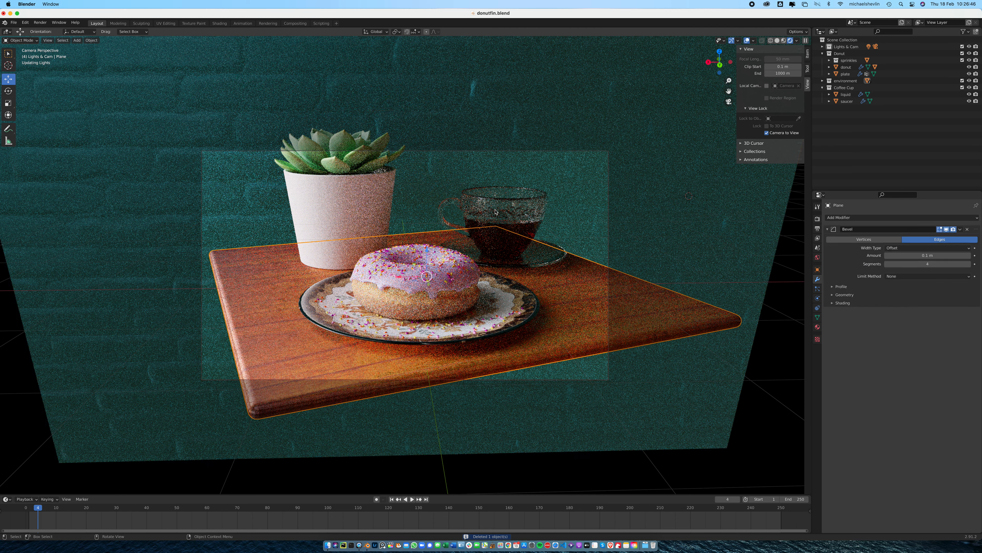
pyautogui.click(516, 213)
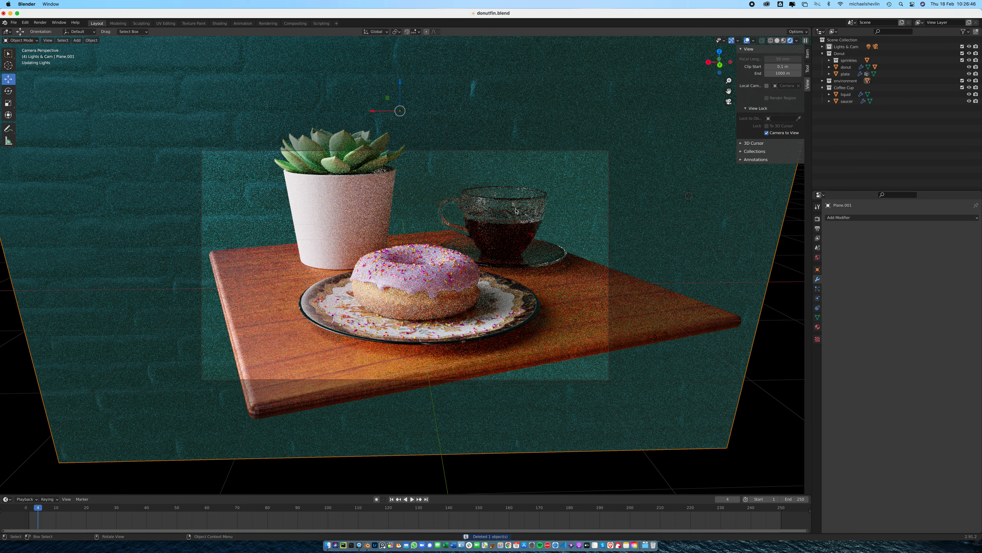
# Switch the viewport to Solid shading and delete the coffee liquid object.
pyautogui.click(777, 40)
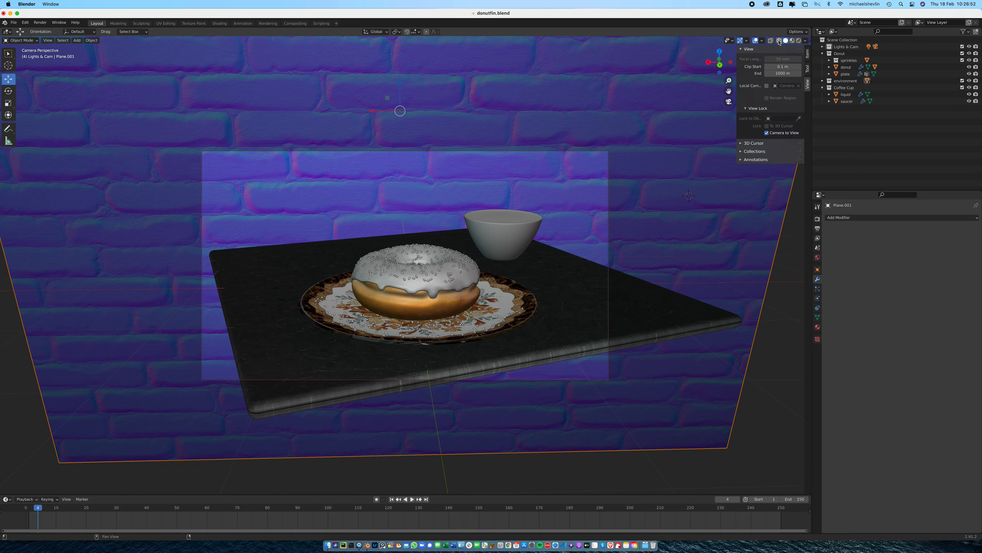
pyautogui.click(521, 238)
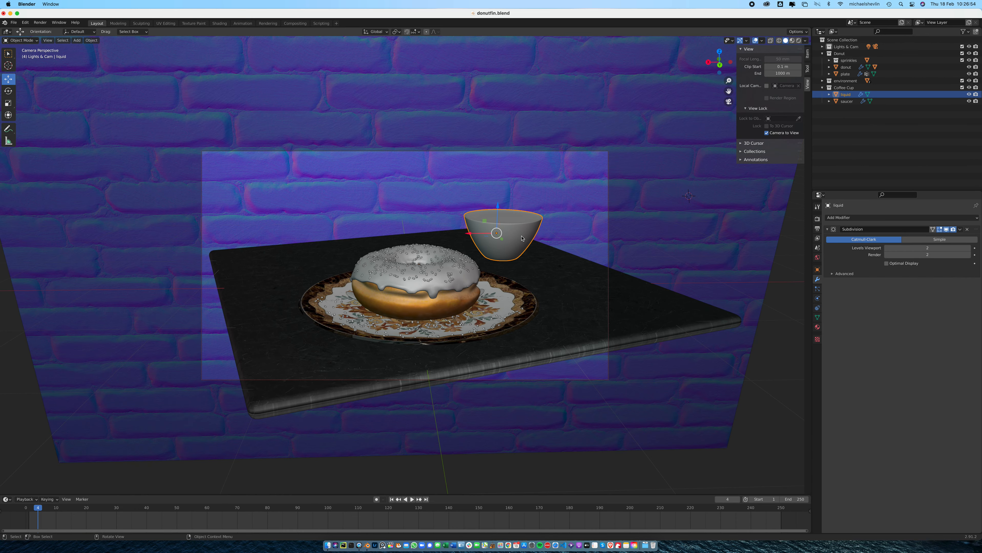
pyautogui.press('Delete')
# Delete the tabletop plane beneath the plate and the brick wall plane behind it.
pyautogui.click(521, 255)
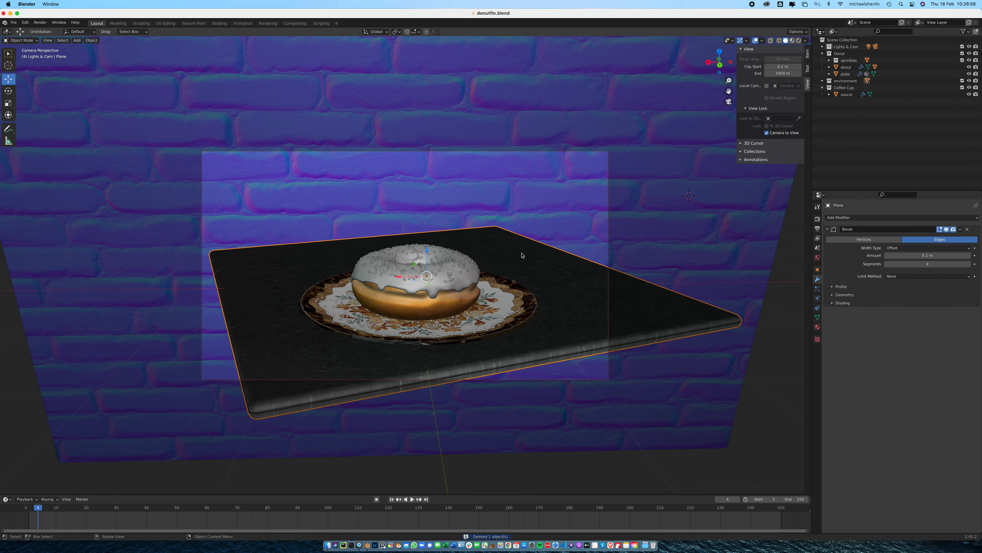
pyautogui.press('x')
pyautogui.click(522, 254)
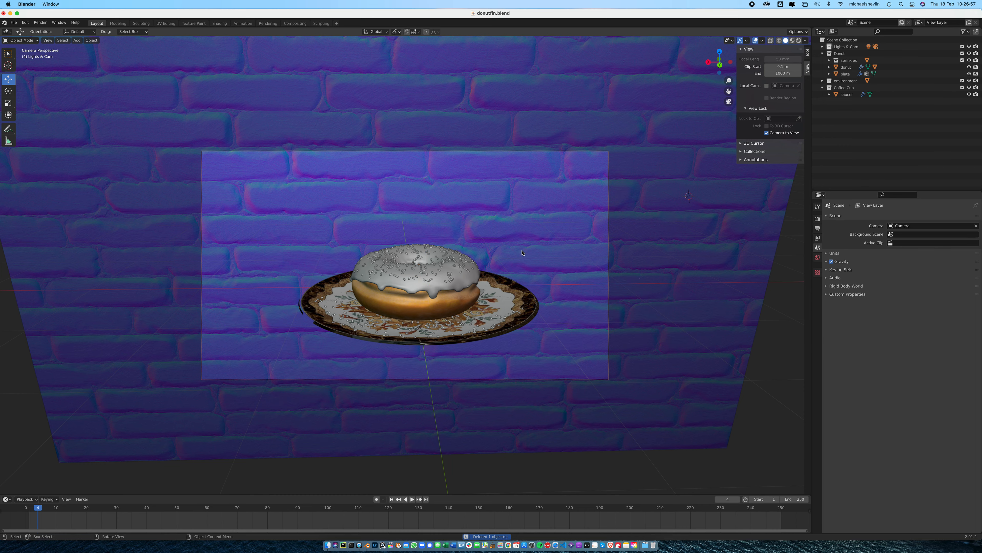
pyautogui.click(541, 205)
pyautogui.press('x')
pyautogui.click(540, 204)
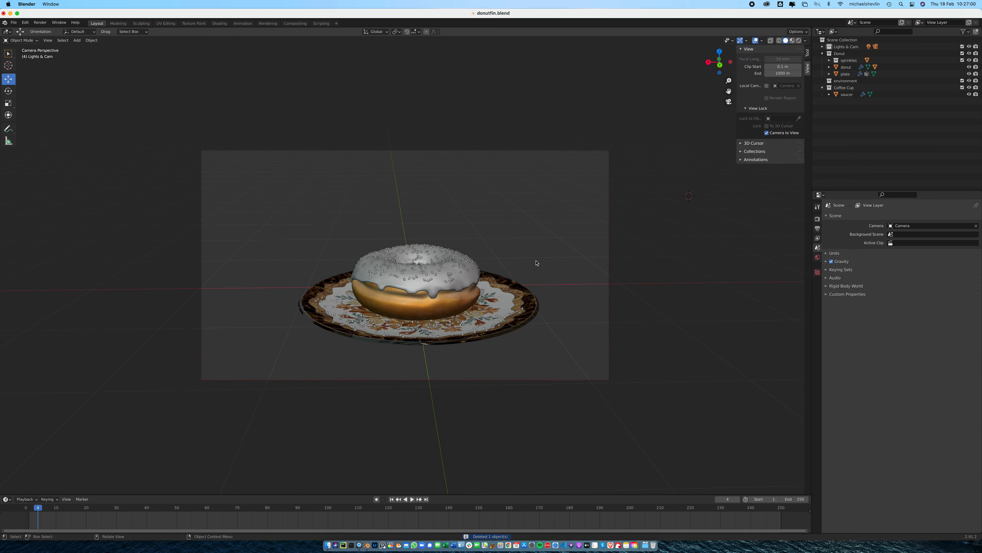
# Delete the saucer partly hidden behind the donut plate.
pyautogui.moveTo(537, 282); pyautogui.dragTo(516, 285, button='middle')
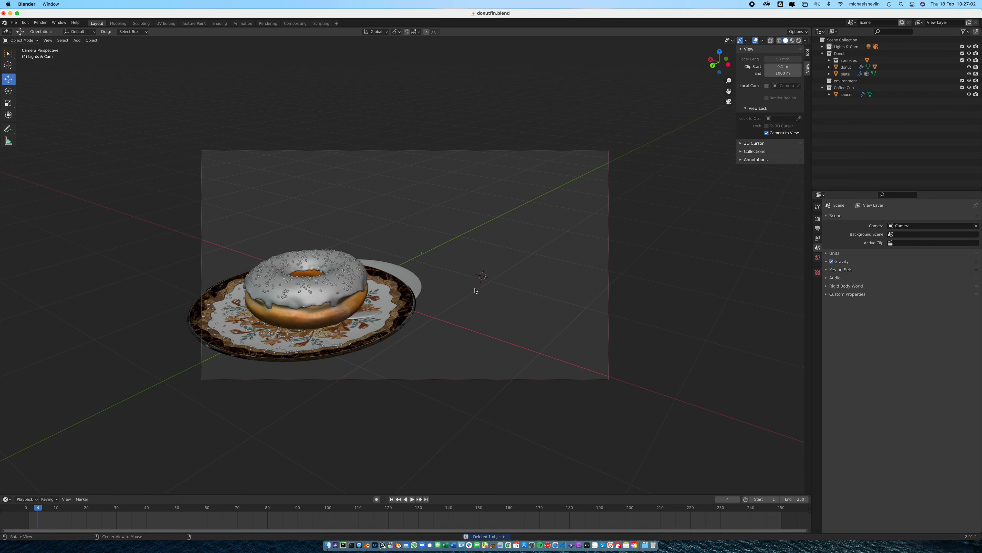
pyautogui.click(407, 278)
pyautogui.press('x')
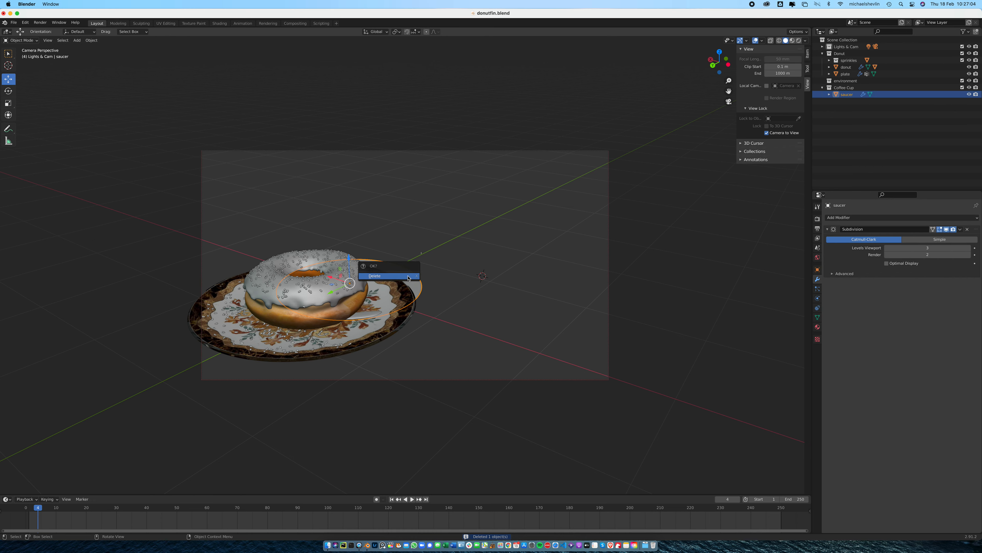
pyautogui.click(408, 278)
# Delete the empty environment and Coffee Cup collections from the scene.
pyautogui.moveTo(473, 289)
pyautogui.mouseDown(button='middle')
pyautogui.moveTo(523, 274)
pyautogui.moveTo(503, 310)
pyautogui.moveTo(465, 290)
pyautogui.moveTo(480, 280)
pyautogui.mouseUp(button='middle')
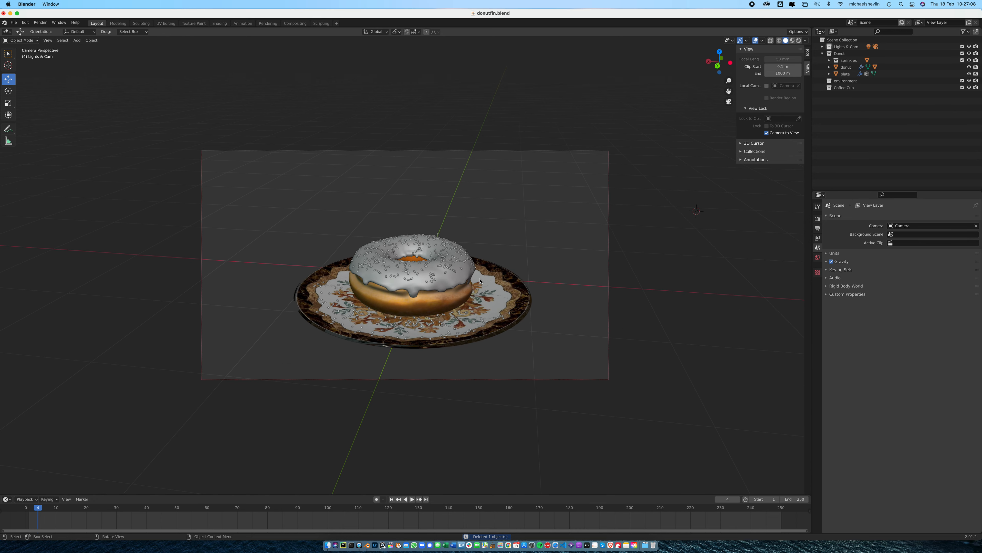
pyautogui.scroll(3, 480, 281)
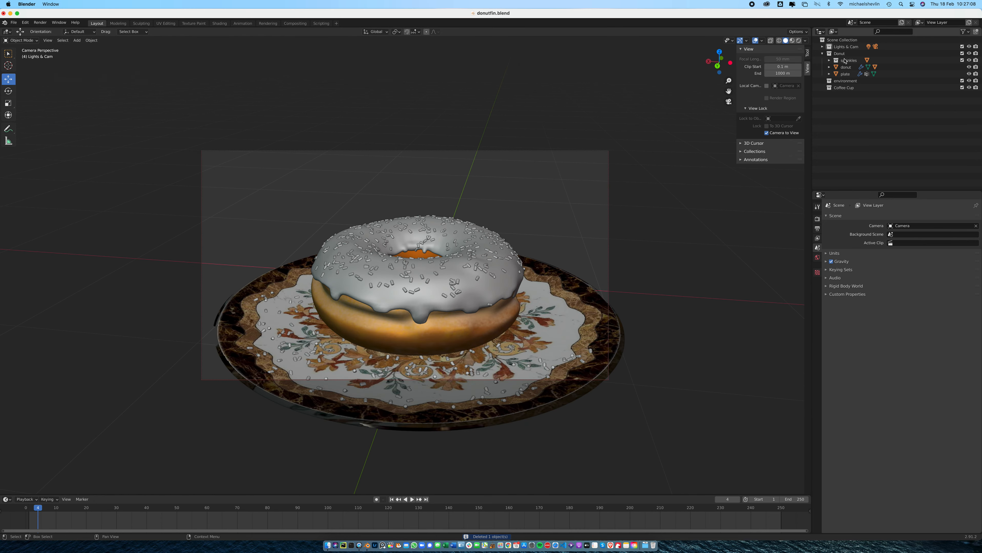
pyautogui.click(845, 81)
pyautogui.rightClick(848, 81)
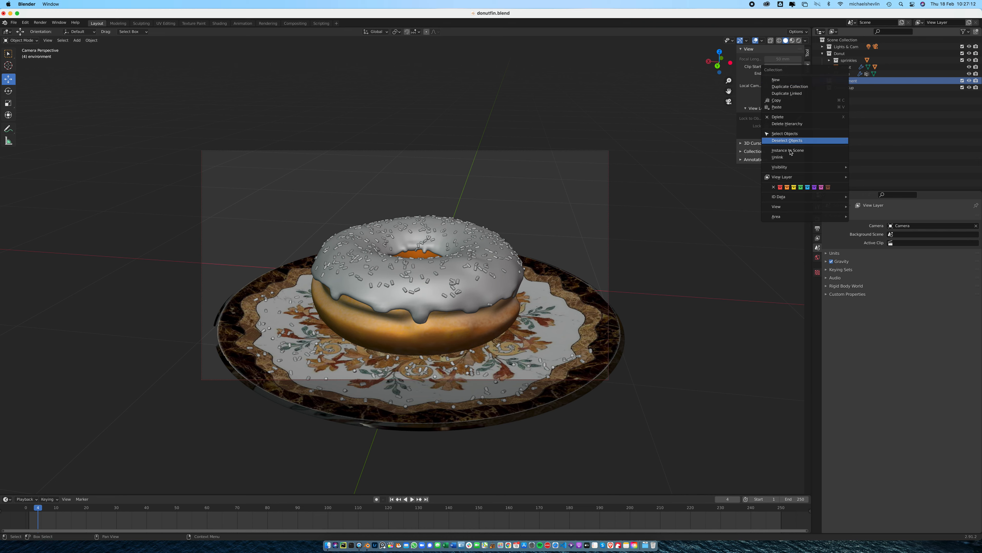
pyautogui.click(788, 118)
pyautogui.click(844, 81)
pyautogui.rightClick(847, 82)
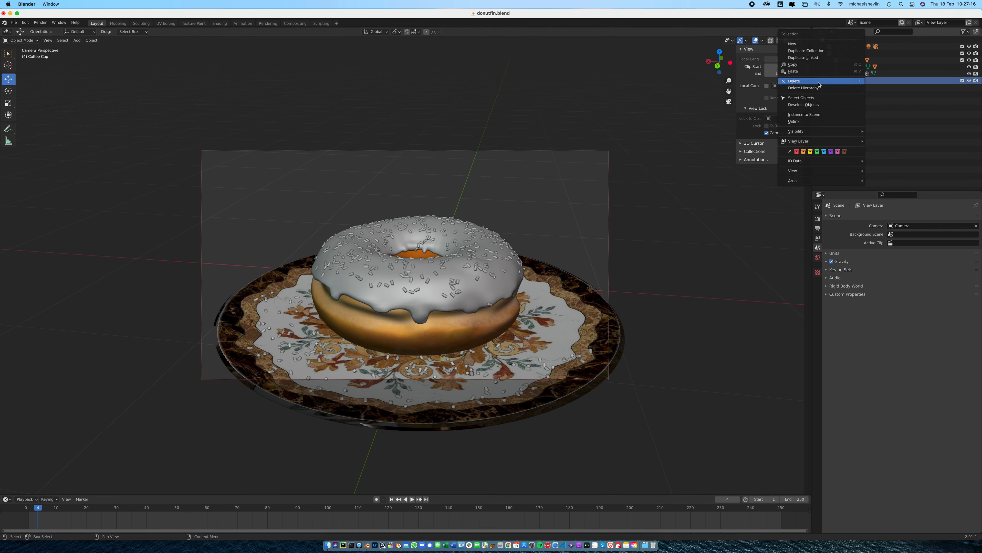
pyautogui.click(836, 82)
# Expand the sprinkles collection and select its Sphere object to examine the source sprinkle up close.
pyautogui.click(829, 54)
pyautogui.click(829, 62)
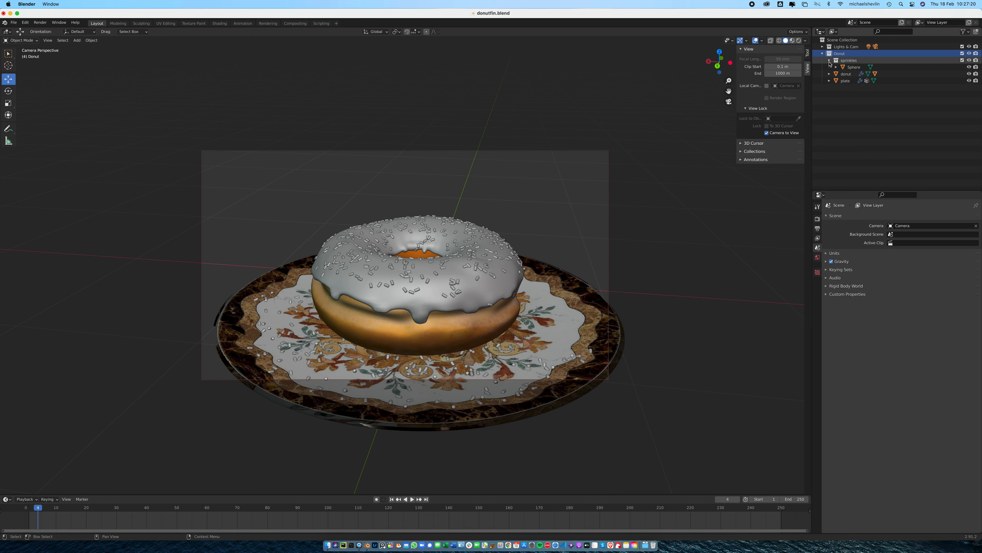
pyautogui.click(854, 68)
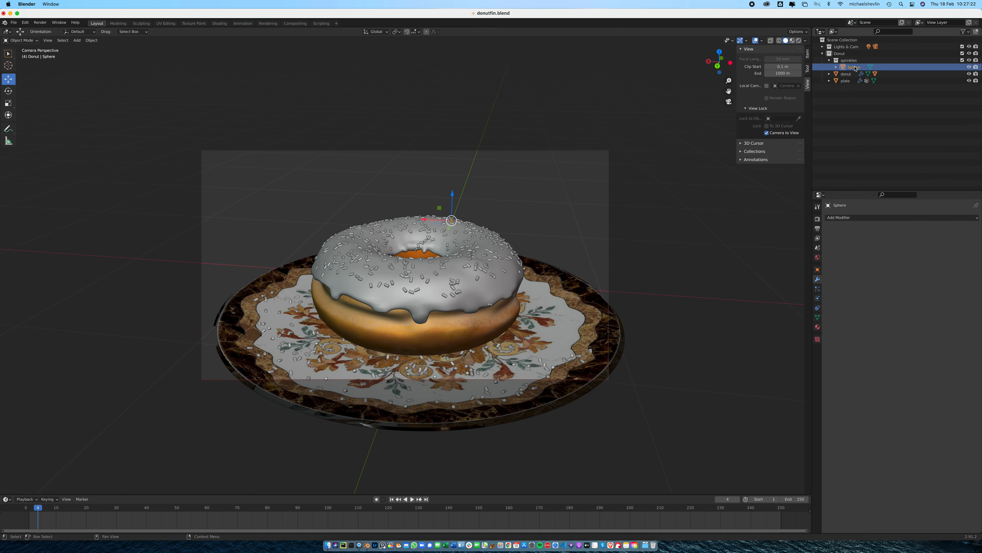
pyautogui.moveTo(525, 216); pyautogui.dragTo(507, 227, button='middle')
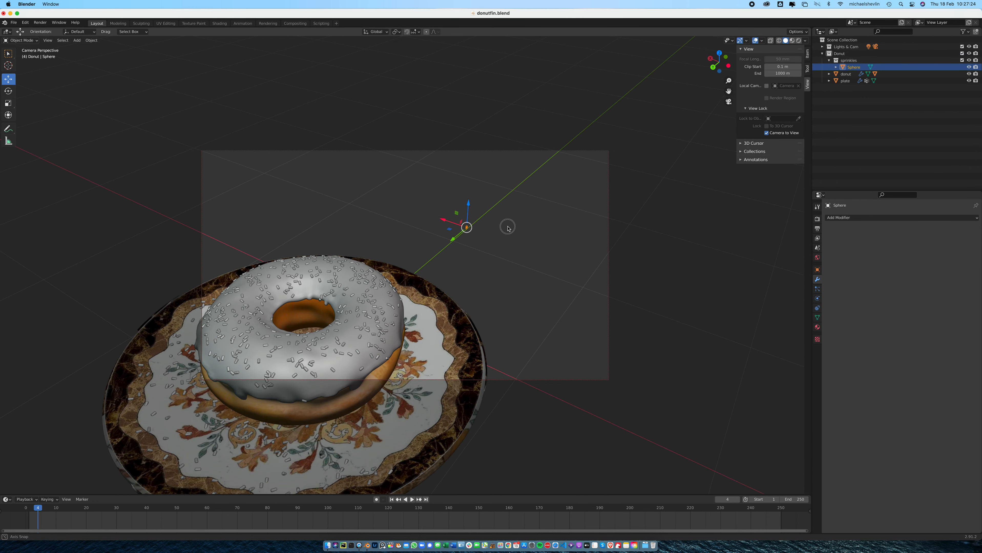
pyautogui.scroll(5, 486, 228)
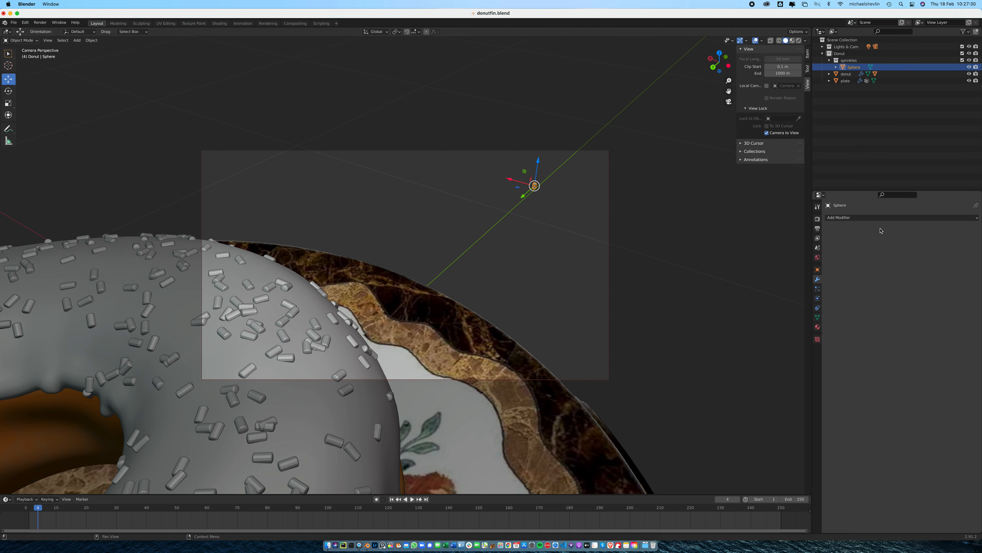
pyautogui.rightClick(534, 187)
pyautogui.click(534, 187)
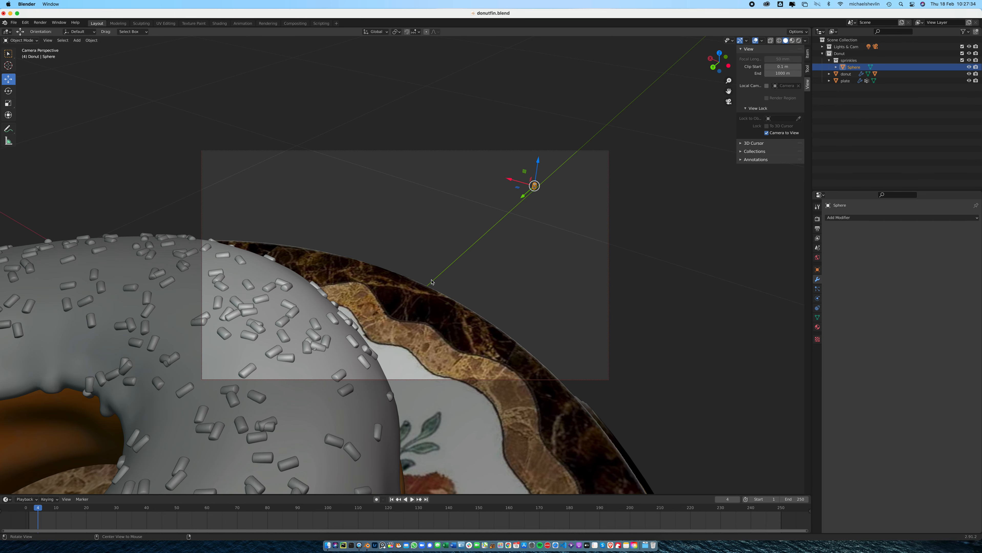
# Switch the viewport to Material Preview shading with the whole donut and plate in view.
pyautogui.scroll(-5, 452, 267)
pyautogui.scroll(-3, 451, 267)
pyautogui.moveTo(451, 268); pyautogui.dragTo(437, 278, button='middle')
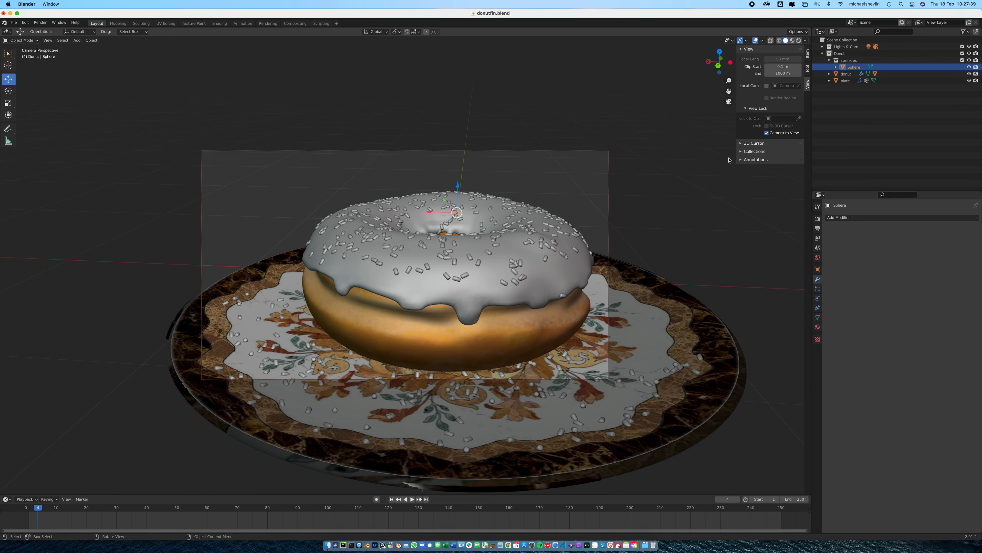
pyautogui.click(792, 40)
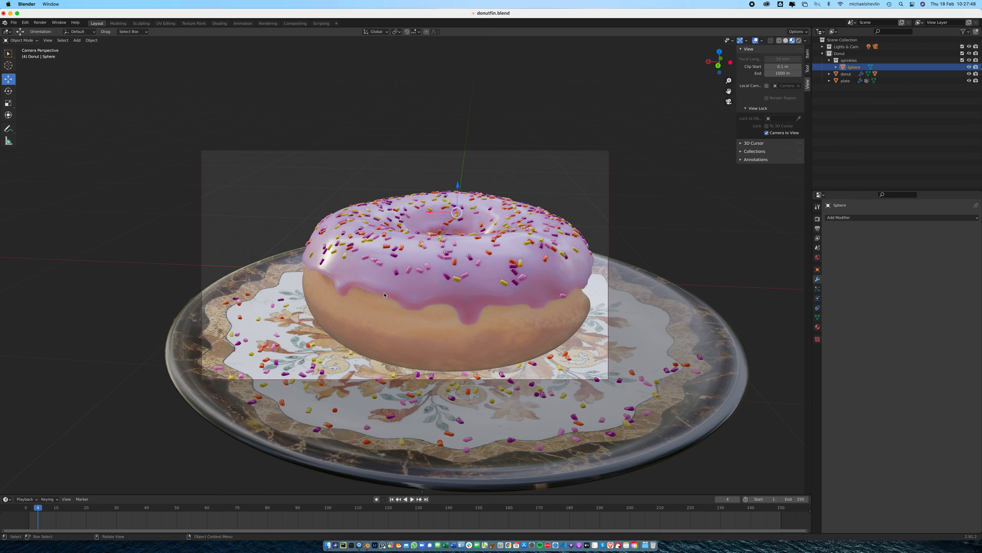
pyautogui.scroll(-5, 341, 305)
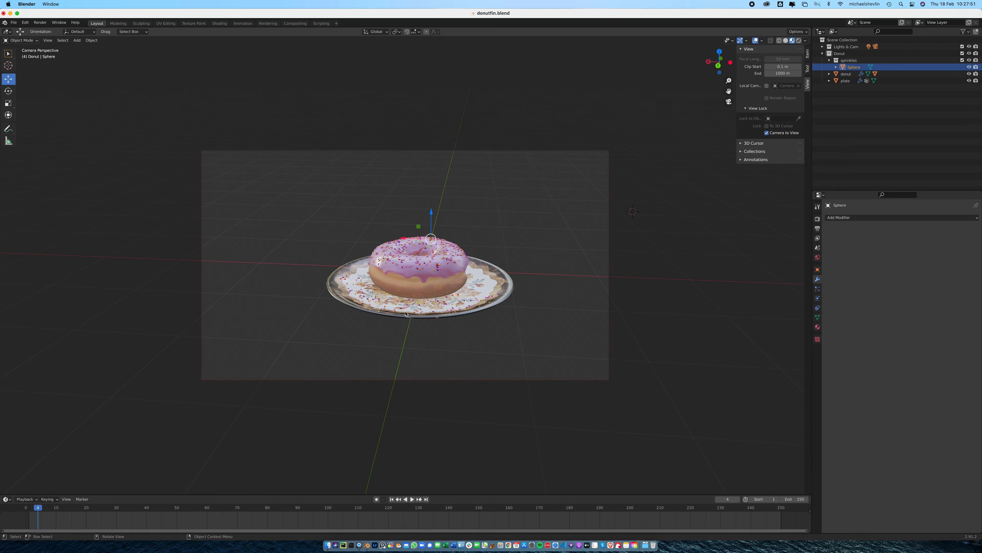
# Select the plate, show its object transform values and apply all of its transforms.
pyautogui.click(405, 313)
pyautogui.moveTo(405, 313); pyautogui.dragTo(500, 318, button='middle')
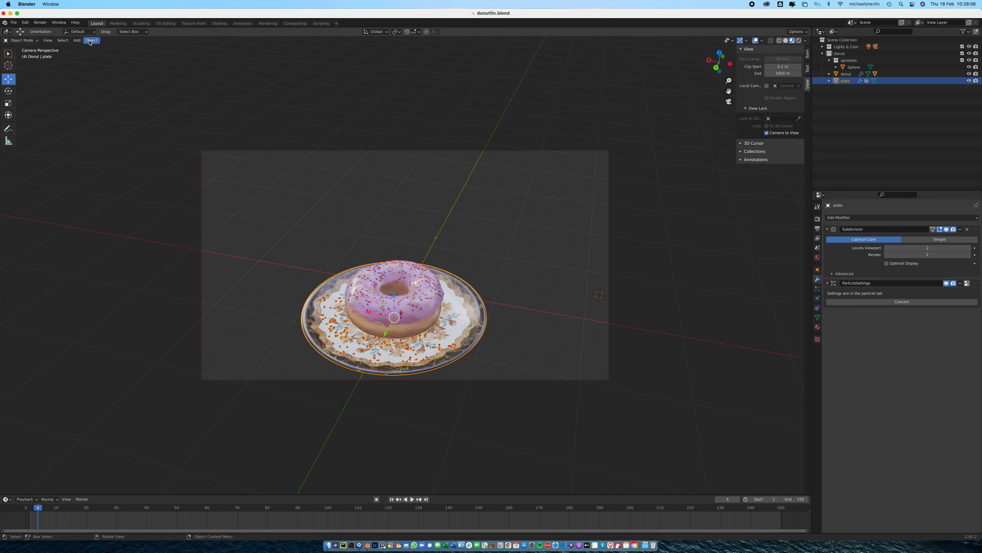
pyautogui.click(816, 270)
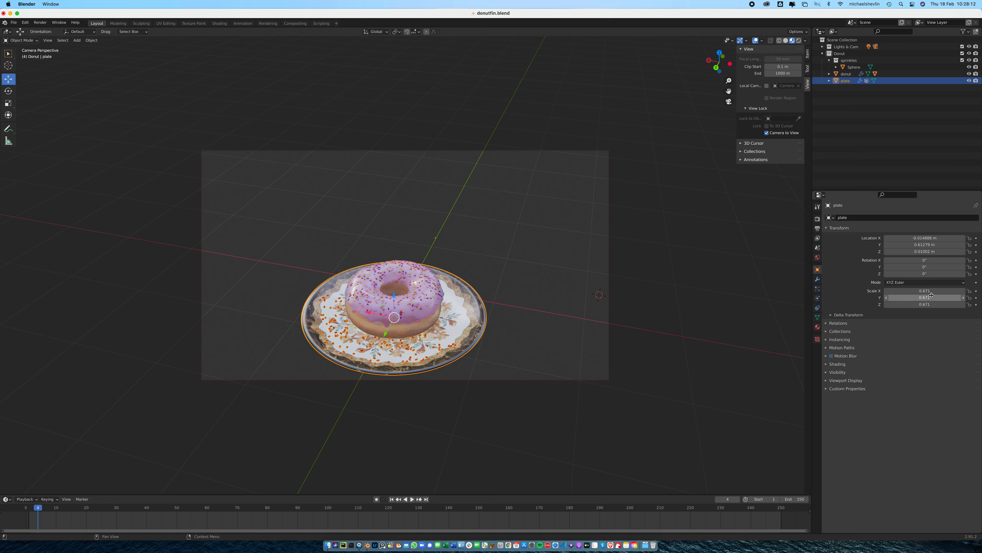
pyautogui.click(92, 40)
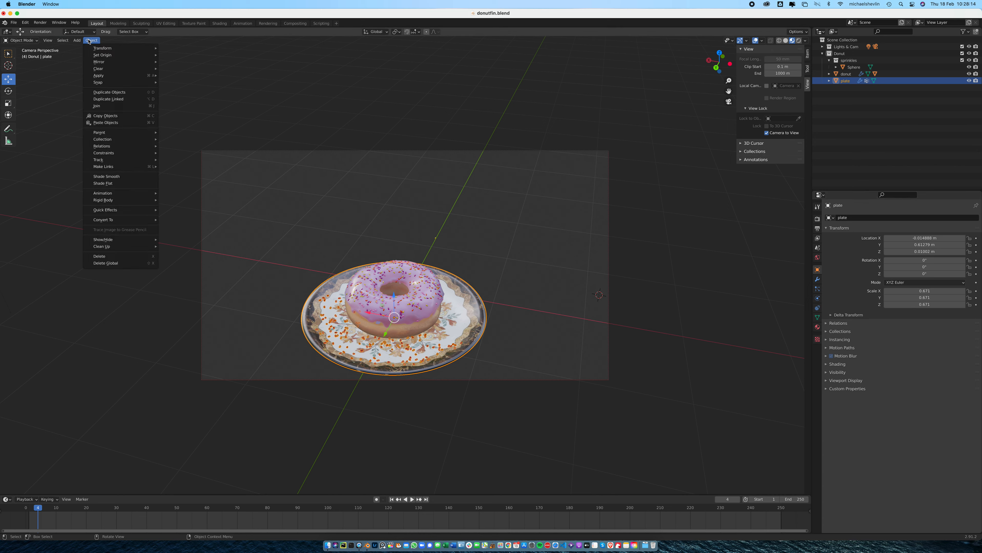
pyautogui.moveTo(111, 75)
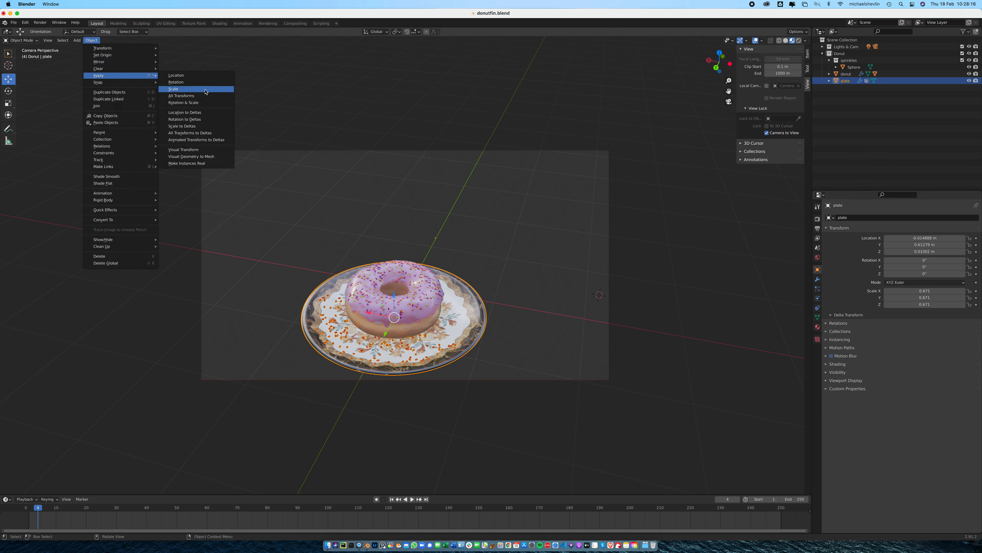
pyautogui.click(199, 96)
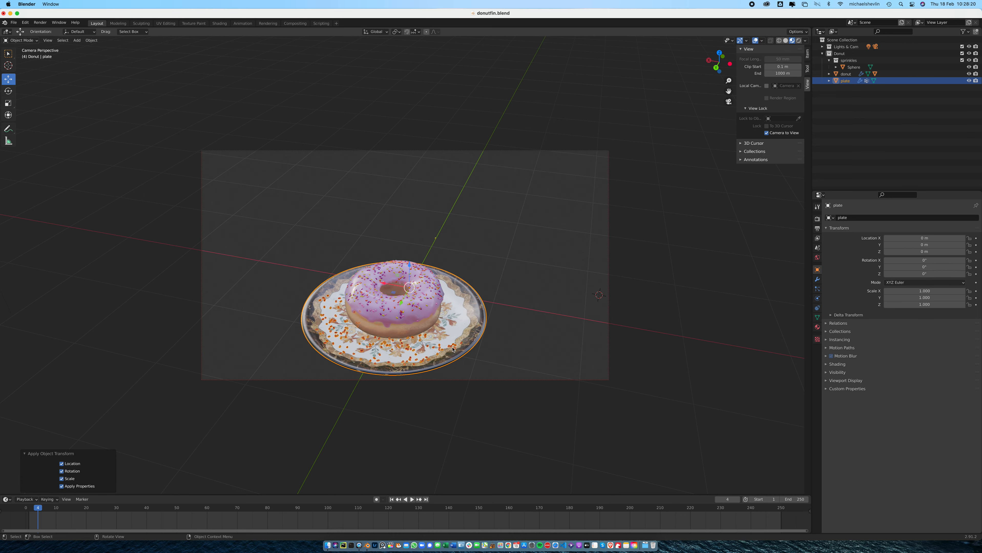
# Select the donut's dough body and apply all of its transforms.
pyautogui.click(419, 329)
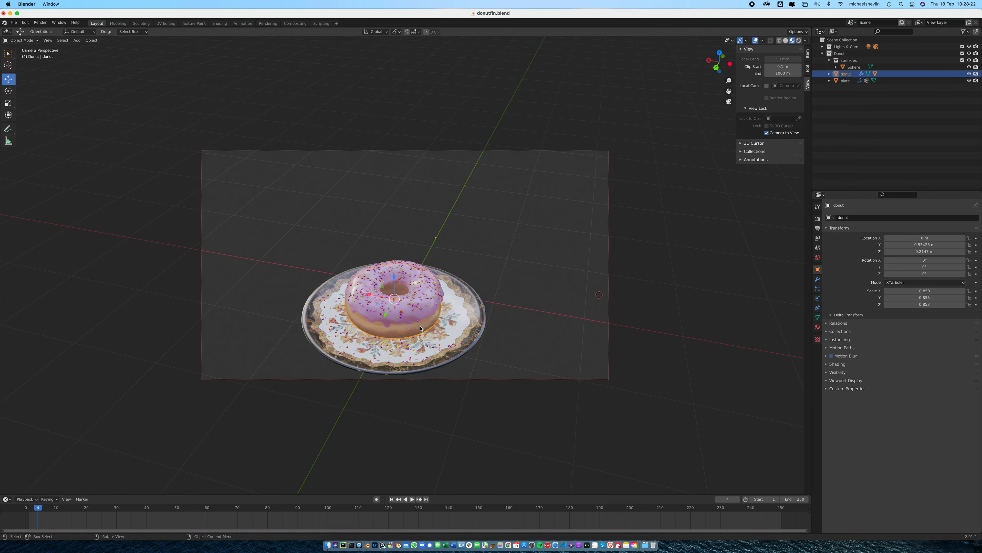
pyautogui.click(94, 41)
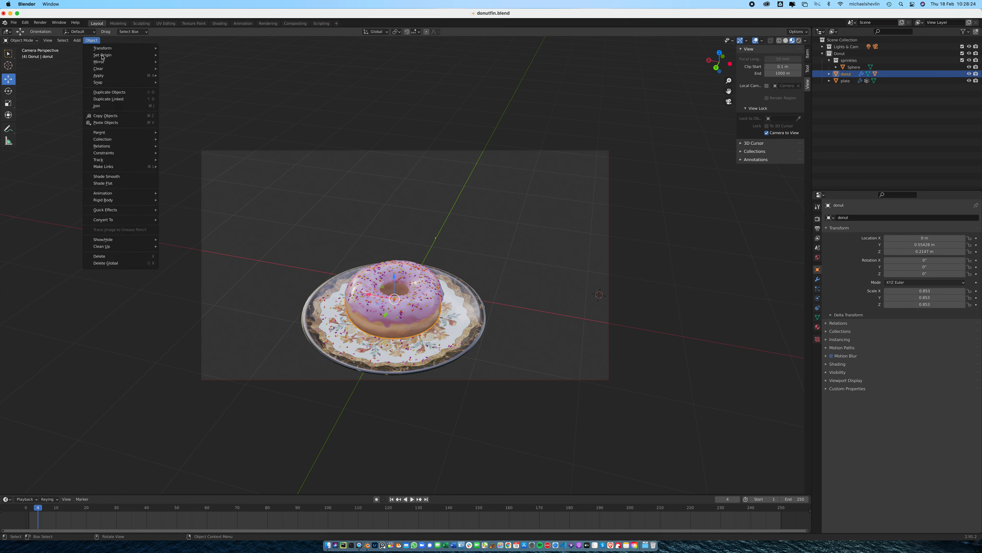
pyautogui.moveTo(124, 76)
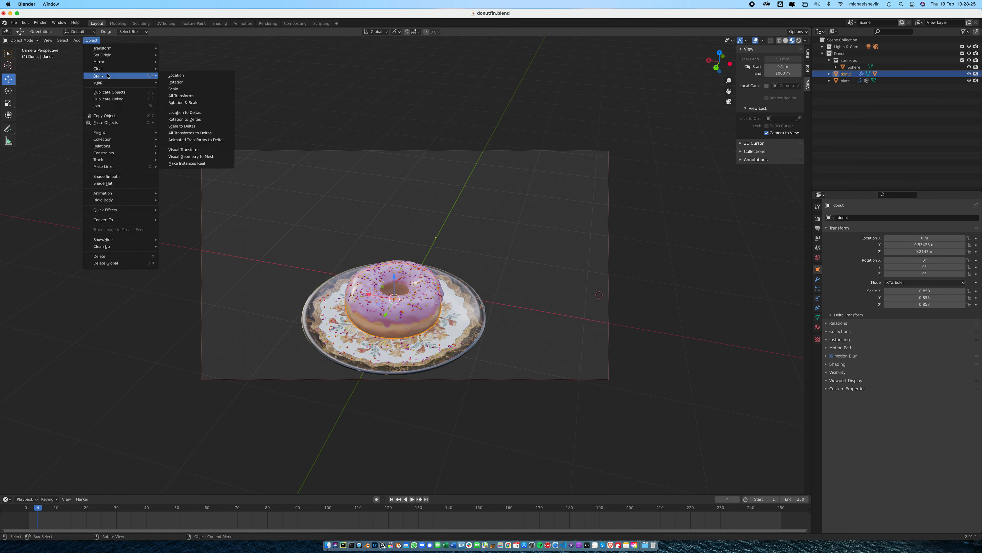
pyautogui.click(209, 96)
# Select the icing on the donut and apply all of its transforms.
pyautogui.click(423, 315)
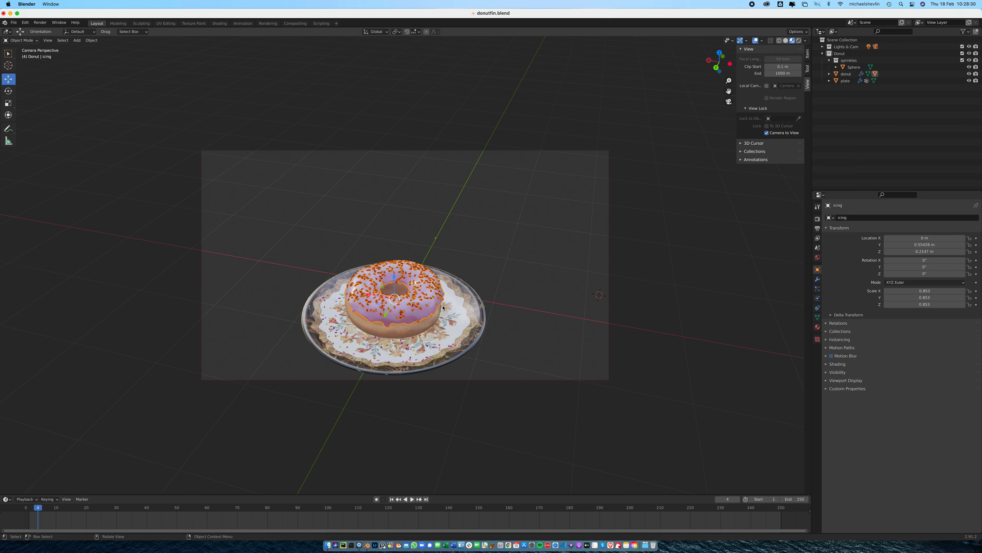
pyautogui.click(95, 41)
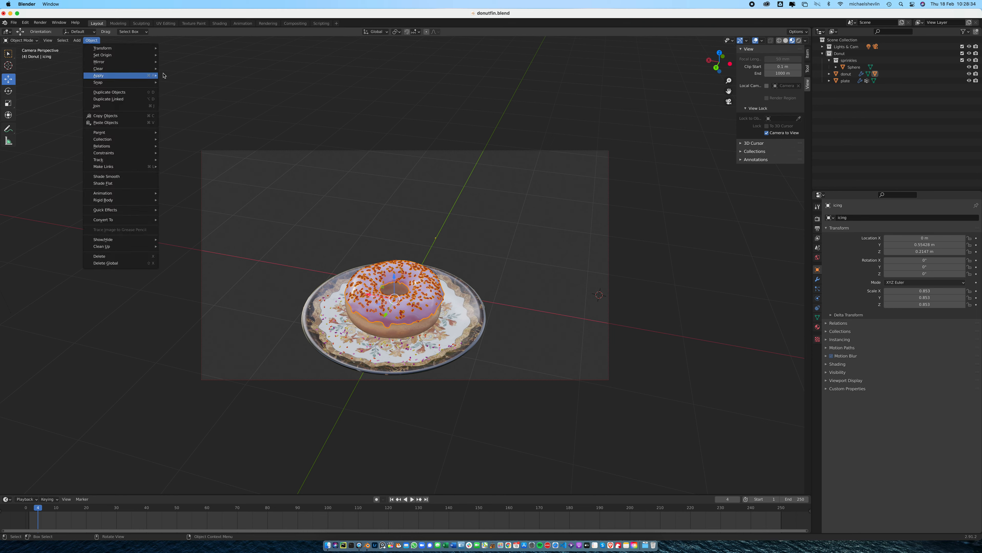
pyautogui.click(91, 40)
pyautogui.moveTo(110, 75)
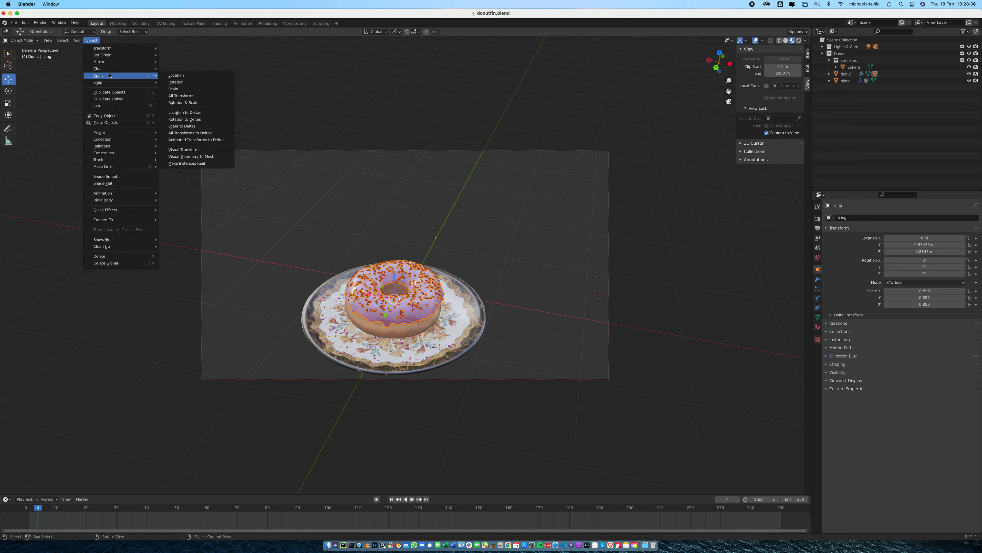
pyautogui.click(182, 96)
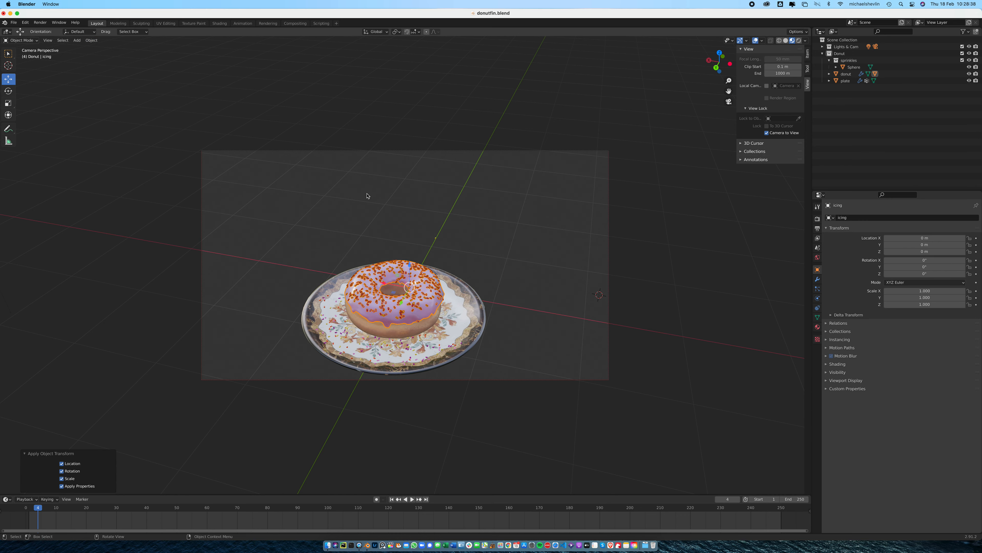
# Try applying all transforms to the source sprinkle Sphere behind the plate, and undo it.
pyautogui.click(434, 239)
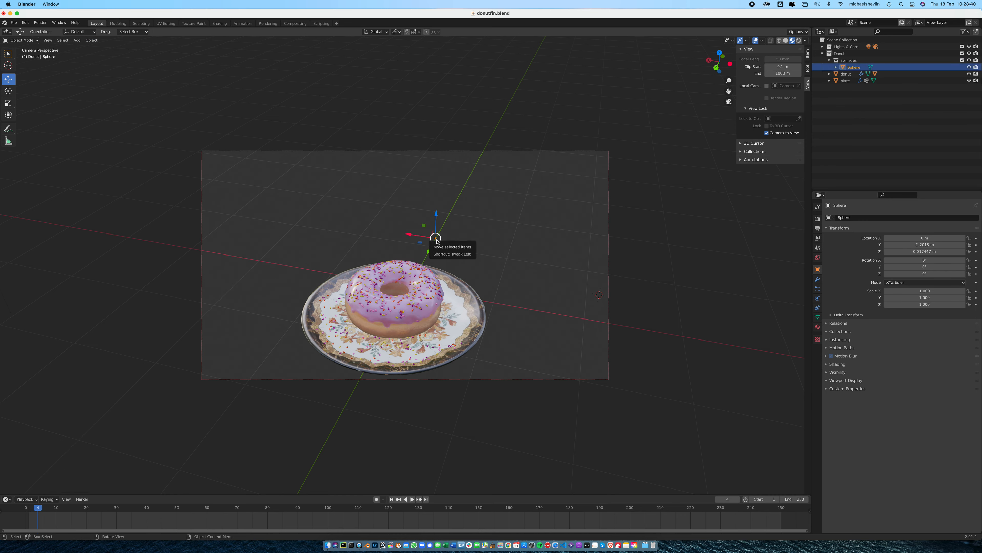
pyautogui.click(92, 40)
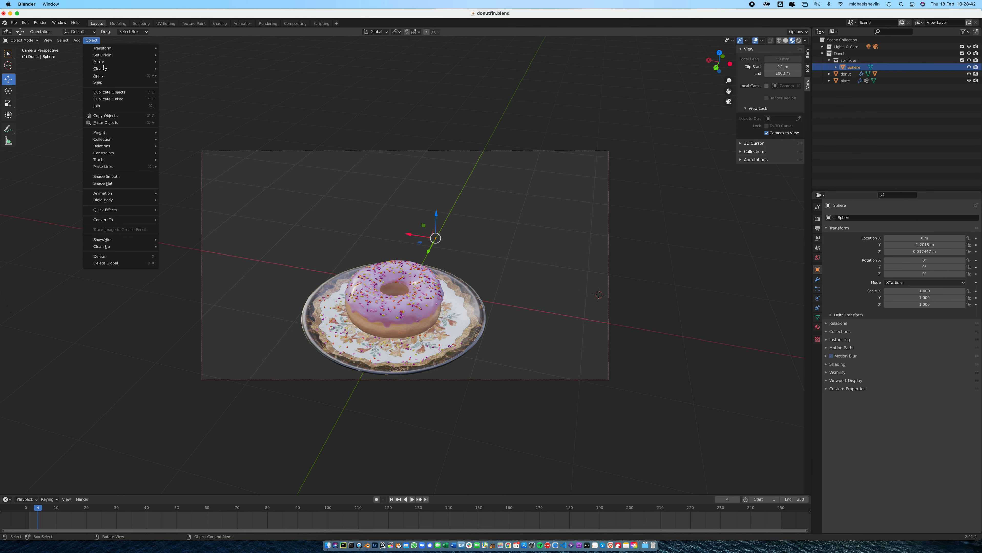
pyautogui.moveTo(105, 76)
pyautogui.click(182, 95)
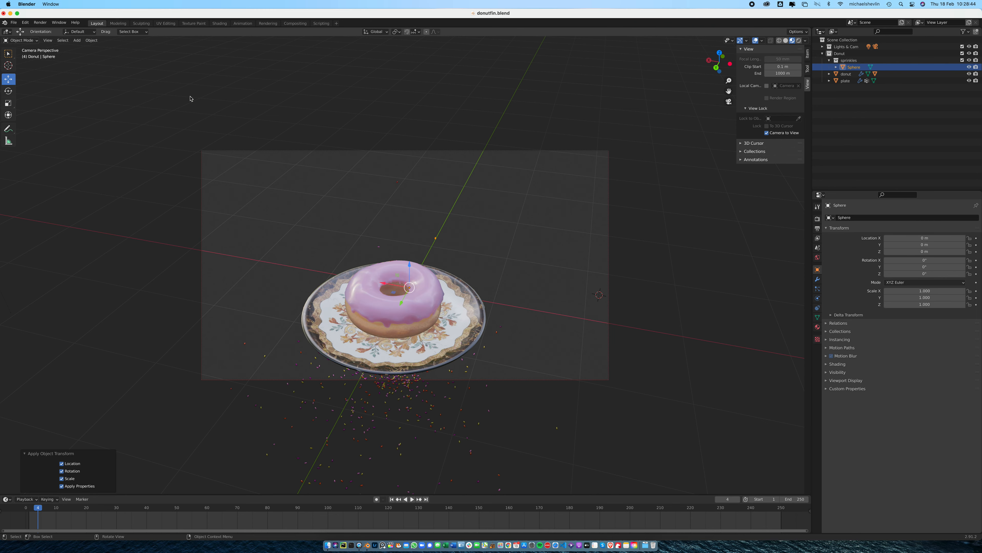
pyautogui.press('super+z')
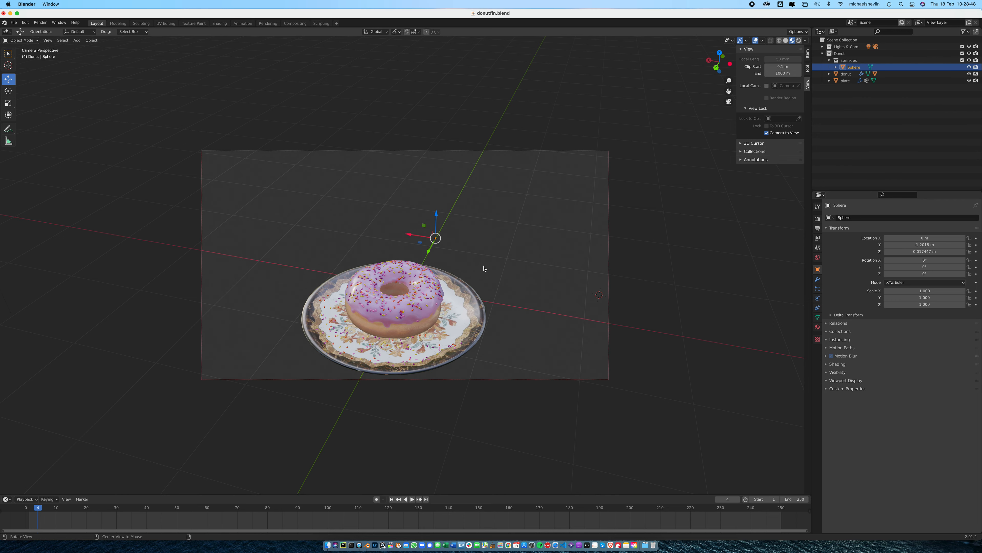
# Clear the selection and frame the whole donut and plate within the camera view.
pyautogui.moveTo(494, 275); pyautogui.dragTo(486, 259, button='middle')
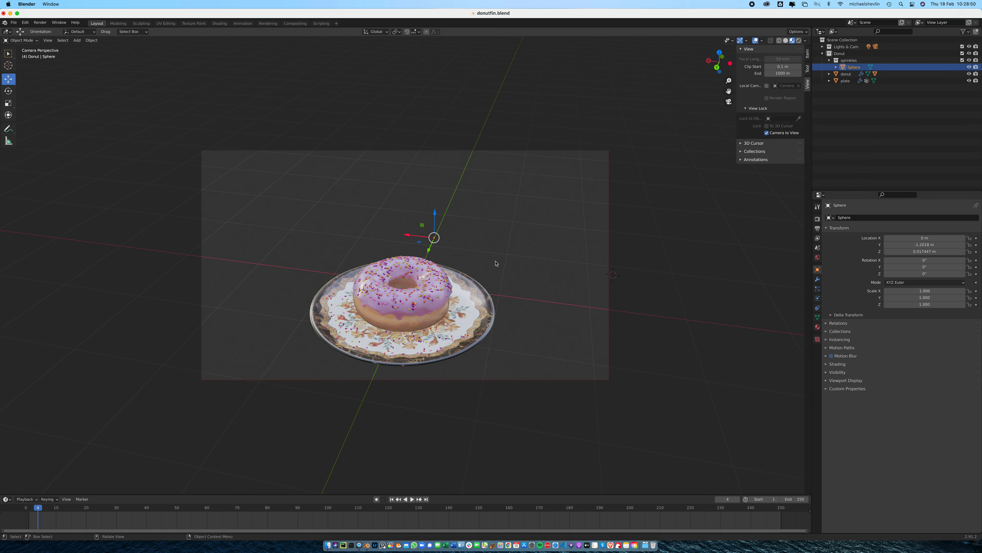
pyautogui.scroll(4, 494, 259)
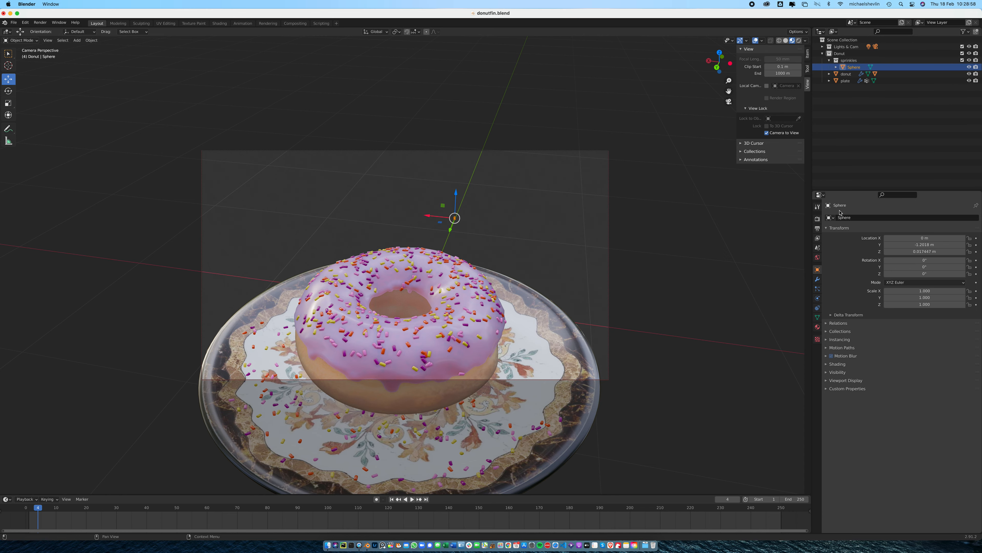
pyautogui.click(567, 188)
pyautogui.scroll(-6, 550, 219)
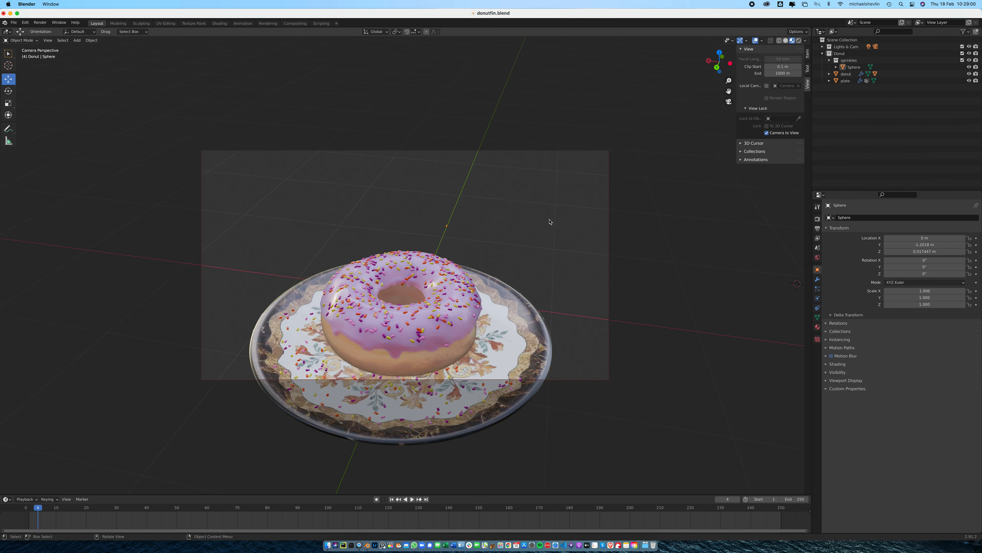
pyautogui.moveTo(510, 296); pyautogui.dragTo(481, 297, button='middle')
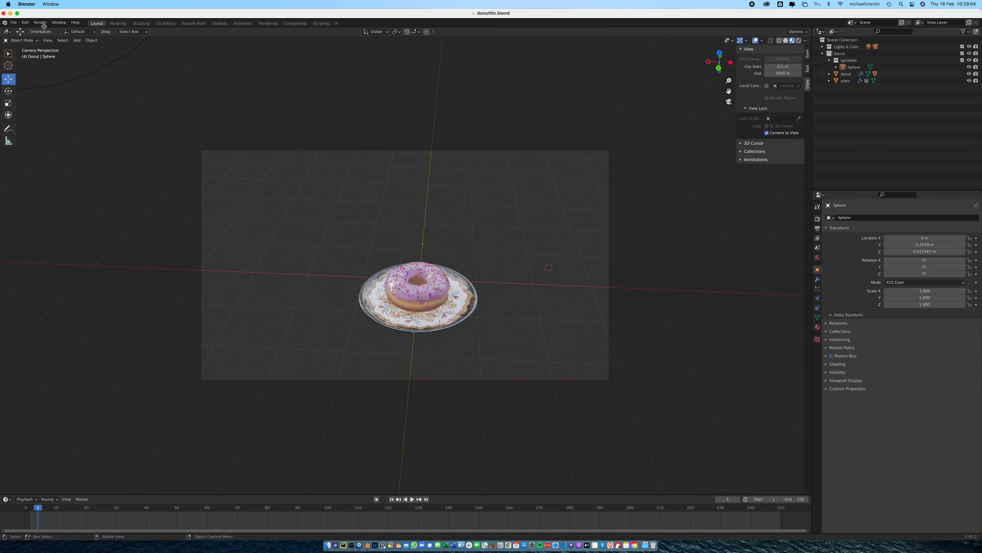
# Start saving the scene as a new file and create a folder named Donut Scene inside Google Drive's My Drive/Blender Work.
pyautogui.click(13, 22)
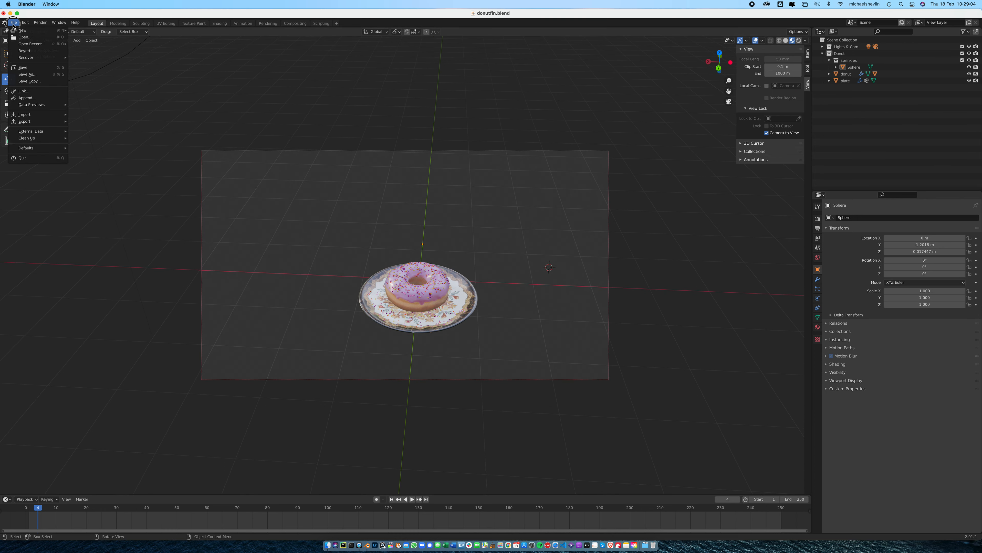
pyautogui.click(27, 74)
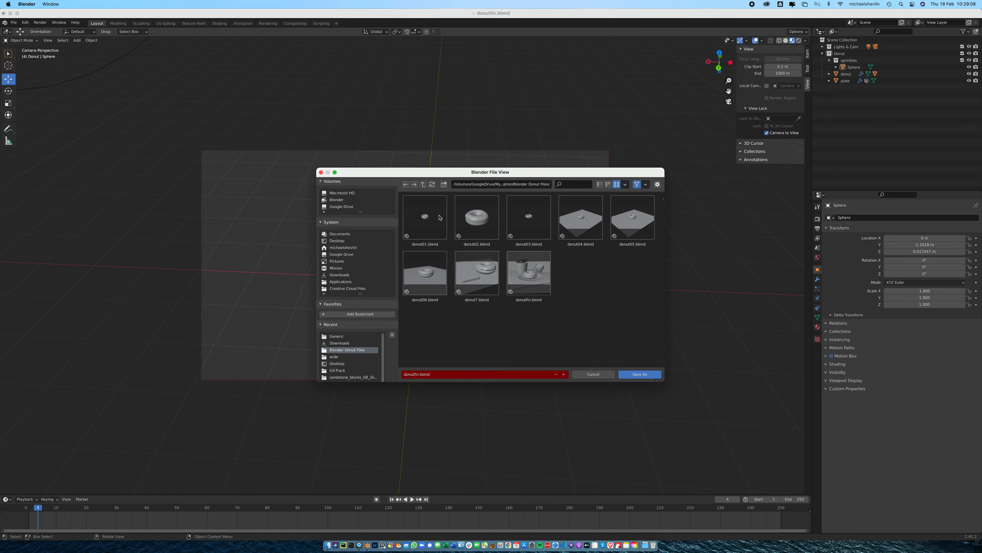
pyautogui.click(336, 241)
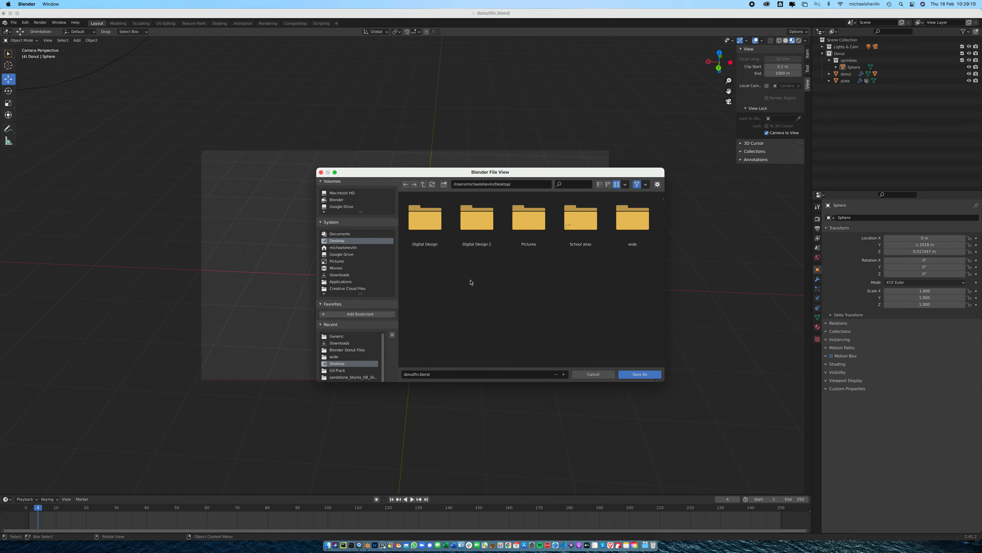
pyautogui.click(345, 256)
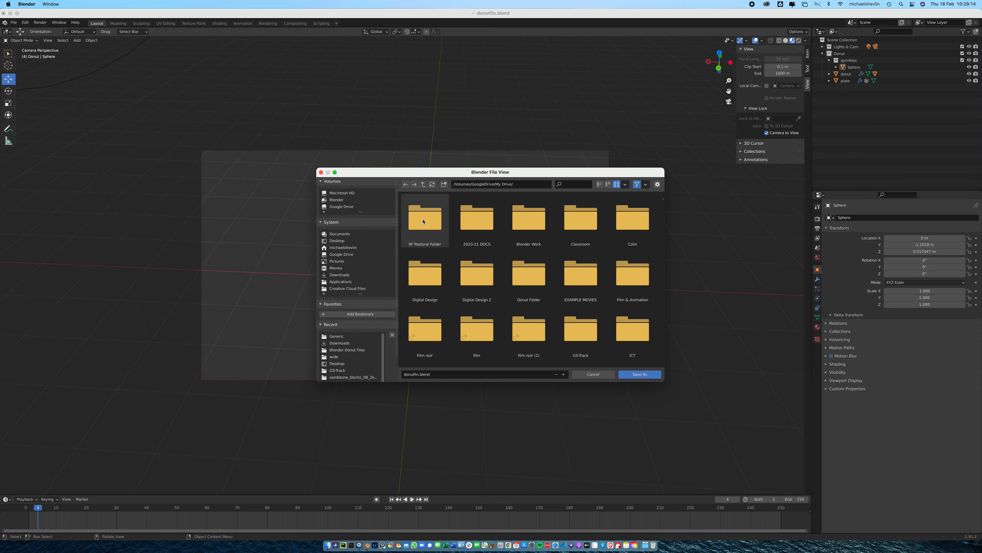
pyautogui.doubleClick(526, 218)
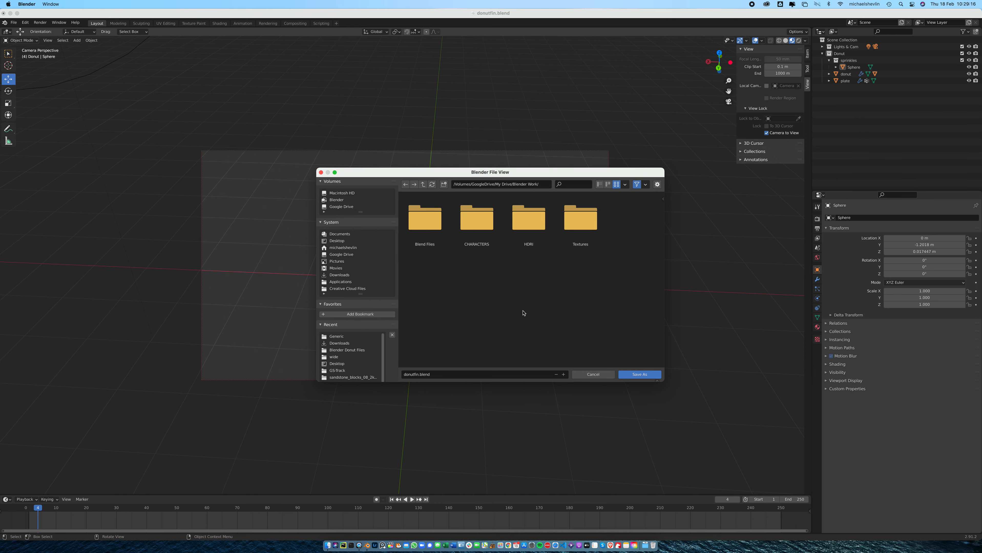
pyautogui.click(476, 219)
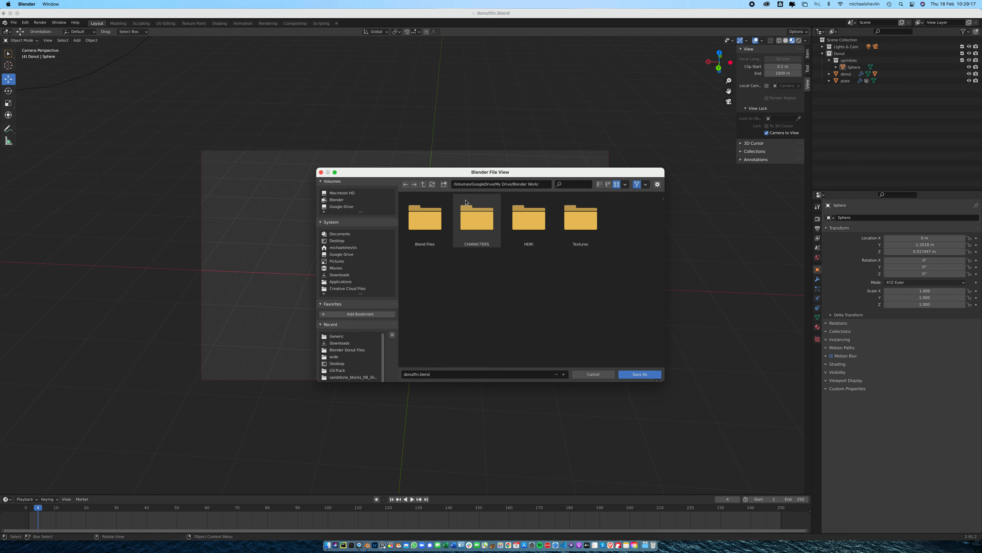
pyautogui.click(444, 184)
pyautogui.write('Donut Scene')
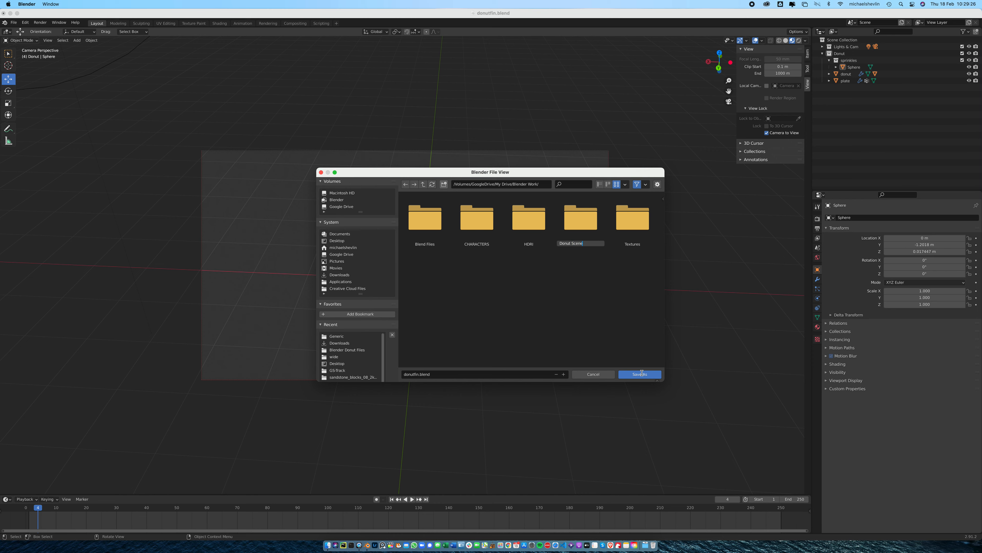
pyautogui.press('Return')
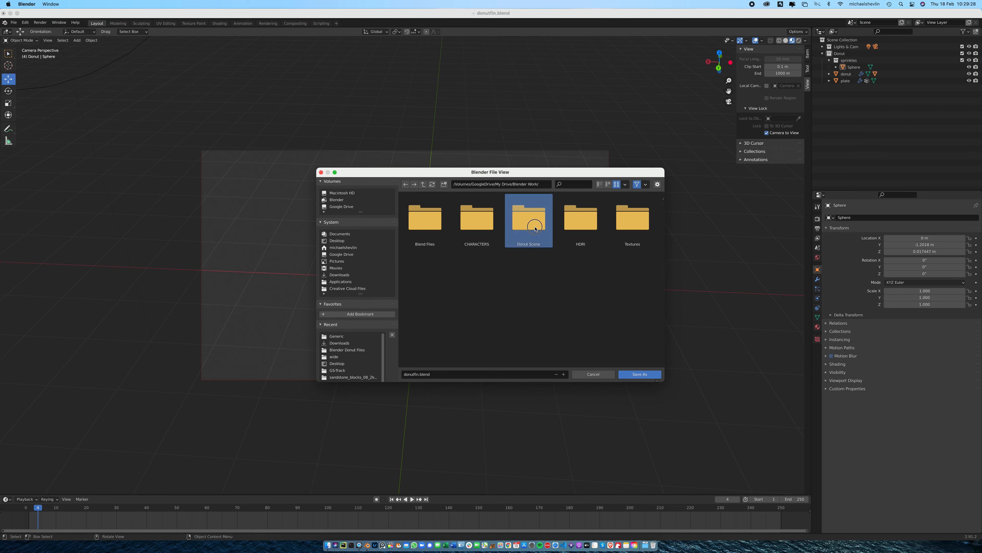
# Save the scene in the Donut Scene folder under the file name donutlone.blend.
pyautogui.doubleClick(529, 219)
pyautogui.click(412, 375)
pyautogui.click(415, 375)
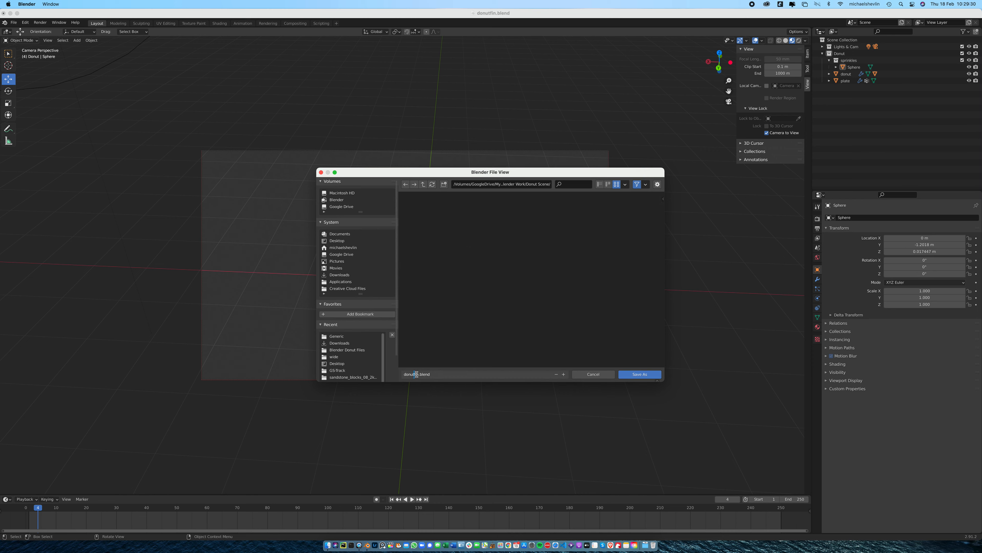
pyautogui.moveTo(418, 374); pyautogui.dragTo(414, 376)
pyautogui.write('lo')
pyautogui.click(640, 374)
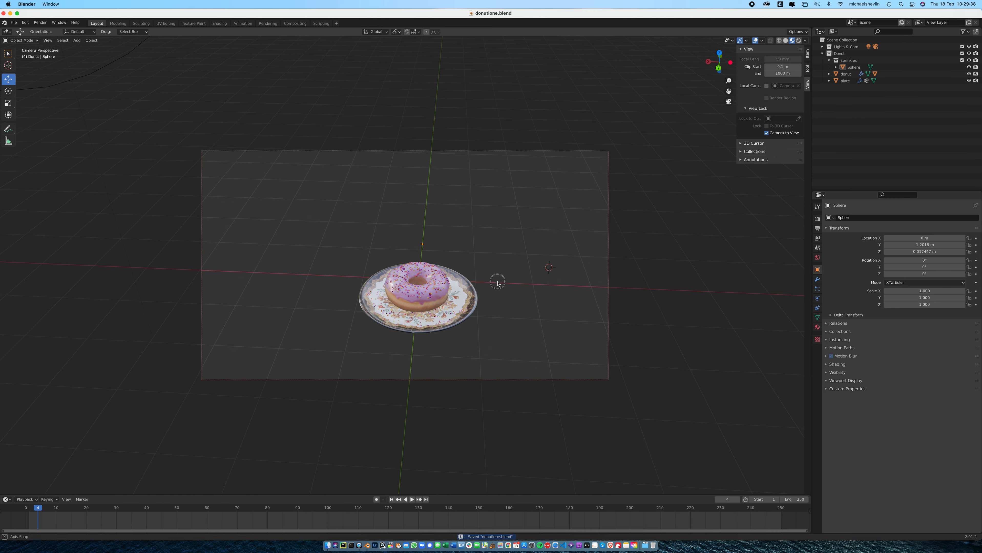
# Try raising only the plate about 0.67 m along Z, and undo the move.
pyautogui.moveTo(497, 280); pyautogui.dragTo(478, 294, button='middle')
pyautogui.click(446, 292)
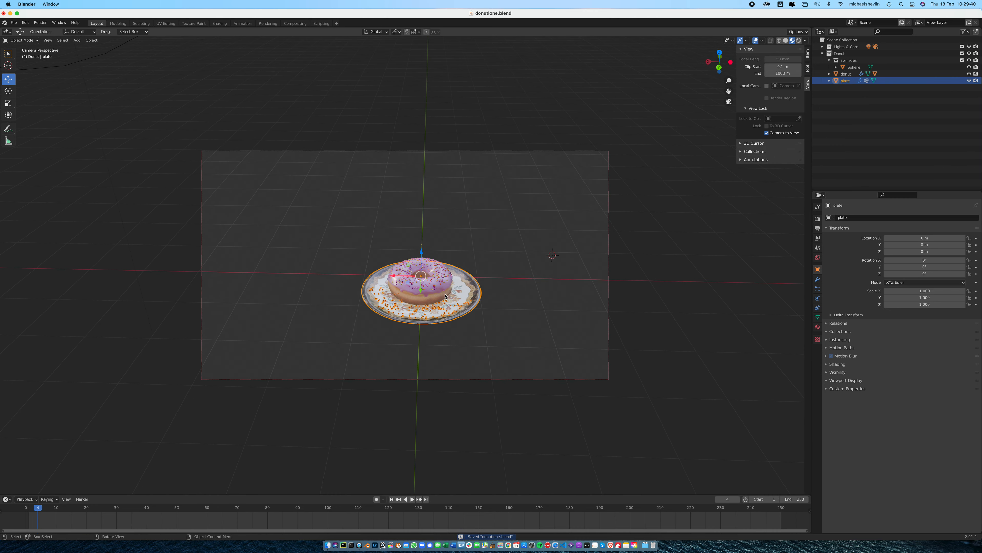
pyautogui.click(445, 296)
pyautogui.scroll(4, 446, 289)
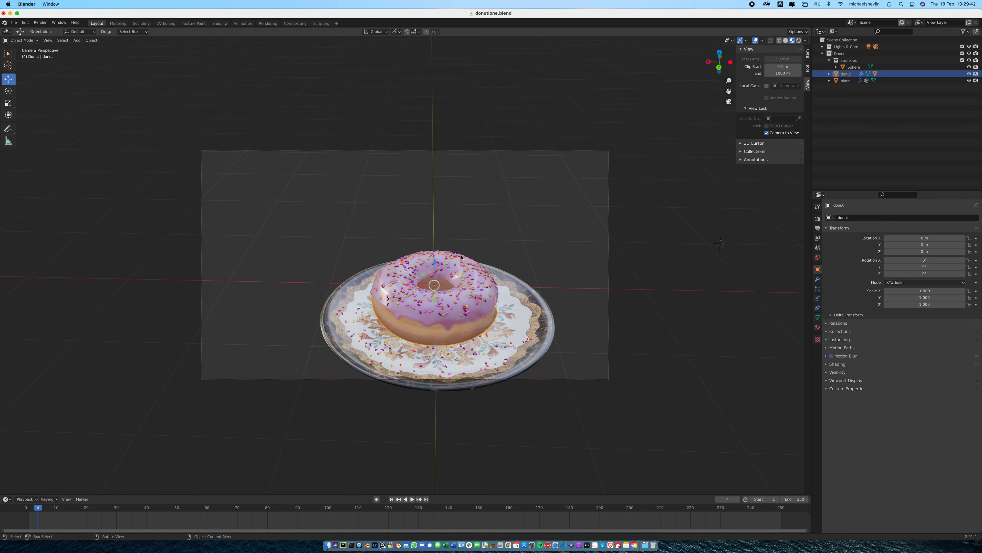
pyautogui.click(505, 283)
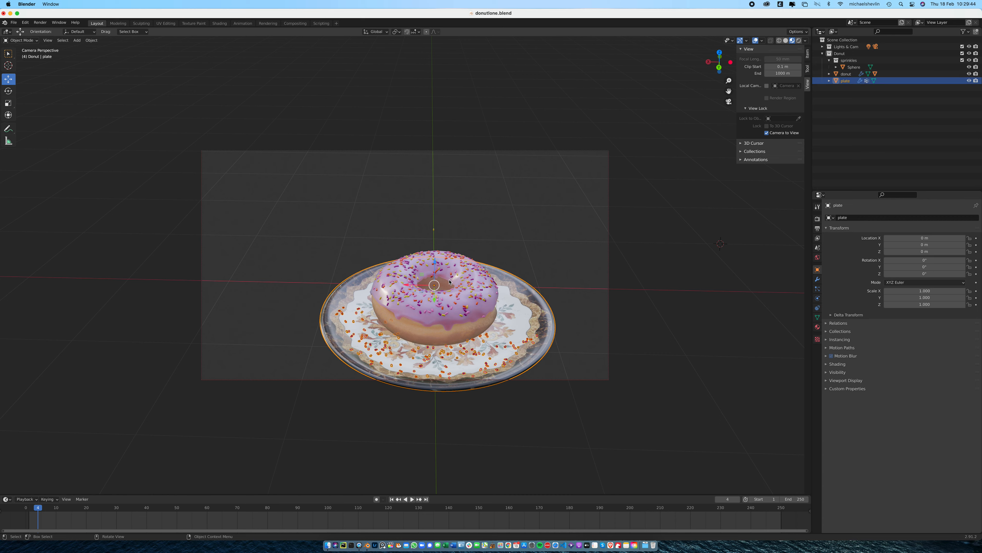
pyautogui.moveTo(435, 262); pyautogui.dragTo(439, 198)
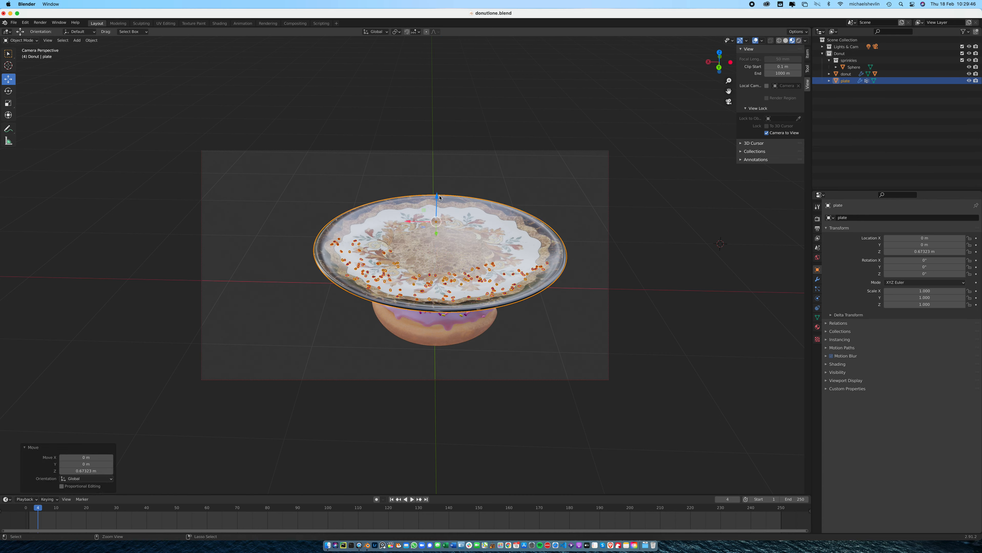
pyautogui.press('super+z')
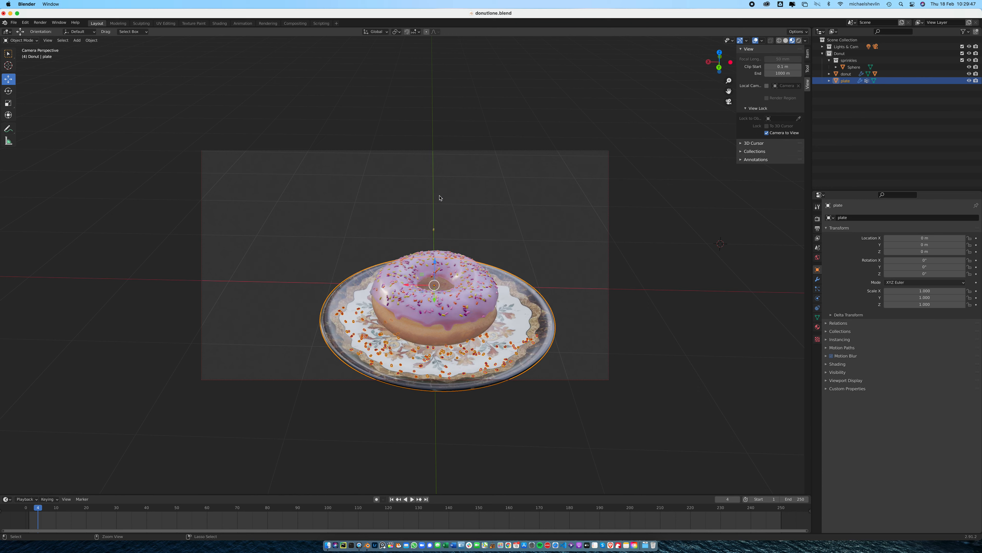
# Show the scene in wireframe and parent the sprinkle sphere behind the donut to the plate as Object.
pyautogui.click(785, 41)
pyautogui.moveTo(605, 246); pyautogui.dragTo(583, 248, button='middle')
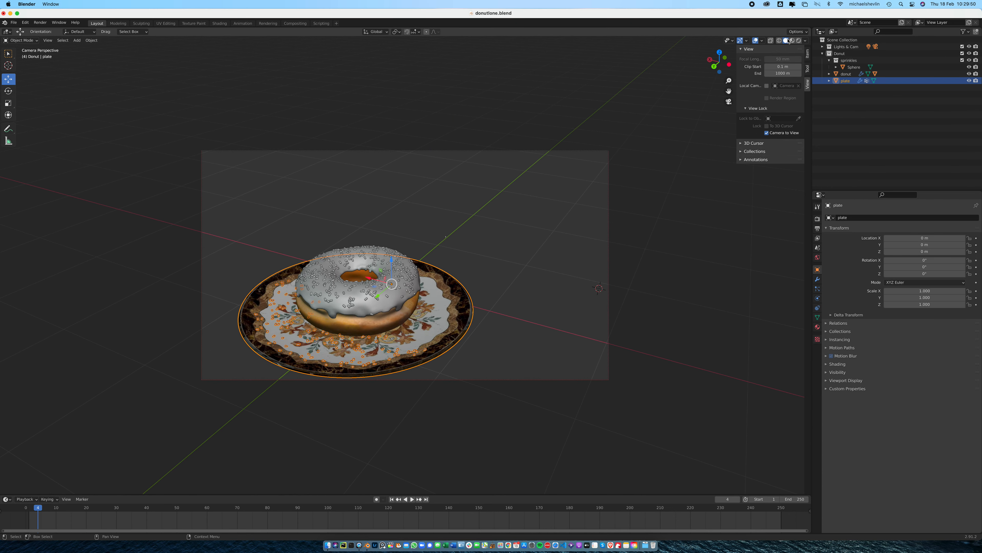
pyautogui.hotkey('shift', 'z')
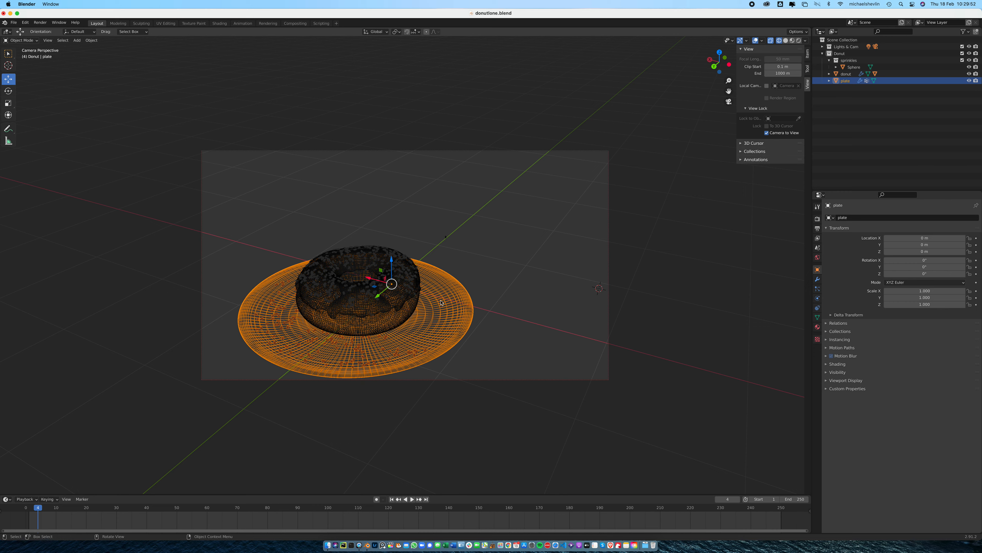
pyautogui.scroll(4, 471, 294)
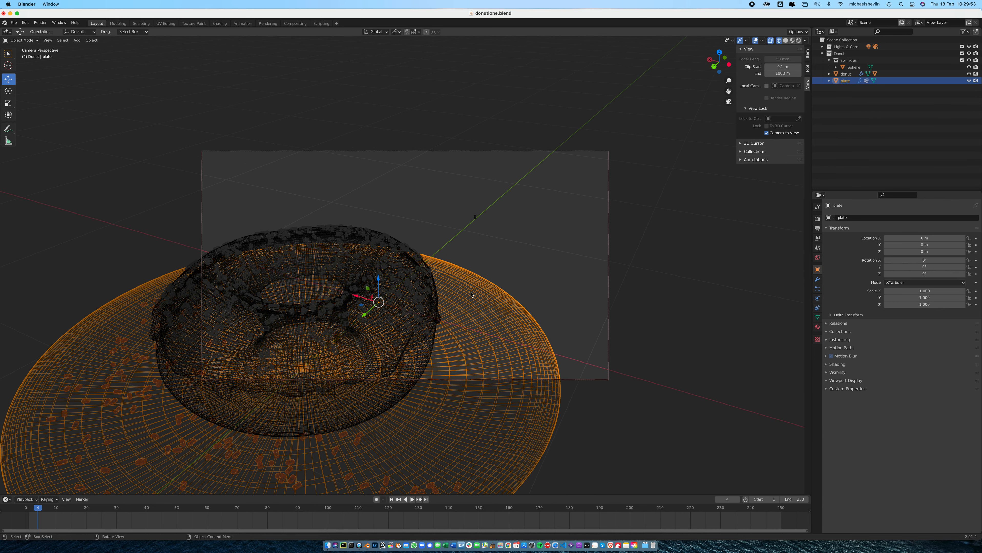
pyautogui.click(475, 218)
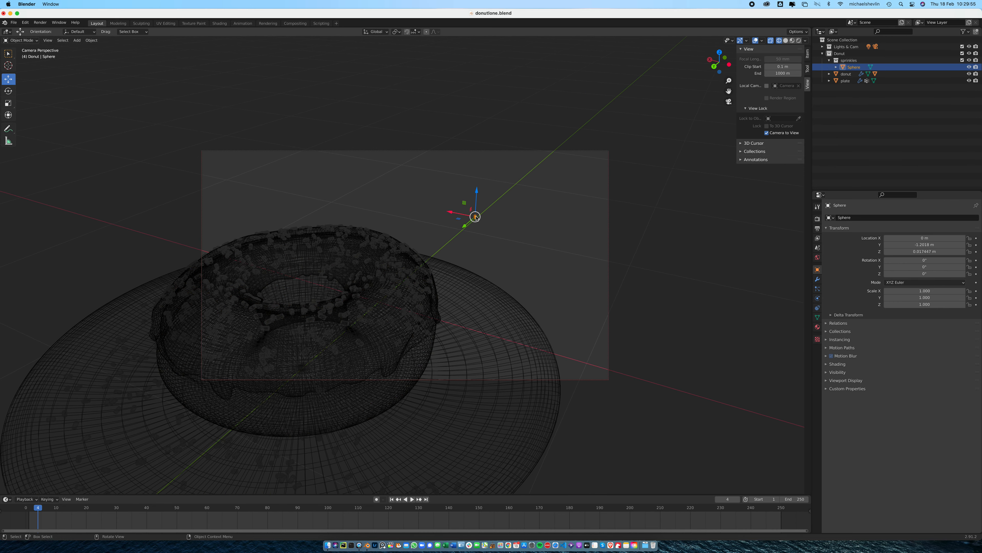
pyautogui.keyDown('shift'); pyautogui.click(470, 306); pyautogui.keyUp('shift')
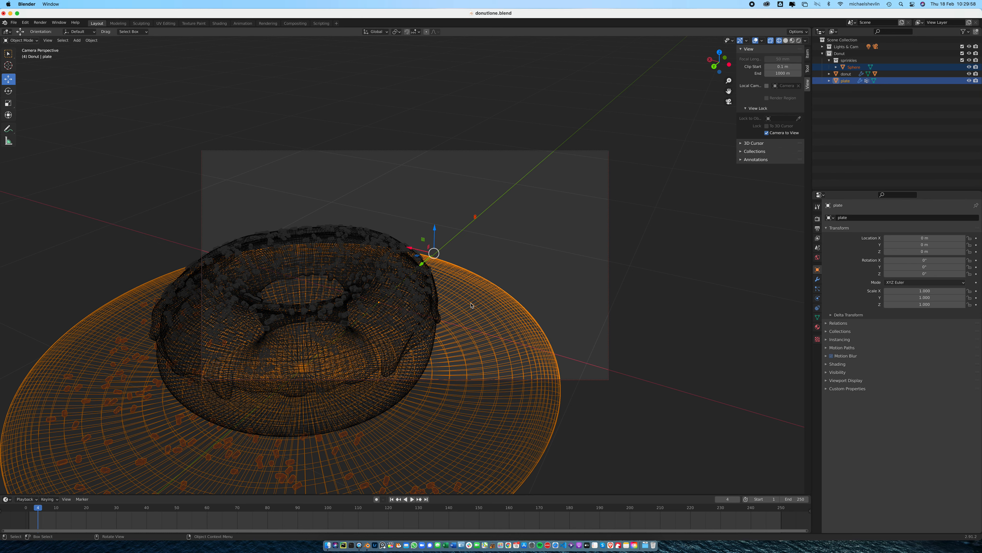
pyautogui.hotkey('ctrl', 'p')
pyautogui.click(471, 304)
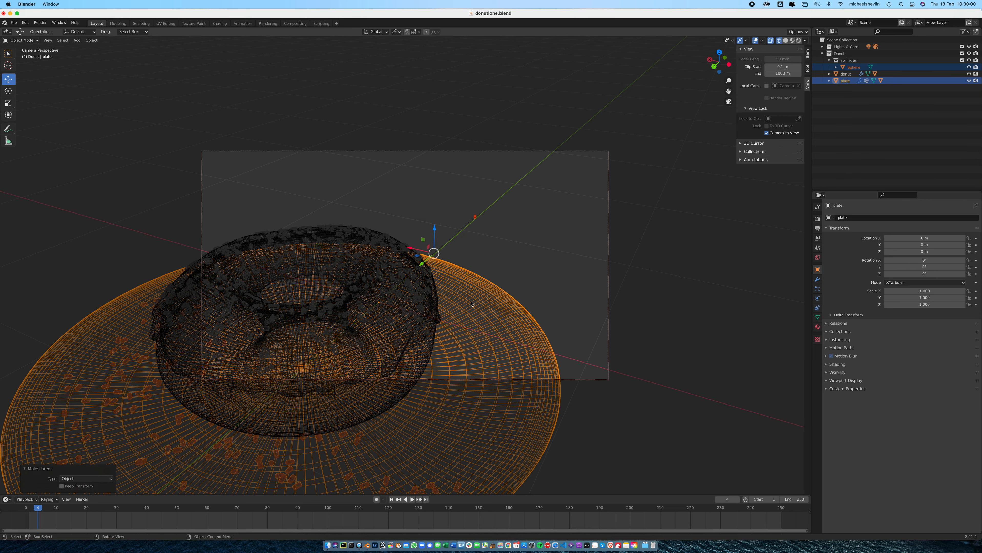
# Parent the donut body to the plate using the Object parent type.
pyautogui.click(400, 367)
pyautogui.keyDown('shift'); pyautogui.click(467, 380); pyautogui.keyUp('shift')
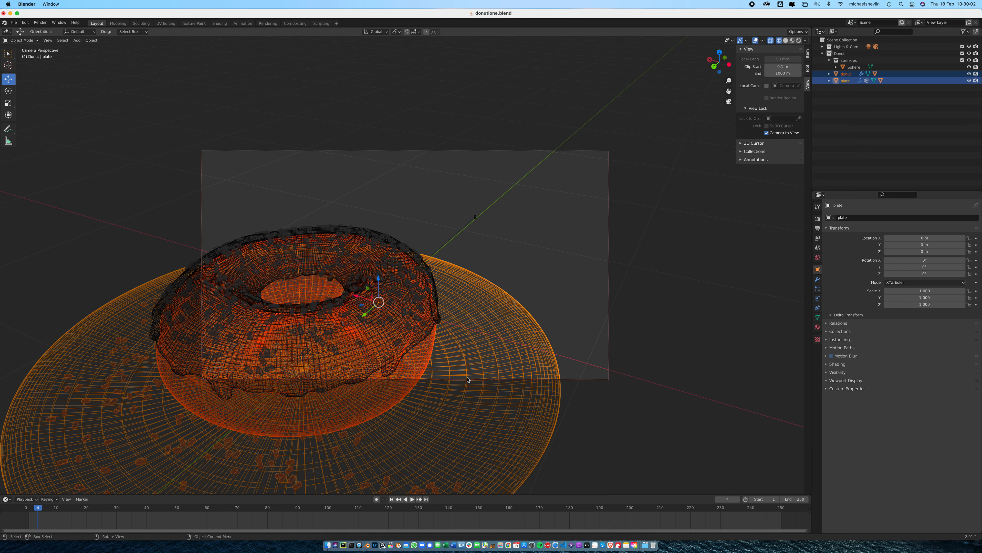
pyautogui.hotkey('ctrl', 'p')
pyautogui.click(467, 378)
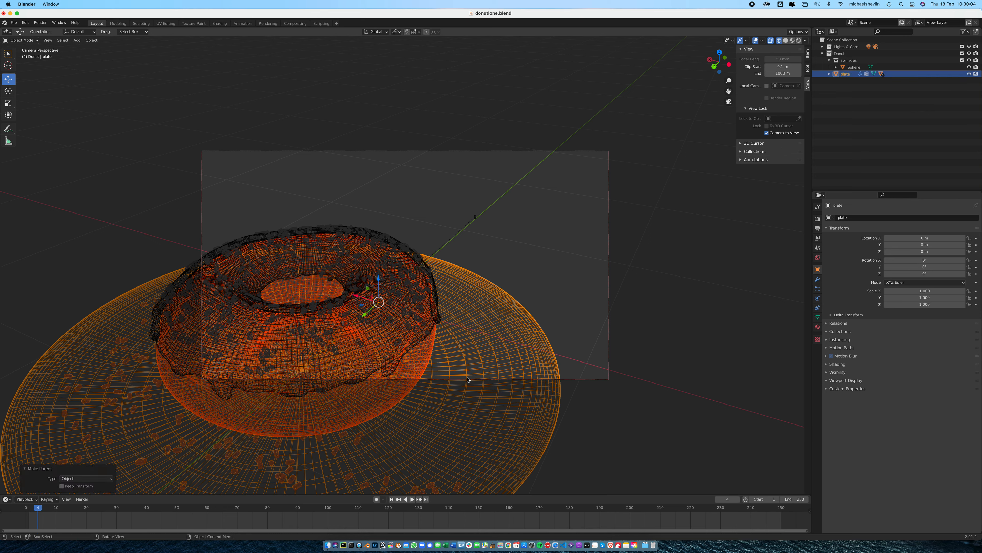
# Select the icing and parent it to the plate with the Object type.
pyautogui.click(390, 351)
pyautogui.click(379, 372)
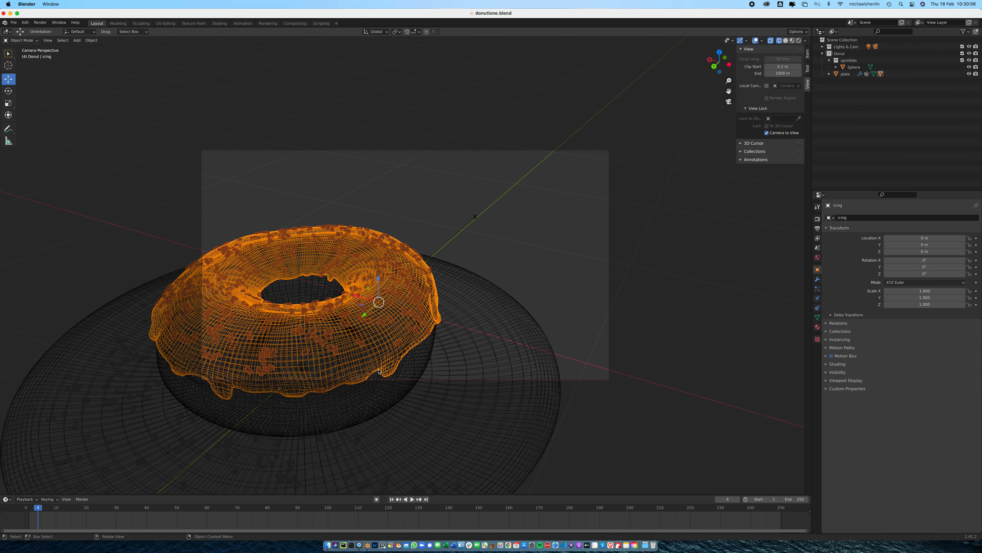
pyautogui.keyDown('shift'); pyautogui.click(465, 371); pyautogui.keyUp('shift')
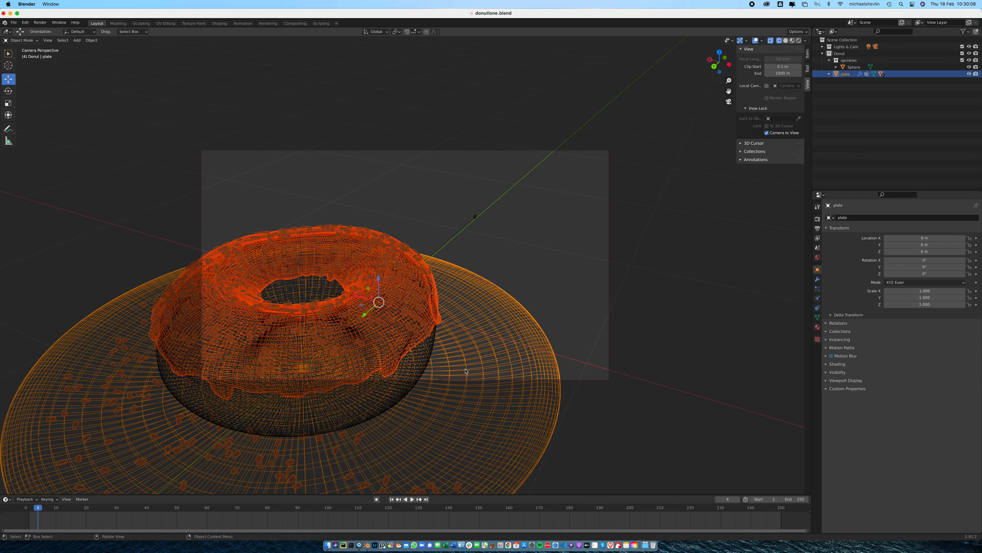
pyautogui.hotkey('ctrl', 'p')
pyautogui.click(465, 371)
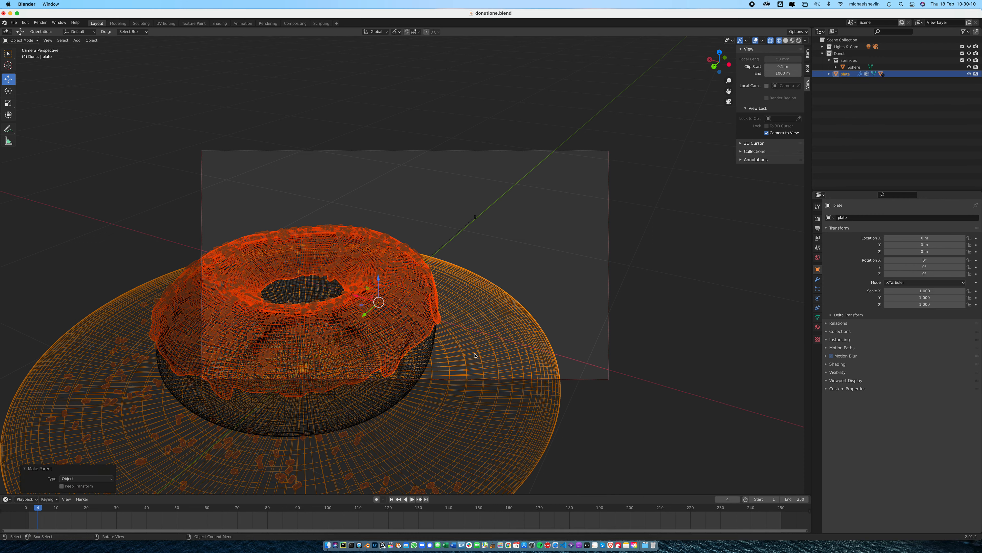
# Lower the plate with its parented objects about 0.09 m along Z.
pyautogui.click(476, 353)
pyautogui.moveTo(381, 279)
pyautogui.mouseDown()
pyautogui.moveTo(383, 147)
pyautogui.moveTo(394, 294)
pyautogui.mouseUp()
pyautogui.scroll(-7, 518, 265)
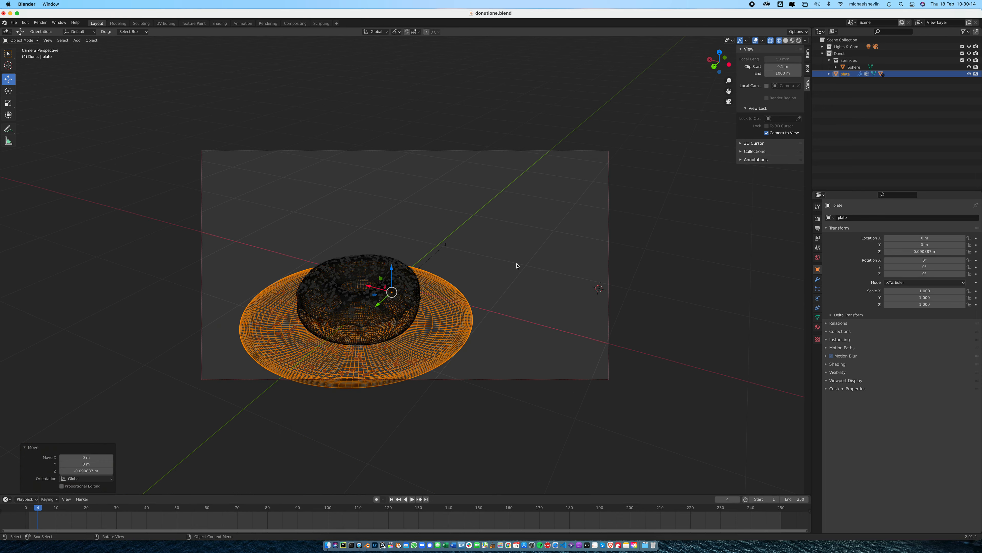
pyautogui.moveTo(488, 297); pyautogui.dragTo(514, 297, button='middle')
pyautogui.scroll(-1, 513, 299)
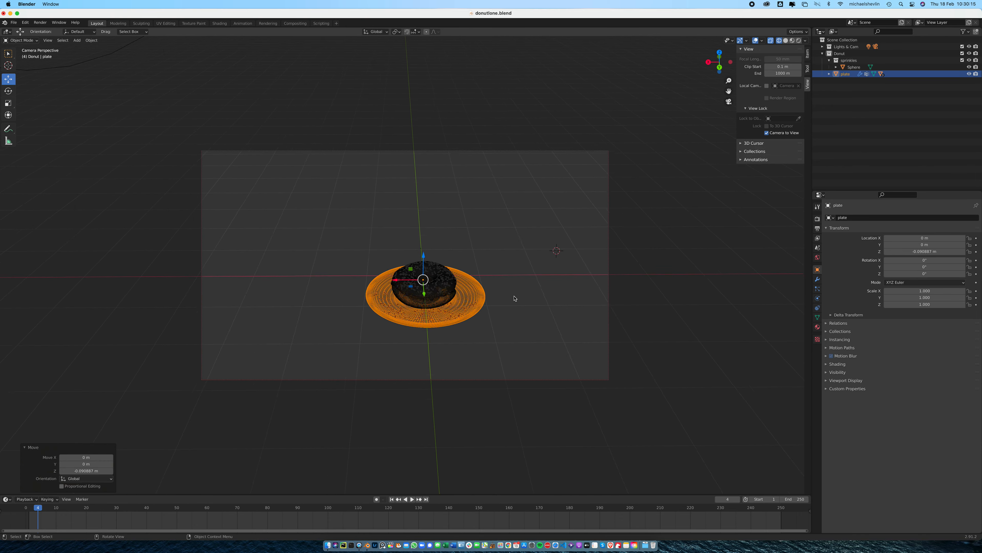
pyautogui.scroll(-1, 514, 299)
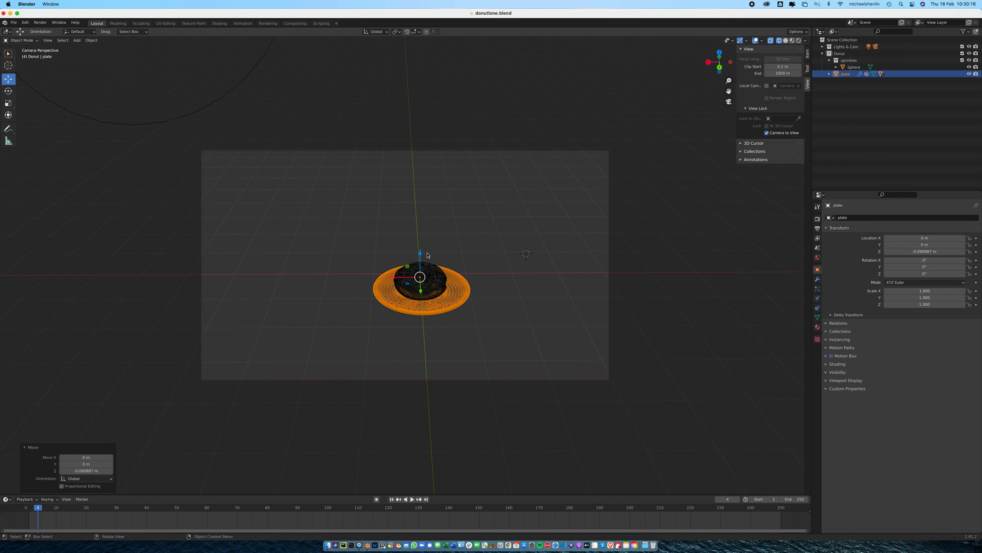
# Try raising the plate and its parented objects about 1.18 m along Z, and undo the move.
pyautogui.moveTo(421, 253); pyautogui.dragTo(527, 181)
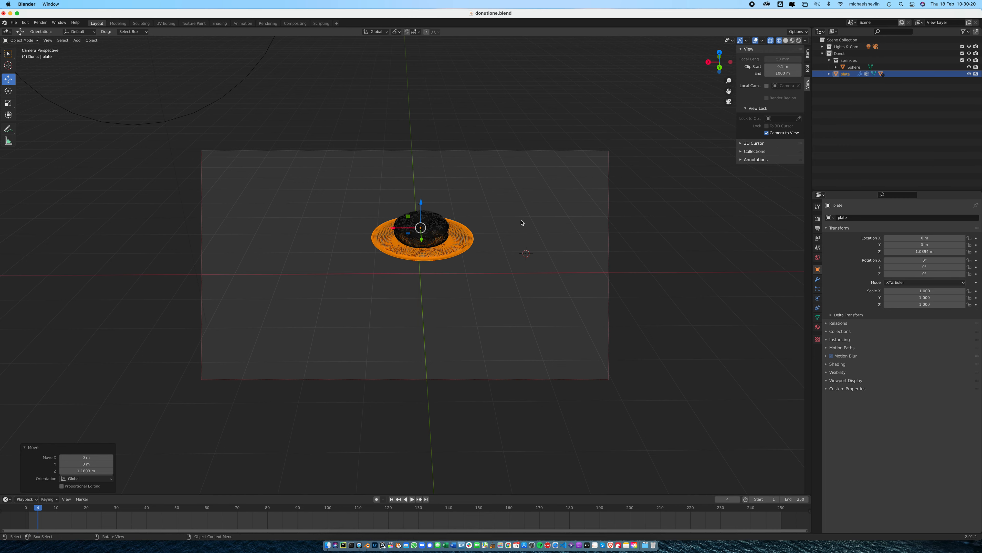
pyautogui.press('super+z')
pyautogui.press('super+z')
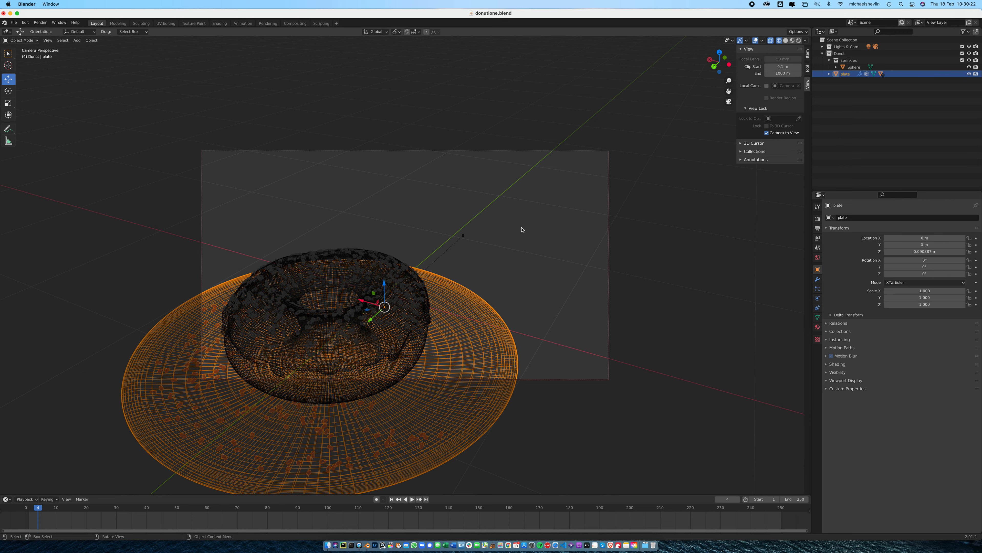
pyautogui.press('super+z')
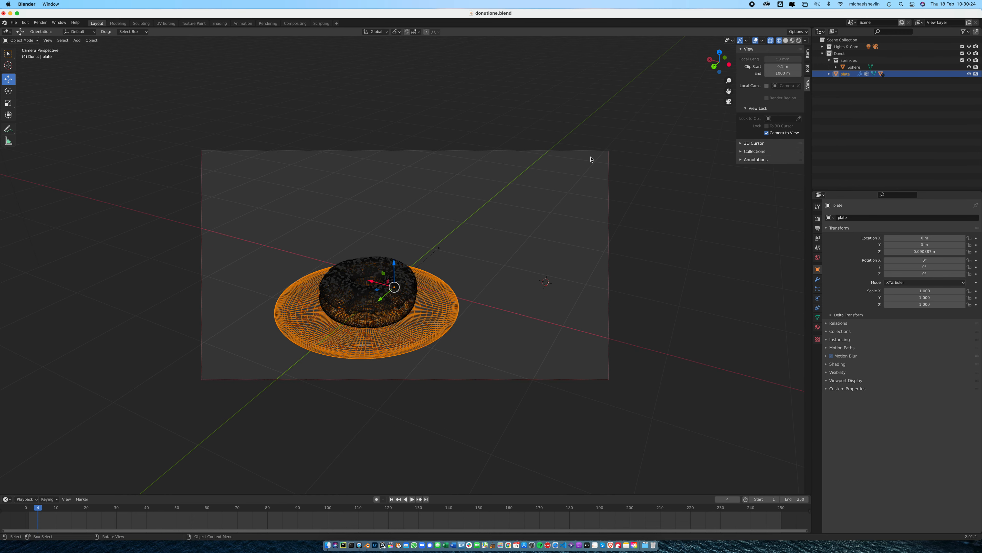
pyautogui.press('super+z')
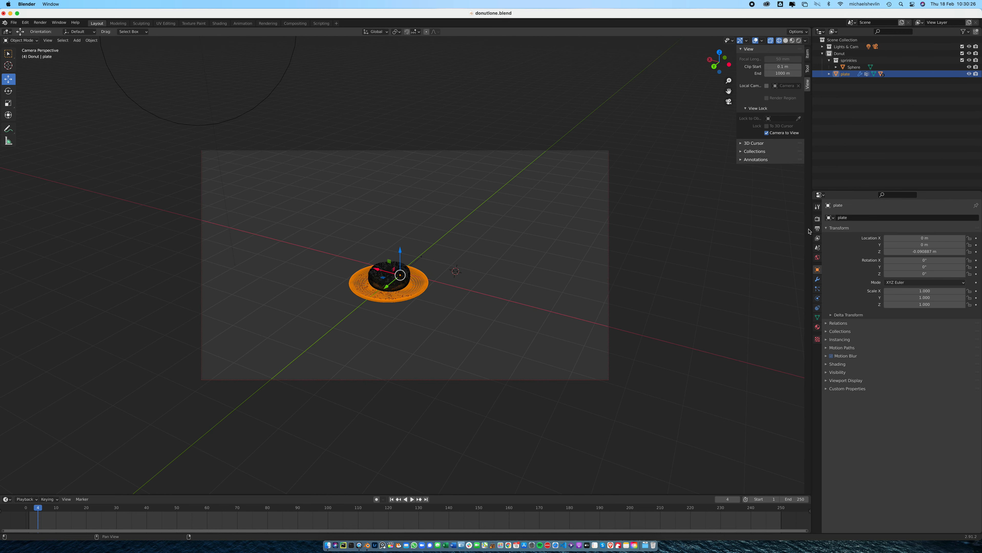
# Add a cube and move it below the plate, about 1.83 m down along Z and 2.28 m along X.
pyautogui.click(817, 219)
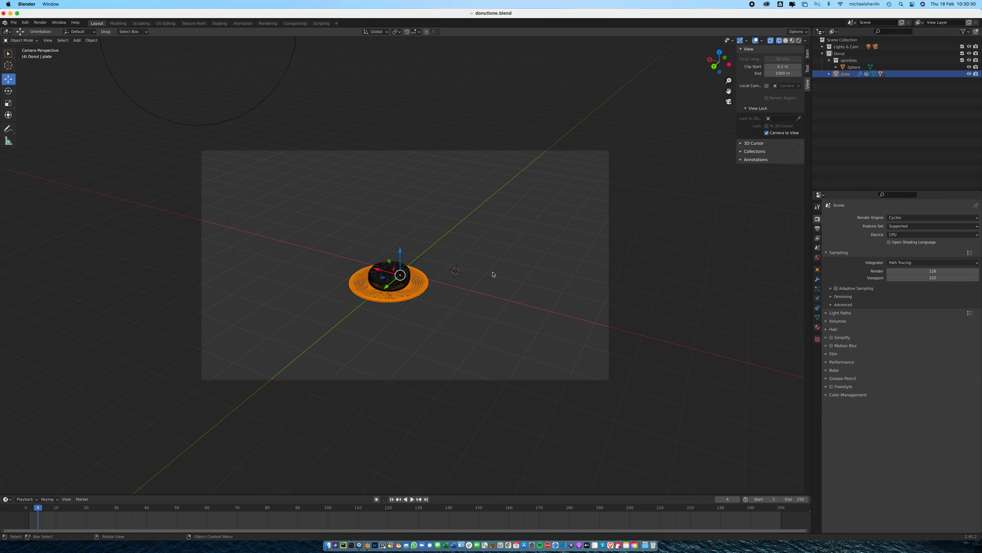
pyautogui.moveTo(390, 307); pyautogui.dragTo(451, 292, button='middle')
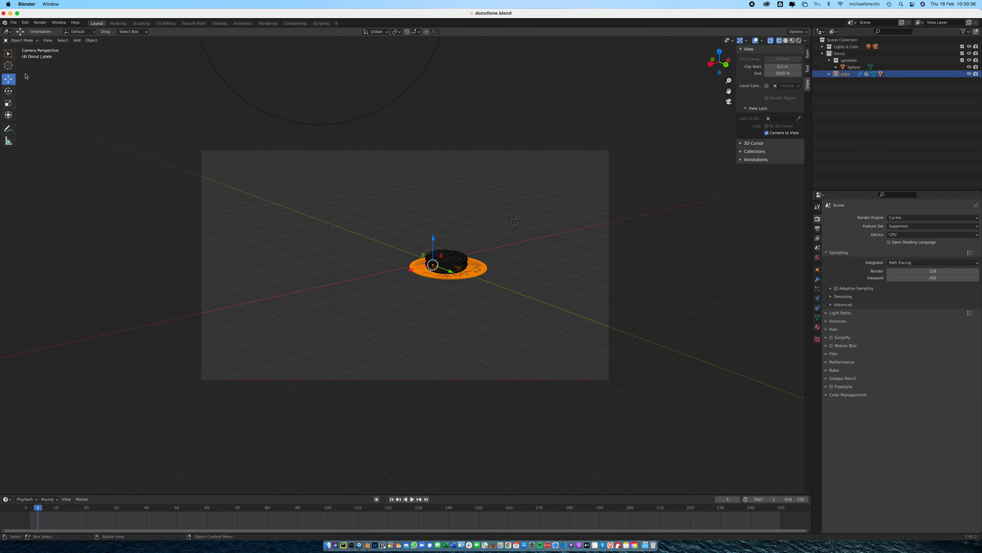
pyautogui.click(77, 40)
pyautogui.moveTo(93, 48)
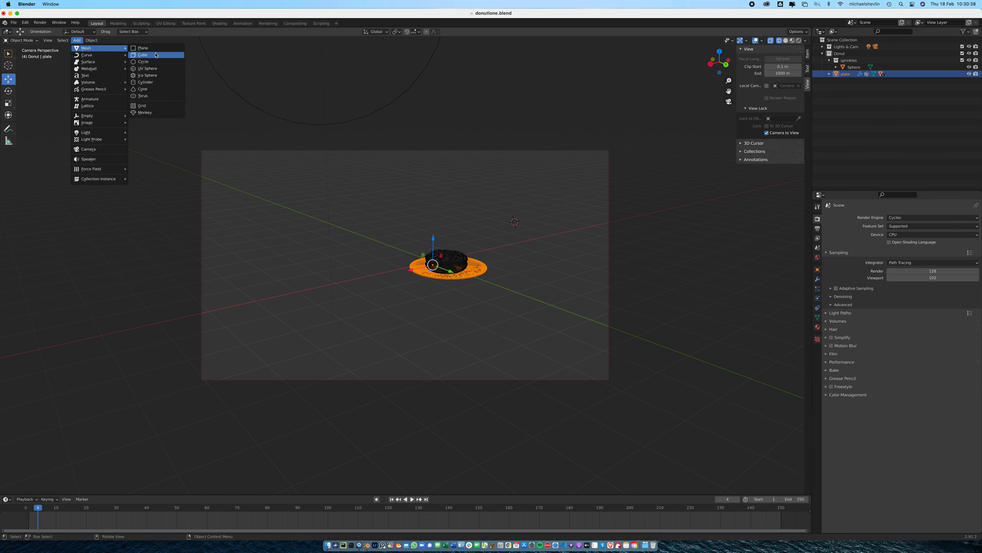
pyautogui.click(155, 55)
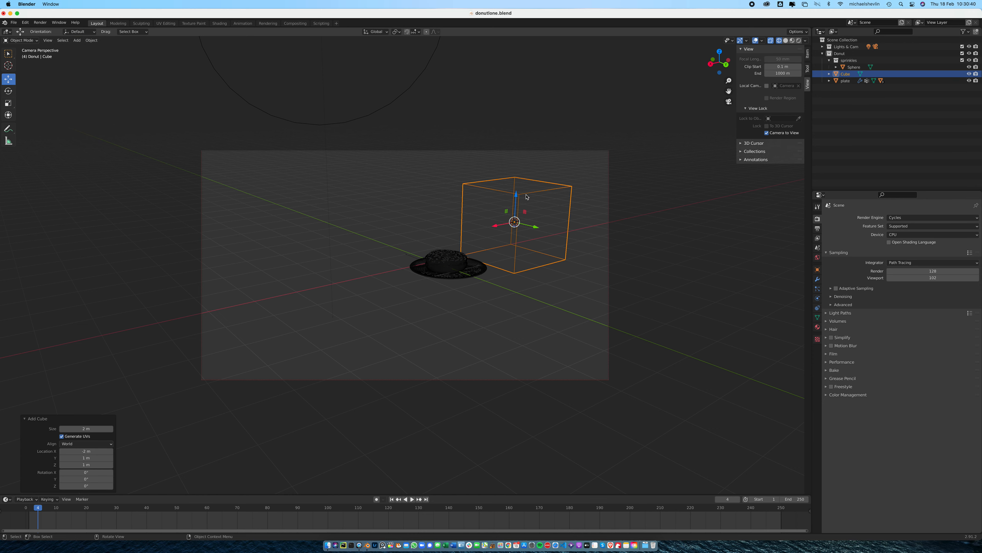
pyautogui.moveTo(516, 195); pyautogui.dragTo(513, 275)
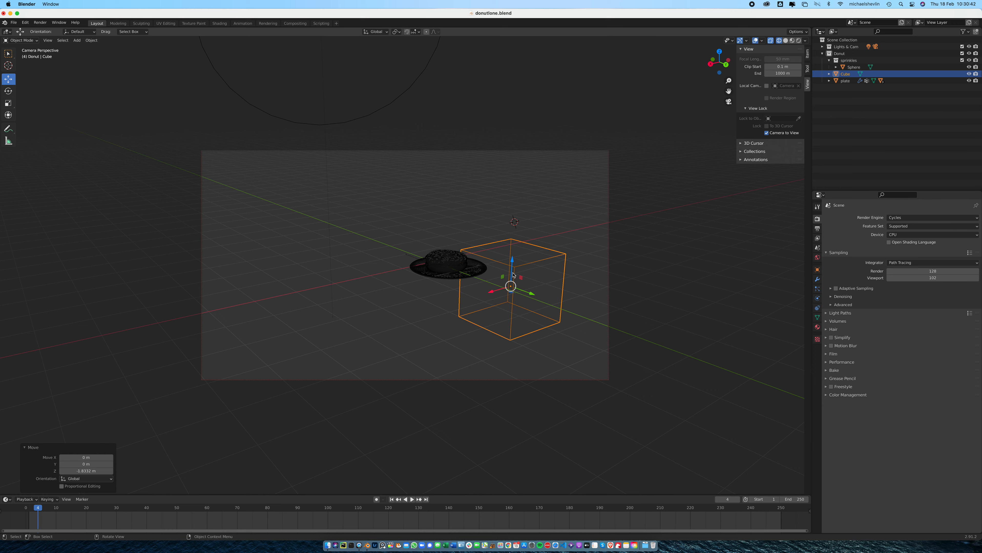
pyautogui.press('g')
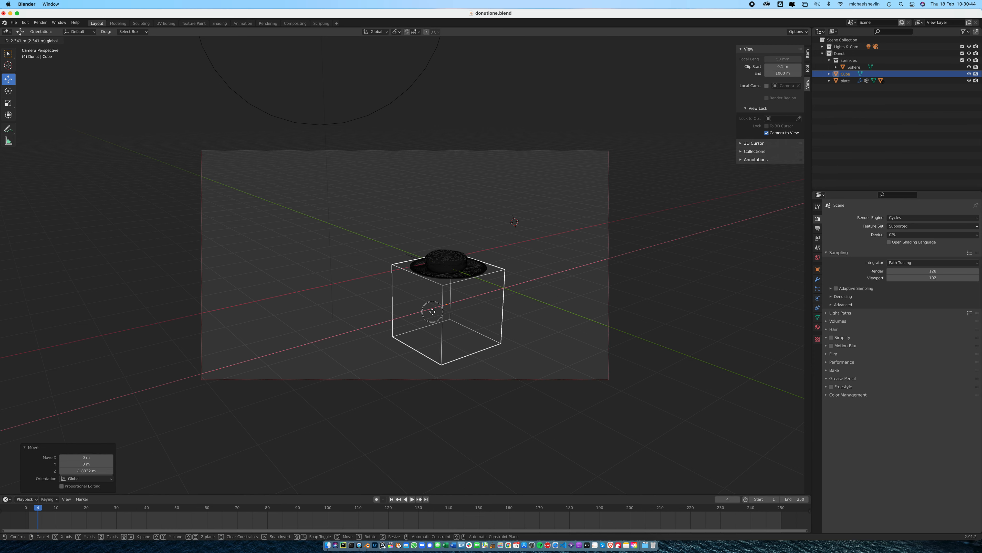
pyautogui.press('x')
pyautogui.click(431, 312)
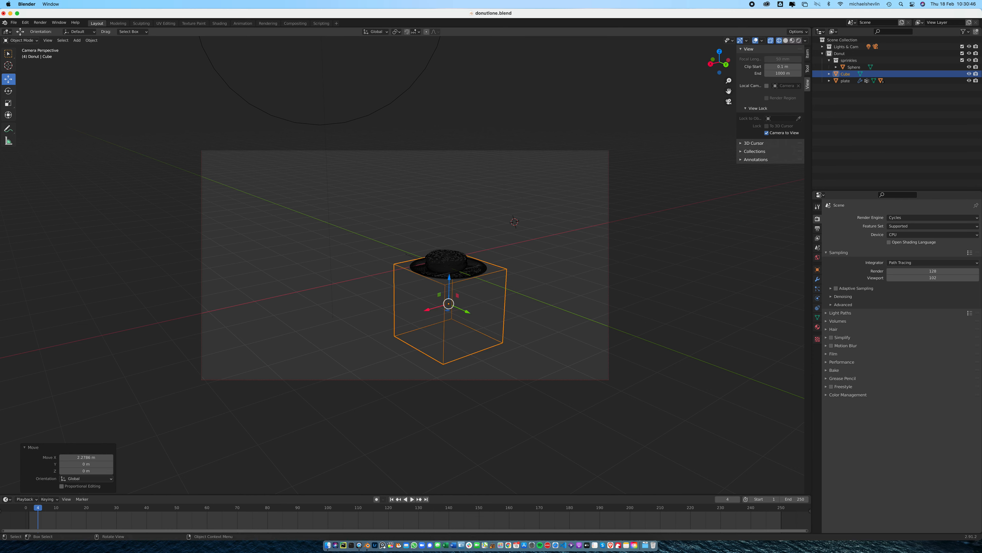
# Scale the cube to about twice its size and lower it until its top face sits just beneath the plate.
pyautogui.press('s')
pyautogui.click(448, 304)
pyautogui.moveTo(450, 283); pyautogui.dragTo(449, 304)
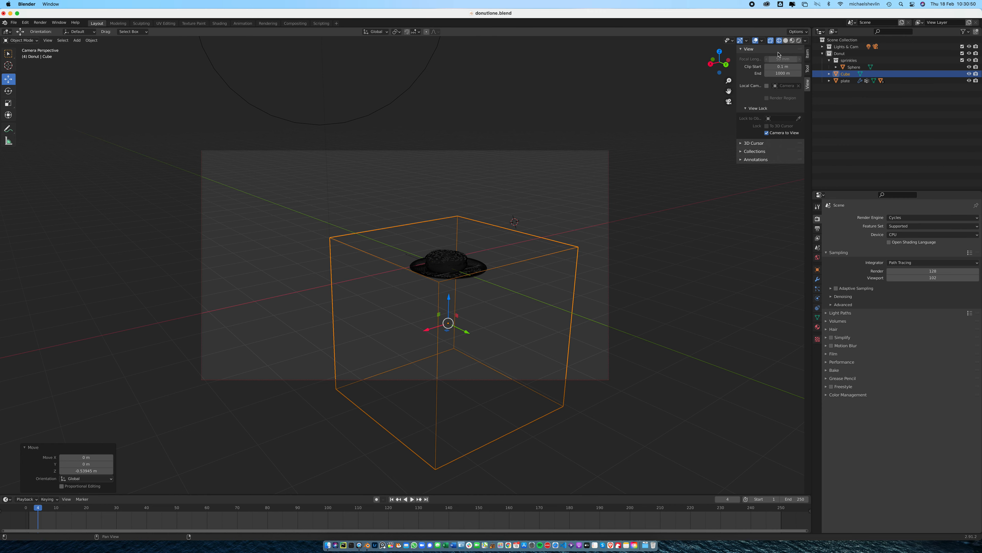
pyautogui.click(725, 65)
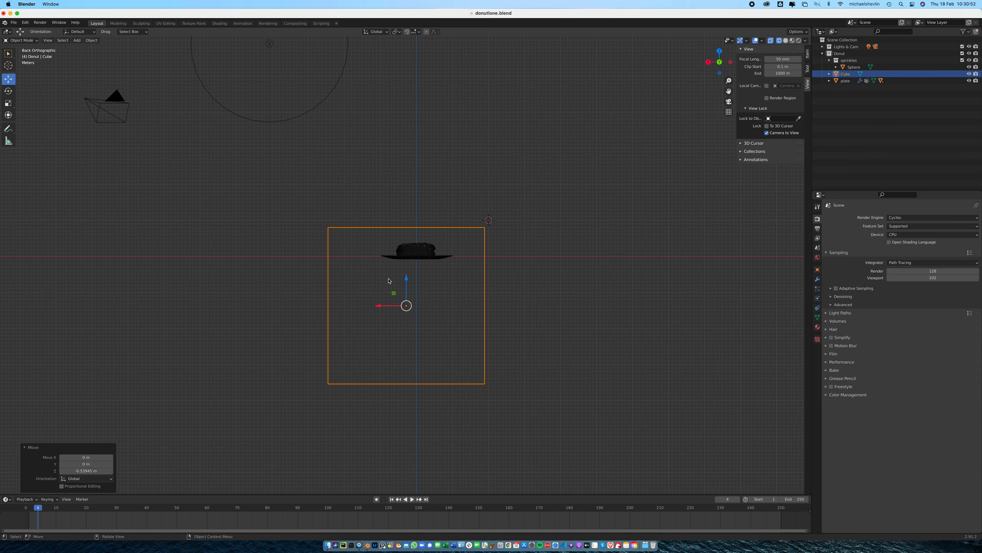
pyautogui.moveTo(406, 281); pyautogui.dragTo(394, 339)
# Centre the cube under the plate in top view, moving it about 0.11 m along X and -0.46 m along Y.
pyautogui.moveTo(541, 229); pyautogui.dragTo(611, 266, button='middle')
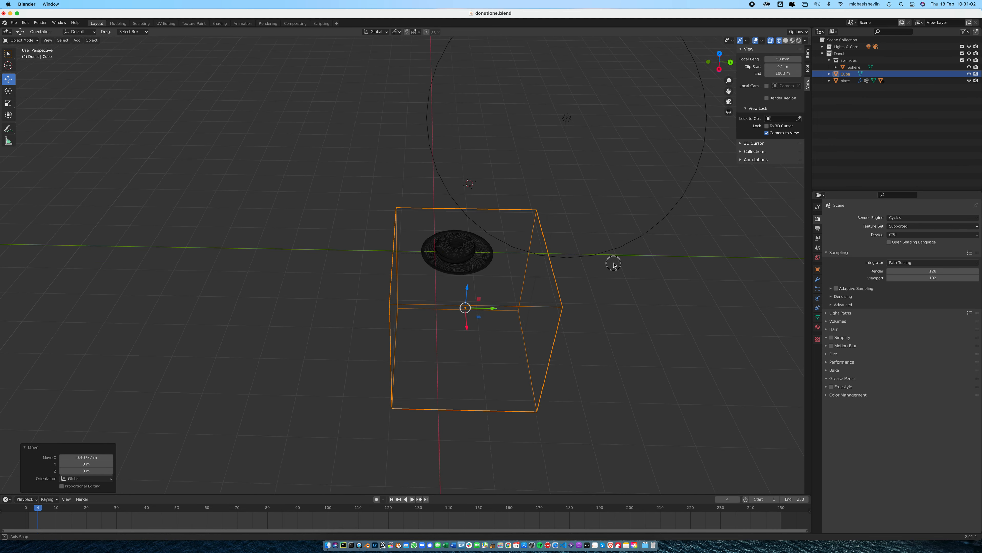
pyautogui.click(718, 54)
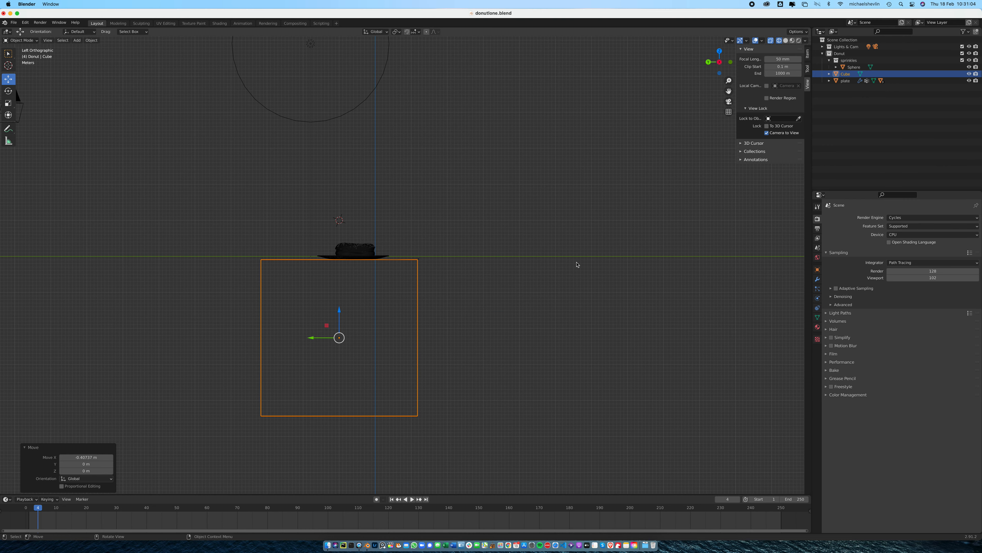
pyautogui.click(719, 51)
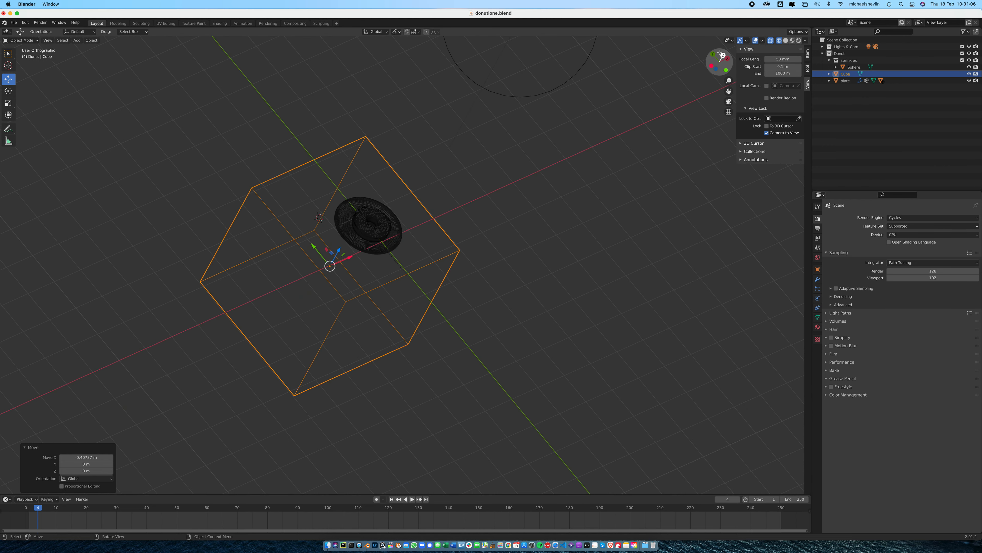
pyautogui.moveTo(392, 198); pyautogui.dragTo(398, 214)
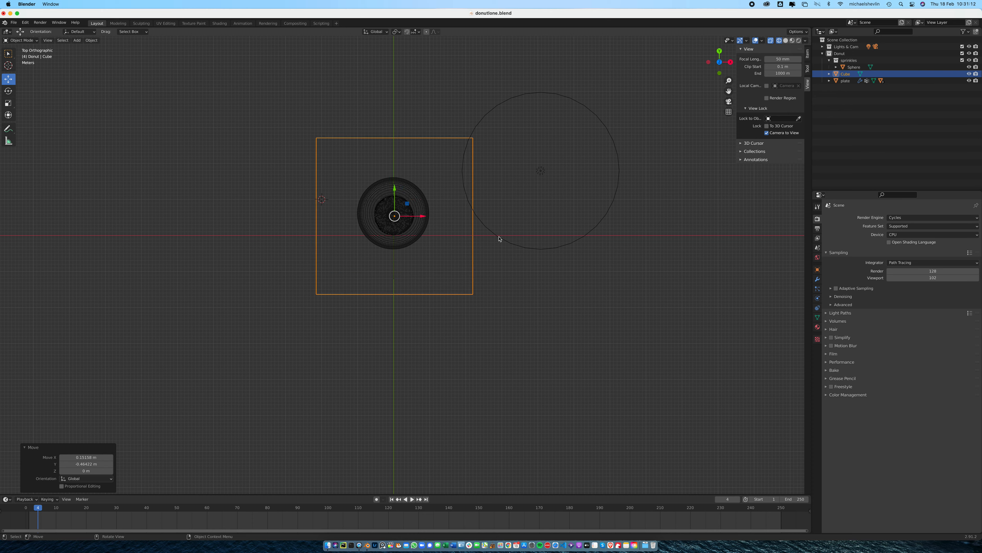
# Flatten the cube into a slab by raising its bottom face about 3.51 m, and move it into the Lights & Cam collection.
pyautogui.moveTo(534, 251); pyautogui.dragTo(469, 192, button='middle')
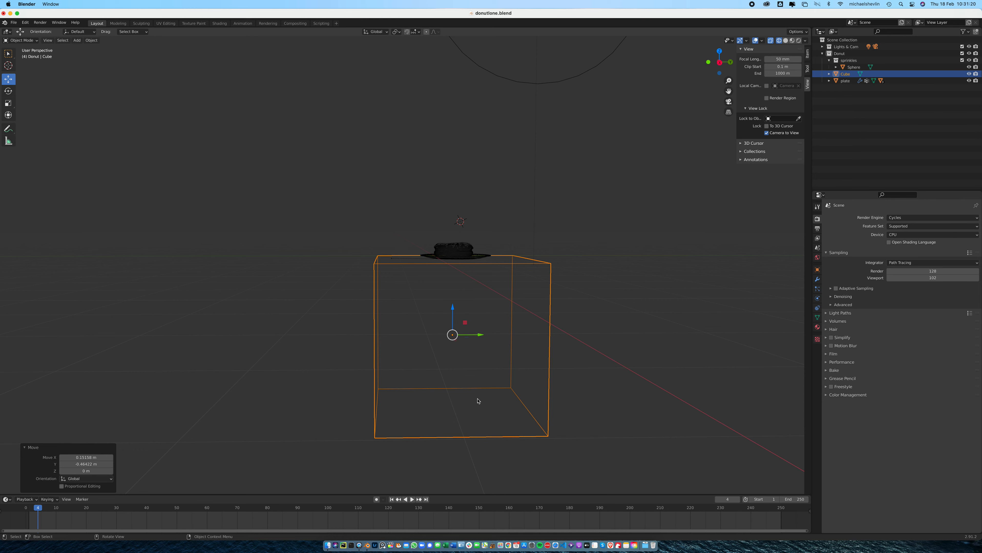
pyautogui.press('Tab')
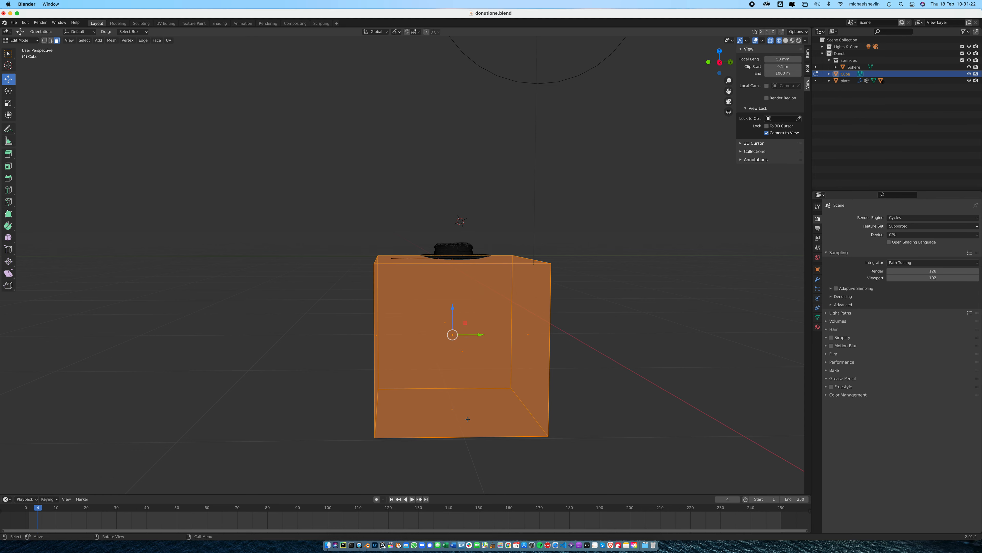
pyautogui.click(457, 415)
pyautogui.moveTo(457, 381); pyautogui.dragTo(469, 266)
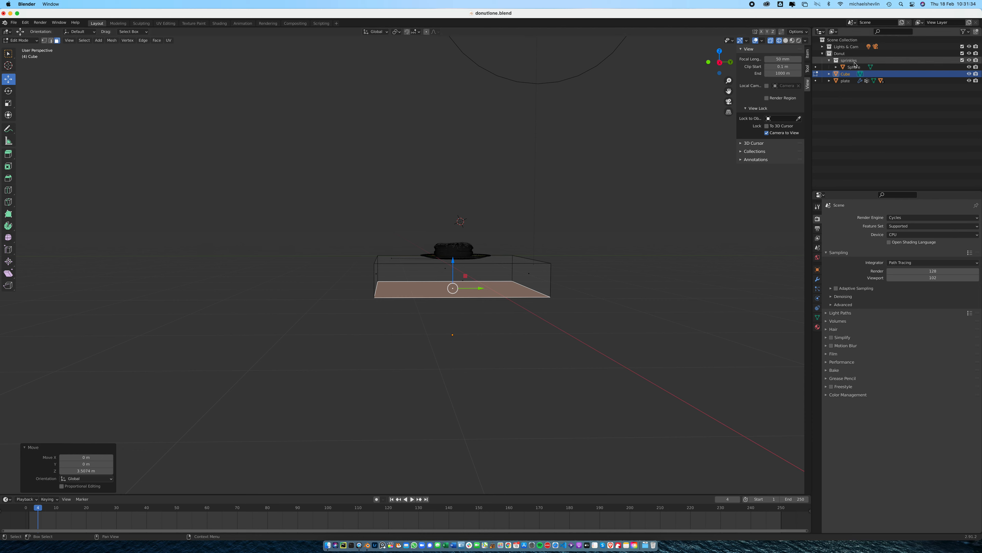
pyautogui.moveTo(845, 73); pyautogui.dragTo(843, 47)
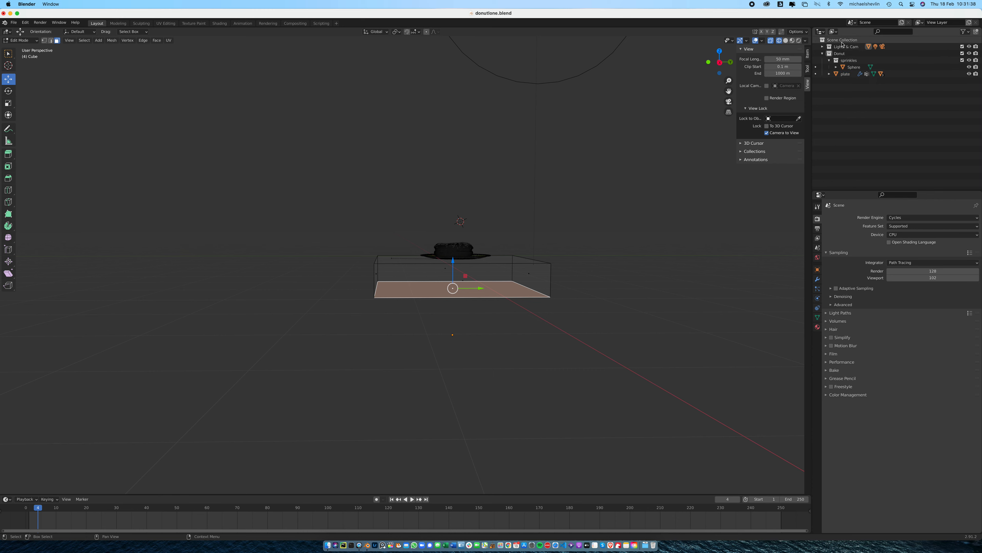
# Move the cube out of the Lights & Cam collection into the Scene Collection, hide the Donut collection, and reselect the cube in object mode.
pyautogui.click(821, 46)
pyautogui.moveTo(845, 60); pyautogui.dragTo(847, 118)
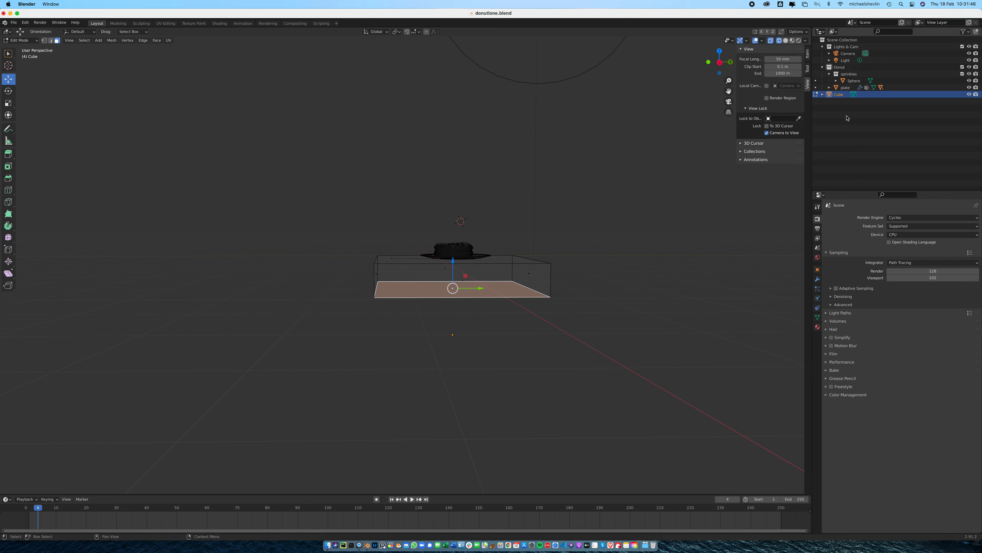
pyautogui.click(822, 67)
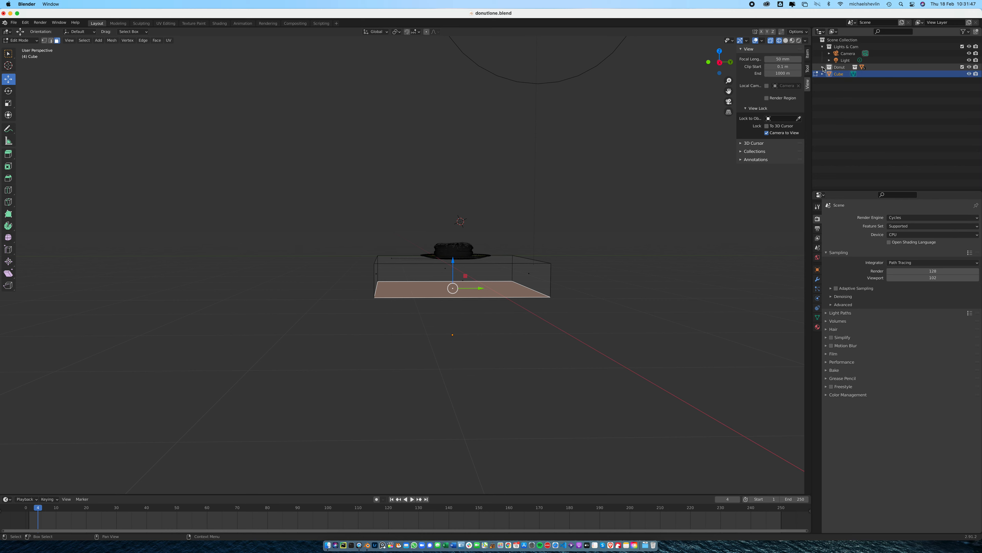
pyautogui.click(843, 68)
pyautogui.click(969, 67)
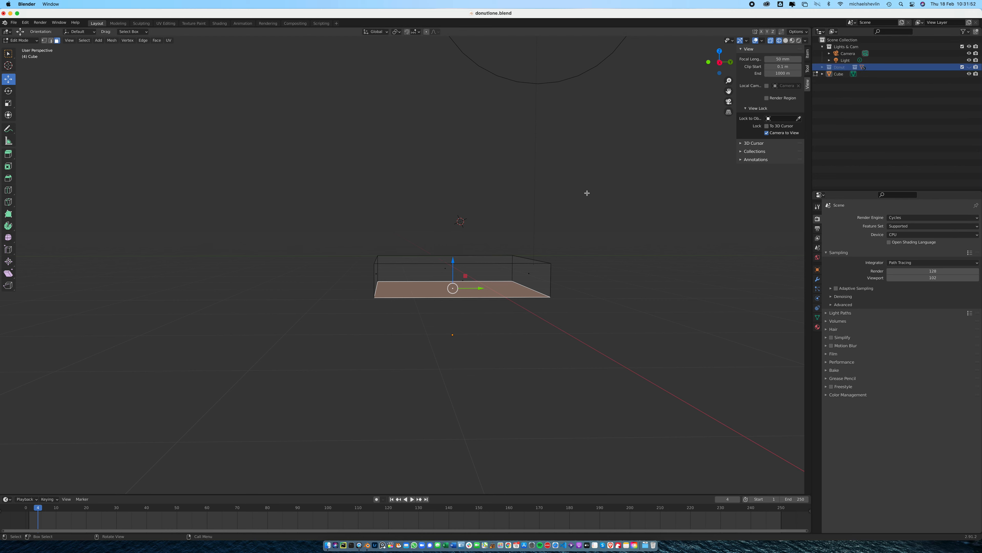
pyautogui.press('Tab')
pyautogui.click(839, 74)
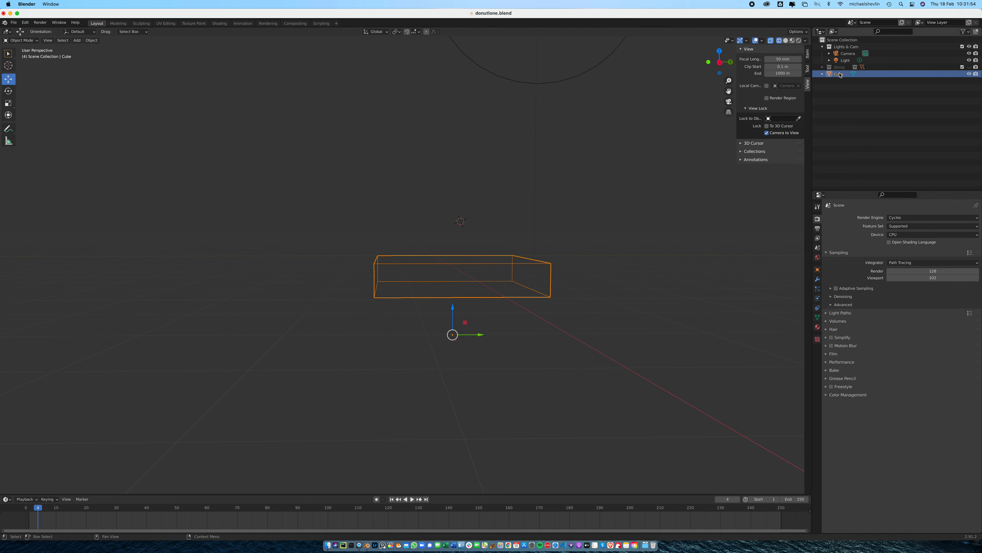
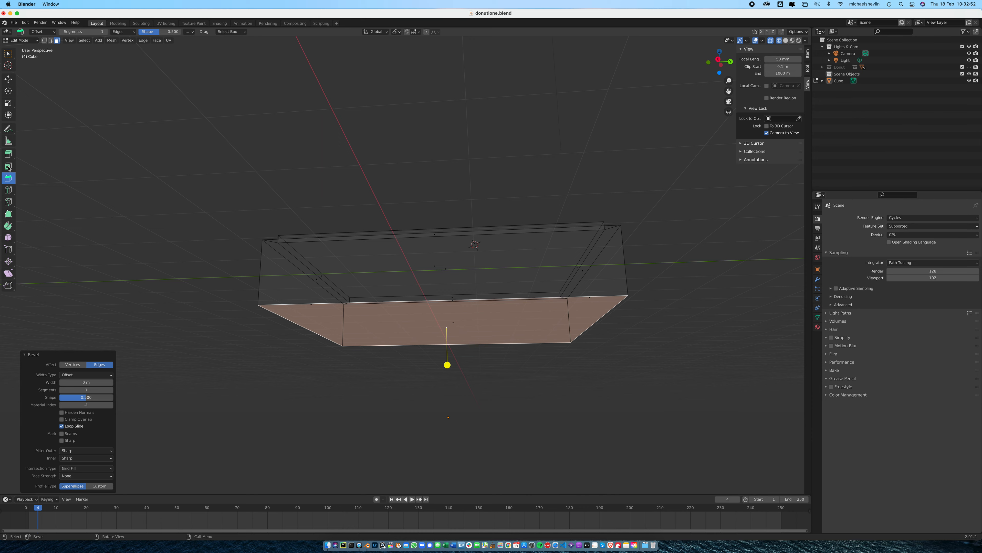
# Inset the slab's bottom face and lower the inset face about 0.3 m to form a sloped underside.
pyautogui.moveTo(447, 364); pyautogui.dragTo(447, 352)
pyautogui.click(8, 78)
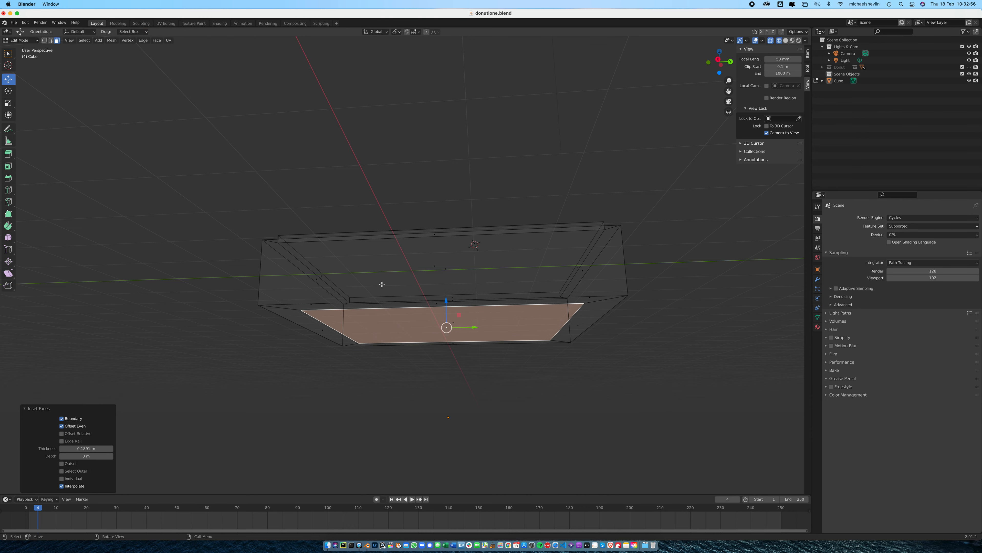
pyautogui.moveTo(446, 300); pyautogui.dragTo(447, 317)
pyautogui.moveTo(447, 317); pyautogui.dragTo(510, 324, button='middle')
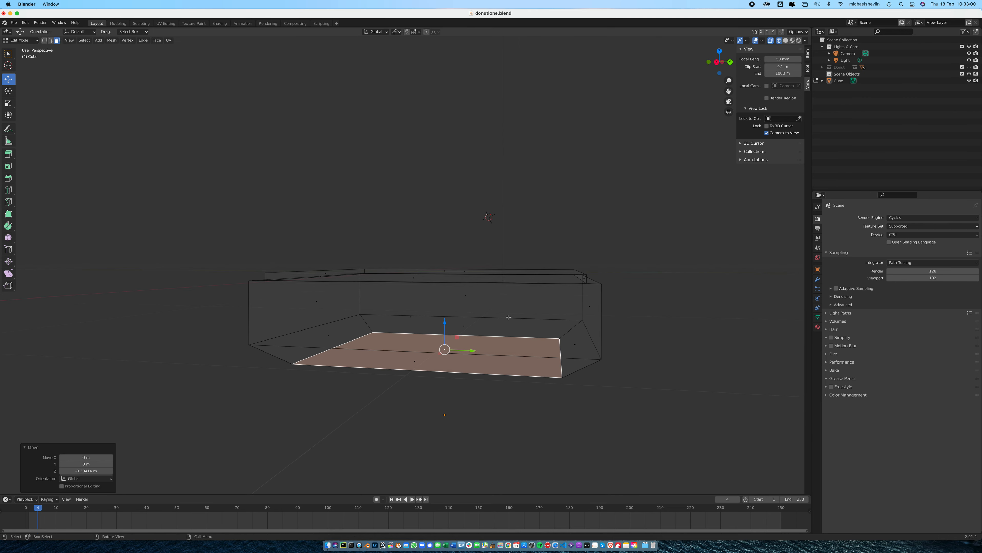
# Extrude the inset bottom face downward in two stages, the second about 4.69 m, to form the column shaft.
pyautogui.click(8, 154)
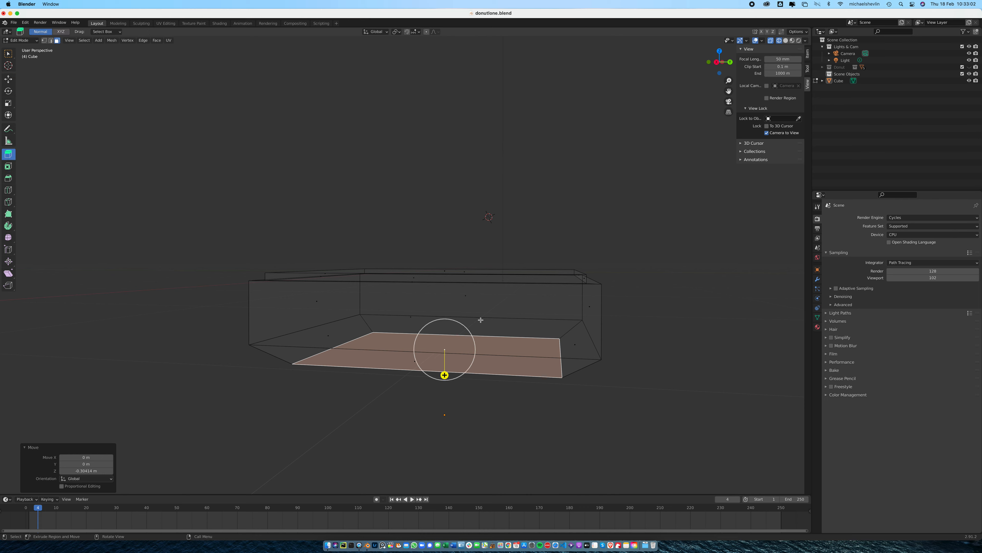
pyautogui.moveTo(444, 374); pyautogui.dragTo(445, 428)
pyautogui.scroll(-5, 488, 327)
pyautogui.moveTo(420, 339); pyautogui.dragTo(426, 459)
pyautogui.moveTo(499, 372); pyautogui.dragTo(519, 368, button='middle')
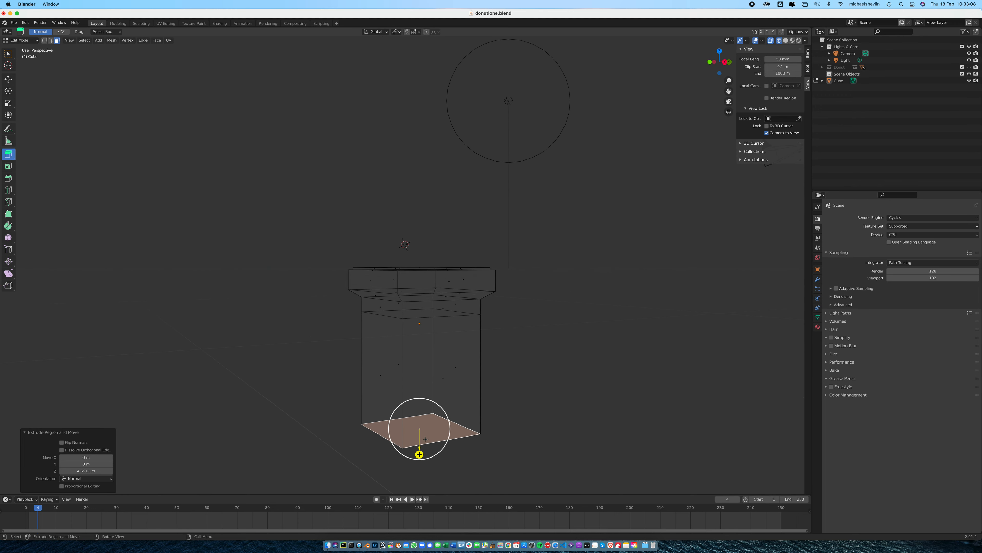
# Flare the column's foot: extrude its bottom face about 0.21 m, scale it uniformly by 1.244 and lower it about 0.21 m.
pyautogui.moveTo(420, 455); pyautogui.dragTo(419, 460)
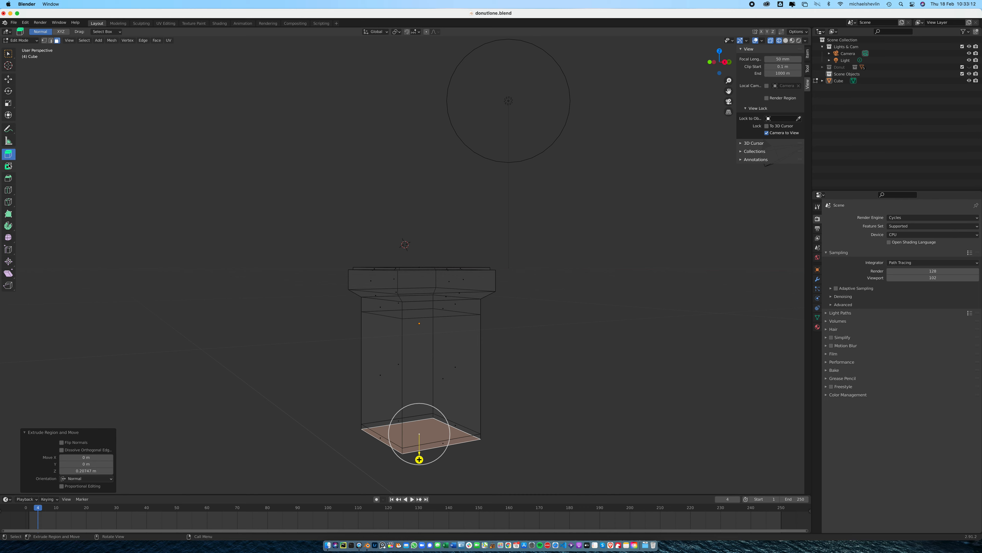
pyautogui.click(9, 102)
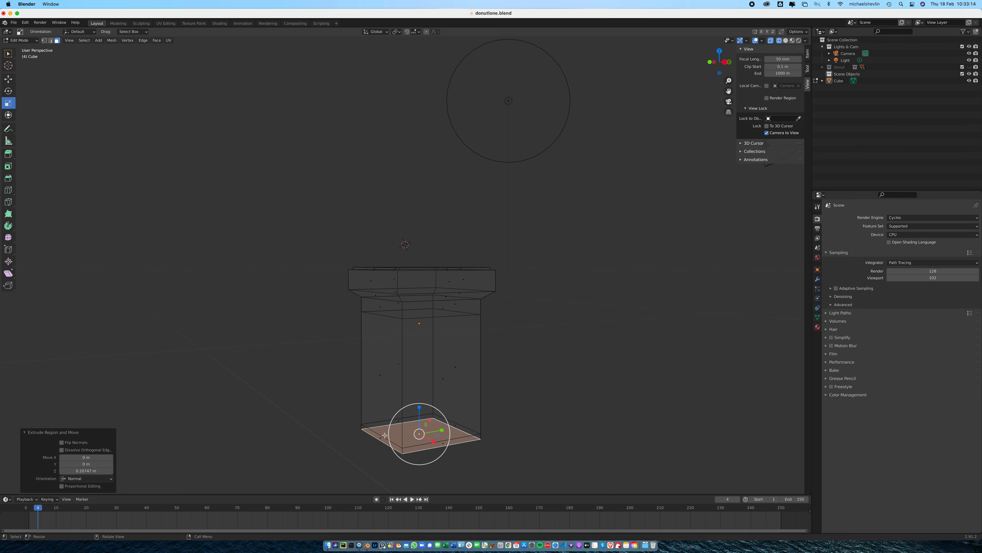
pyautogui.moveTo(424, 435); pyautogui.dragTo(452, 410)
pyautogui.press('super+z')
pyautogui.moveTo(466, 421); pyautogui.dragTo(446, 411, button='middle')
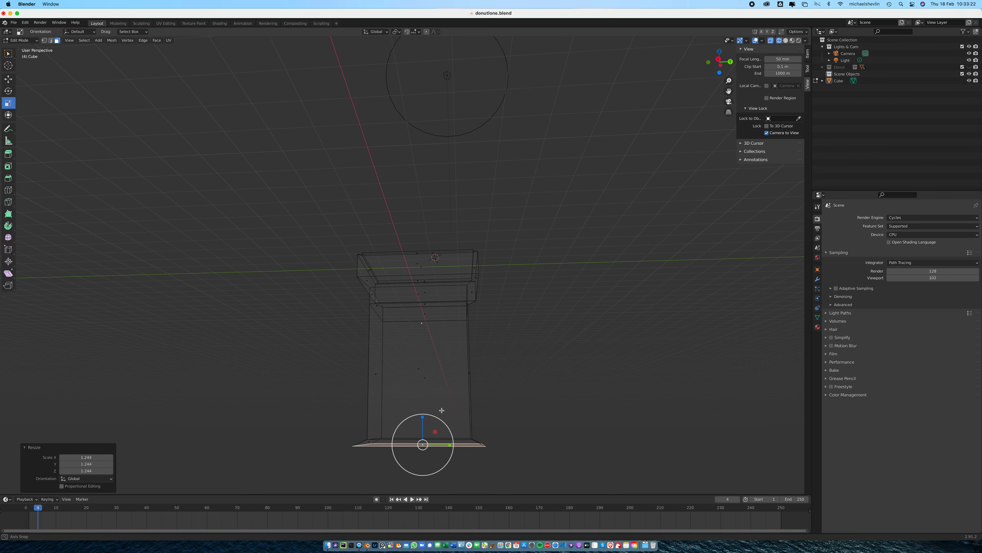
pyautogui.click(8, 80)
pyautogui.moveTo(423, 416); pyautogui.dragTo(423, 423)
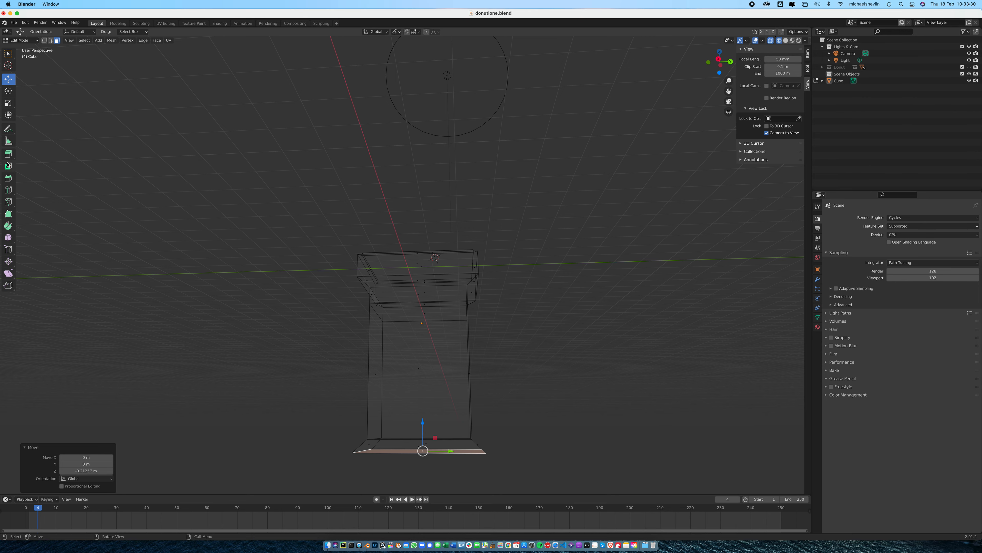
# Extrude the widened bottom face about 1.67 m downward to form the pedestal's base block.
pyautogui.click(8, 154)
pyautogui.scroll(-2, 452, 445)
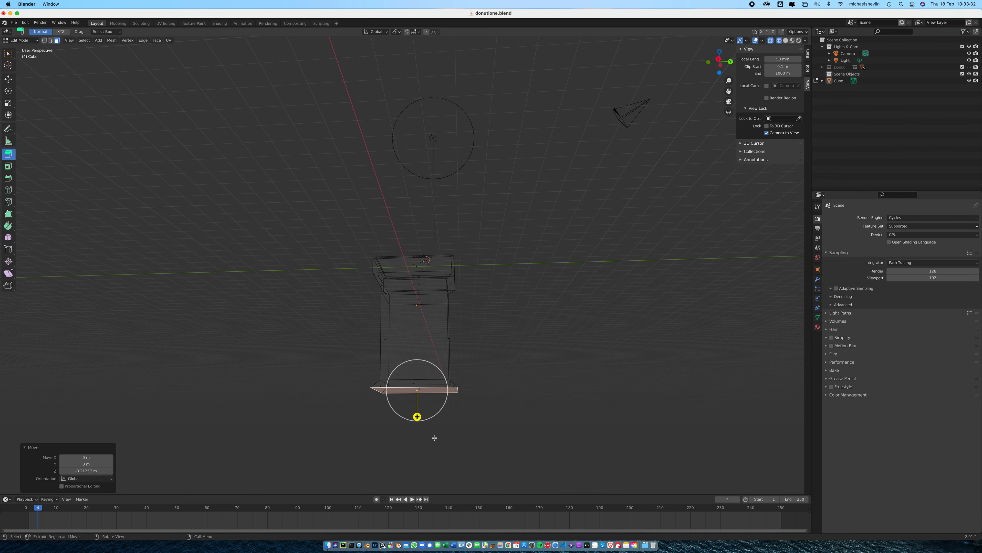
pyautogui.moveTo(416, 414); pyautogui.dragTo(417, 451)
pyautogui.moveTo(453, 430); pyautogui.dragTo(475, 416, button='middle')
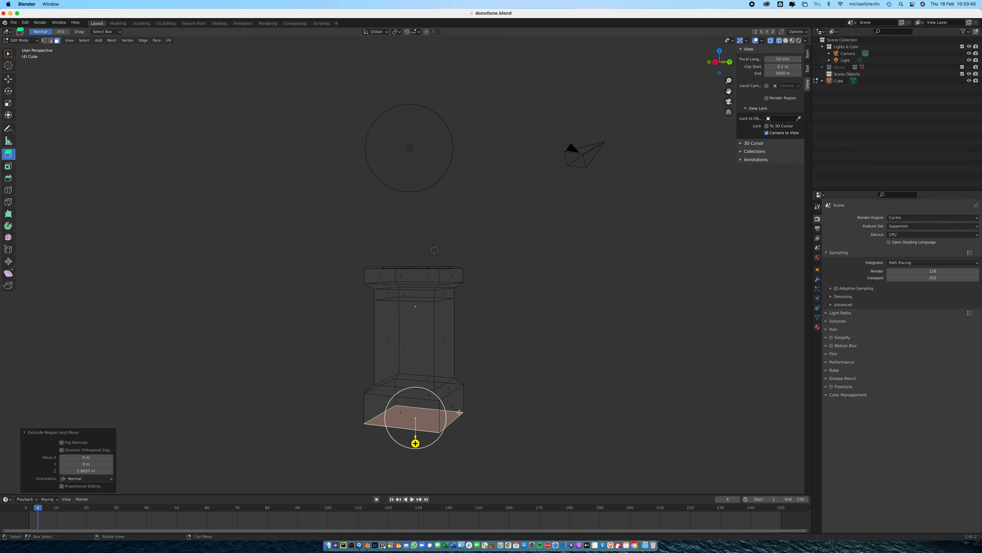
pyautogui.moveTo(459, 412); pyautogui.dragTo(471, 368, button='middle')
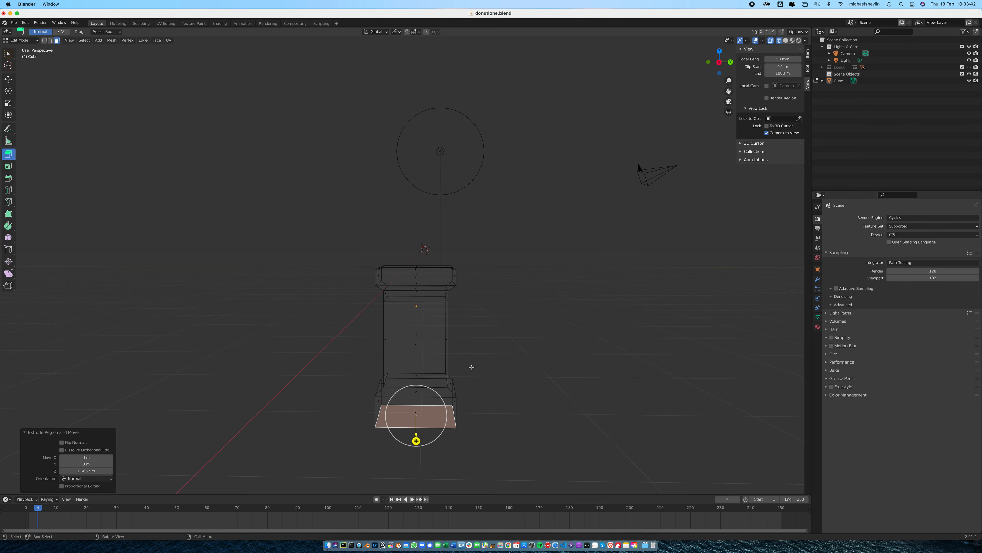
pyautogui.press('Tab')
pyautogui.press('Tab')
# Try to inset the column shaft's side faces together as one region.
pyautogui.click(418, 346)
pyautogui.moveTo(418, 351); pyautogui.dragTo(539, 341, button='middle')
pyautogui.keyDown('shift'); pyautogui.click(394, 347); pyautogui.keyUp('shift')
pyautogui.moveTo(394, 347)
pyautogui.mouseDown(button='middle')
pyautogui.moveTo(428, 347)
pyautogui.moveTo(403, 346)
pyautogui.mouseUp(button='middle')
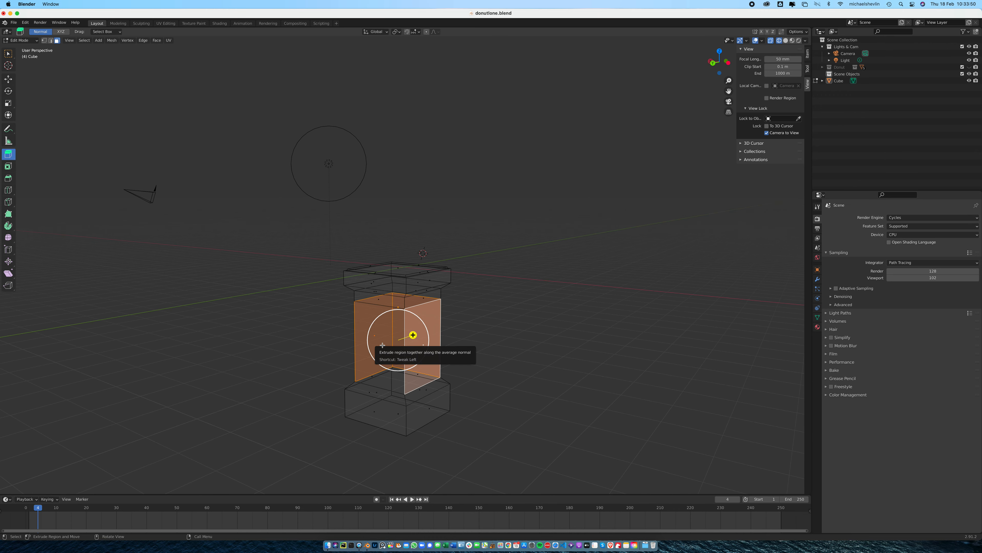
pyautogui.keyDown('shift'); pyautogui.click(382, 345); pyautogui.keyUp('shift')
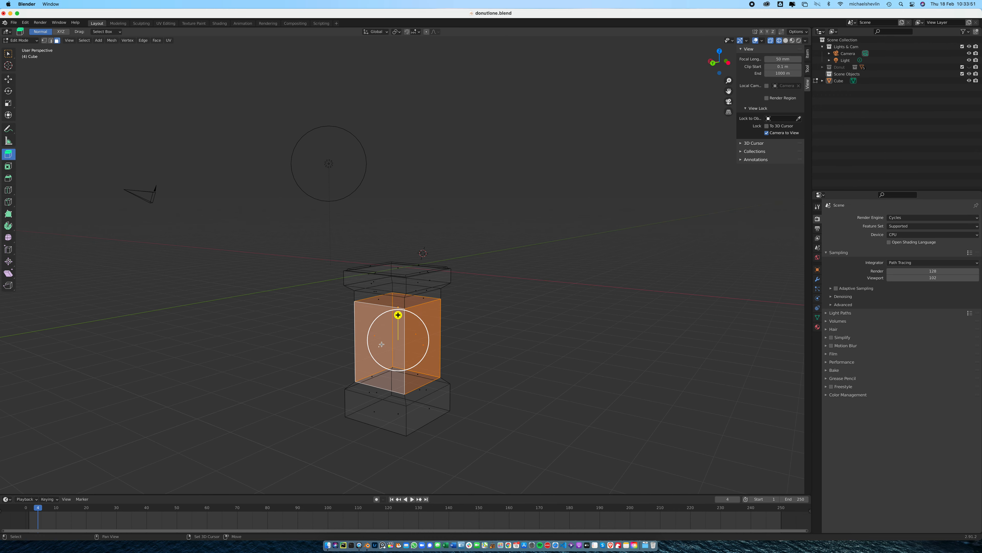
pyautogui.click(12, 165)
pyautogui.moveTo(401, 310); pyautogui.dragTo(399, 312)
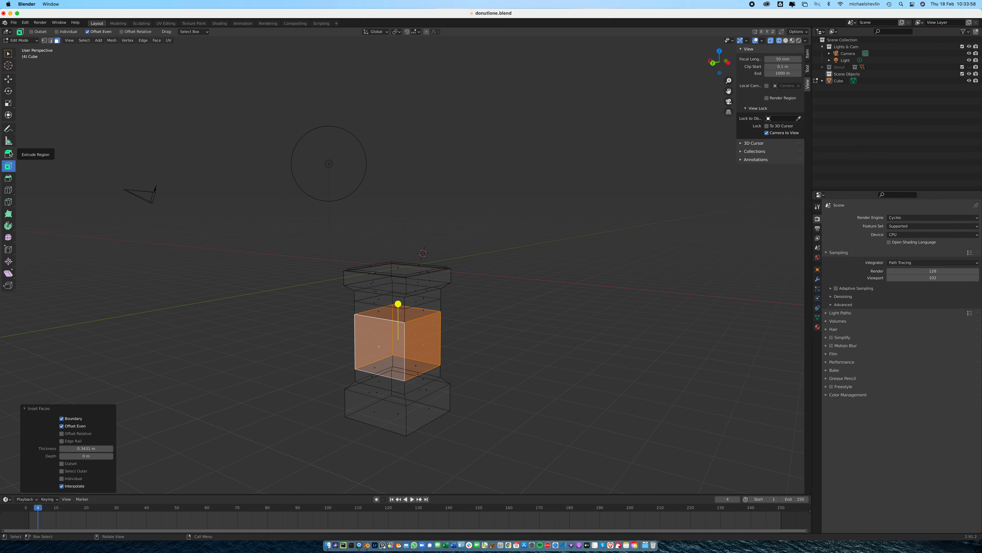
pyautogui.press('super+z')
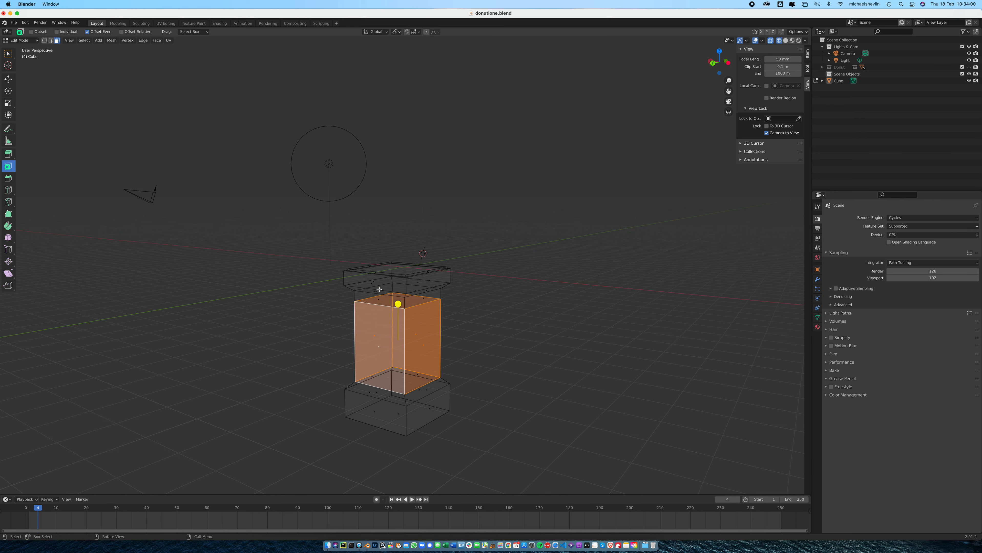
pyautogui.click(489, 319)
# Inset one side face of the column shaft by about 0.13 m and extrude it slightly inward as a recessed panel.
pyautogui.click(382, 342)
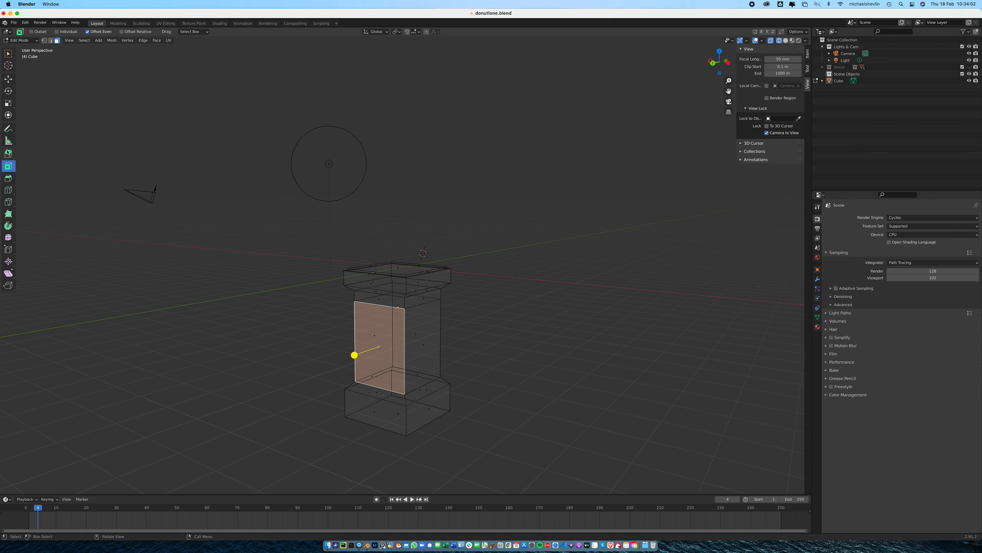
pyautogui.moveTo(348, 354); pyautogui.dragTo(354, 355)
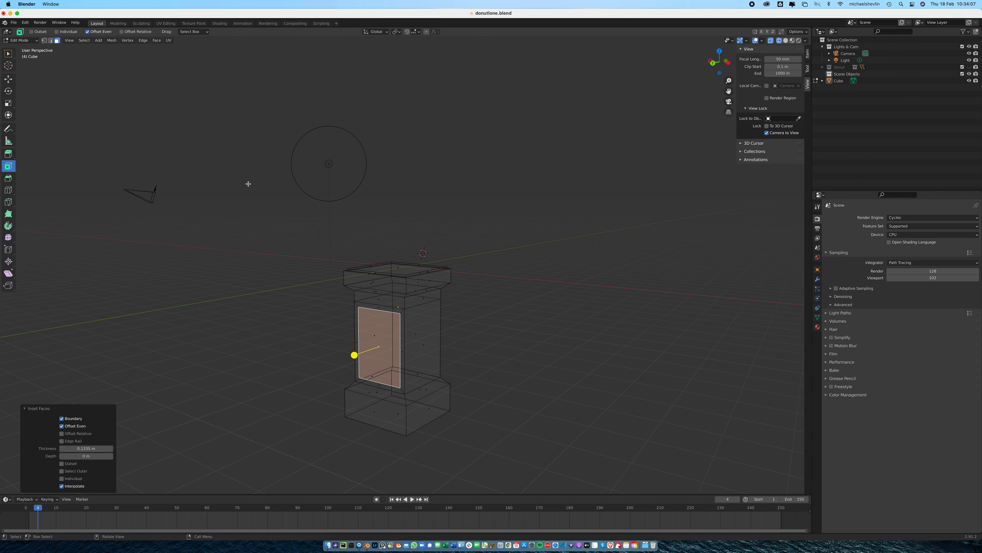
pyautogui.click(8, 155)
pyautogui.moveTo(364, 352); pyautogui.dragTo(363, 351)
# Make a matching recessed panel on the adjacent shaft face with an inset of about 0.13 m and a slight inward extrusion.
pyautogui.click(426, 347)
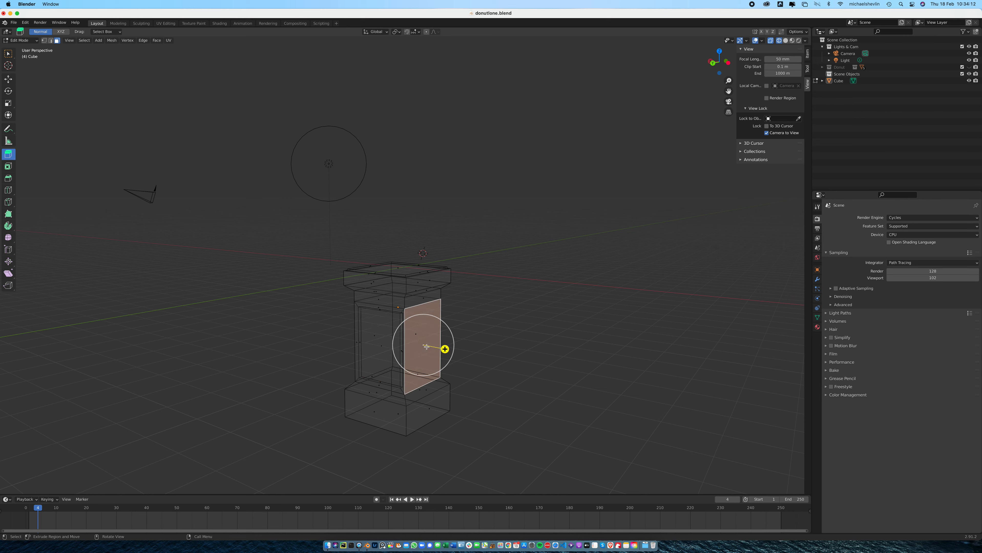
pyautogui.click(8, 166)
pyautogui.moveTo(458, 356)
pyautogui.mouseDown()
pyautogui.moveTo(441, 354)
pyautogui.moveTo(453, 353)
pyautogui.mouseUp()
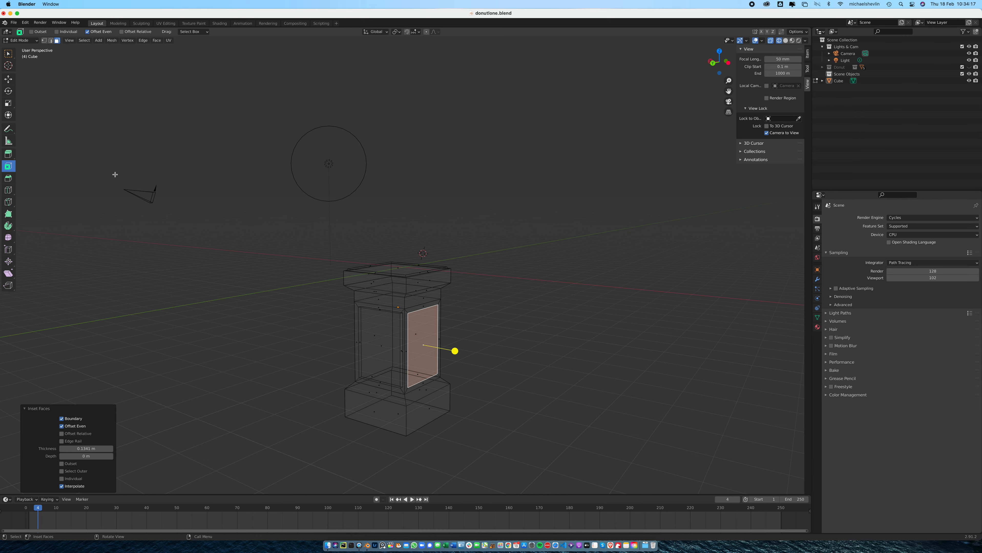
pyautogui.click(8, 154)
pyautogui.moveTo(443, 350); pyautogui.dragTo(442, 349)
pyautogui.click(482, 343)
# Inset another plain side face around the back of the column shaft and extrude it inward to match the recessed panels.
pyautogui.moveTo(494, 328); pyautogui.dragTo(425, 319, button='middle')
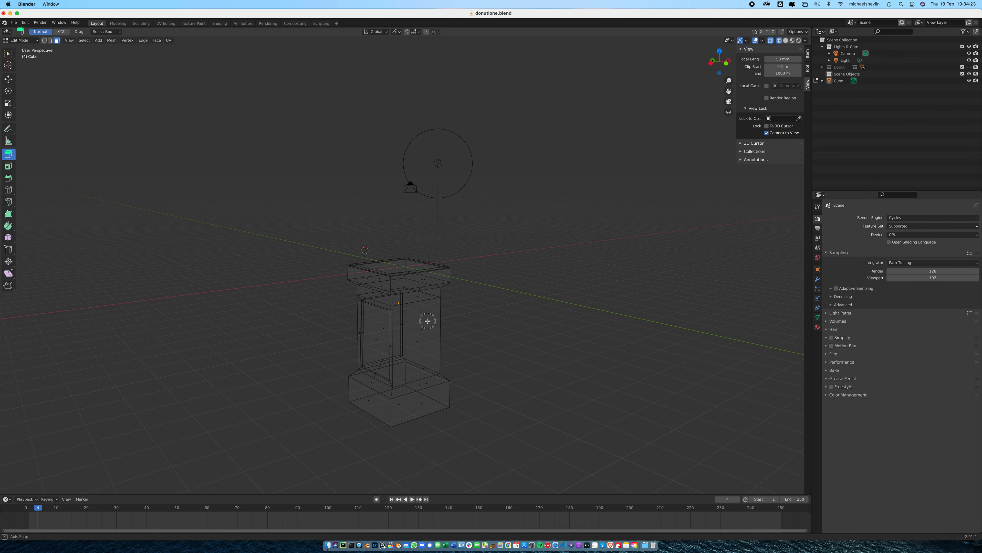
pyautogui.click(417, 343)
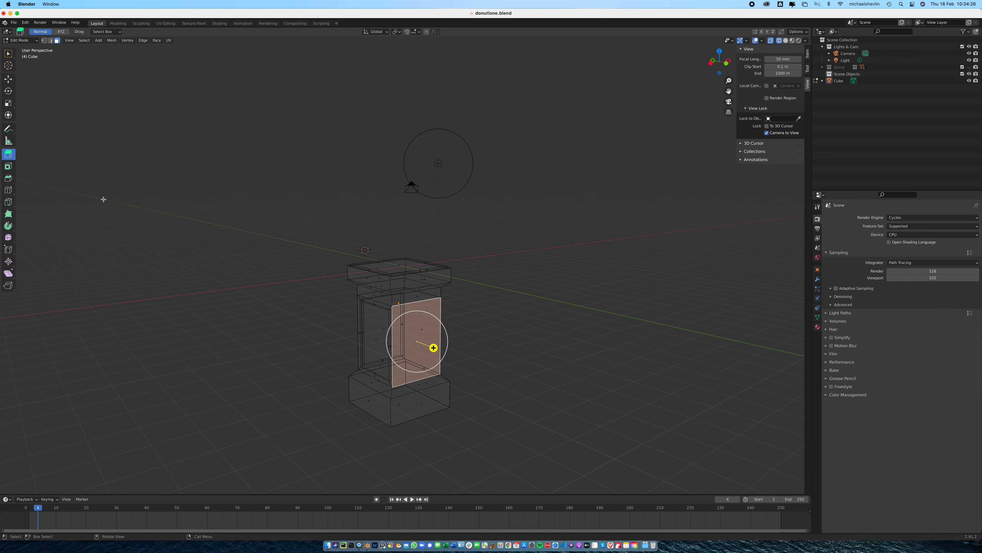
pyautogui.click(9, 165)
pyautogui.moveTo(440, 349); pyautogui.dragTo(431, 347)
pyautogui.click(9, 154)
pyautogui.click(495, 344)
# Display the pedestal with solid shading and return to object mode.
pyautogui.moveTo(445, 333); pyautogui.dragTo(468, 328, button='middle')
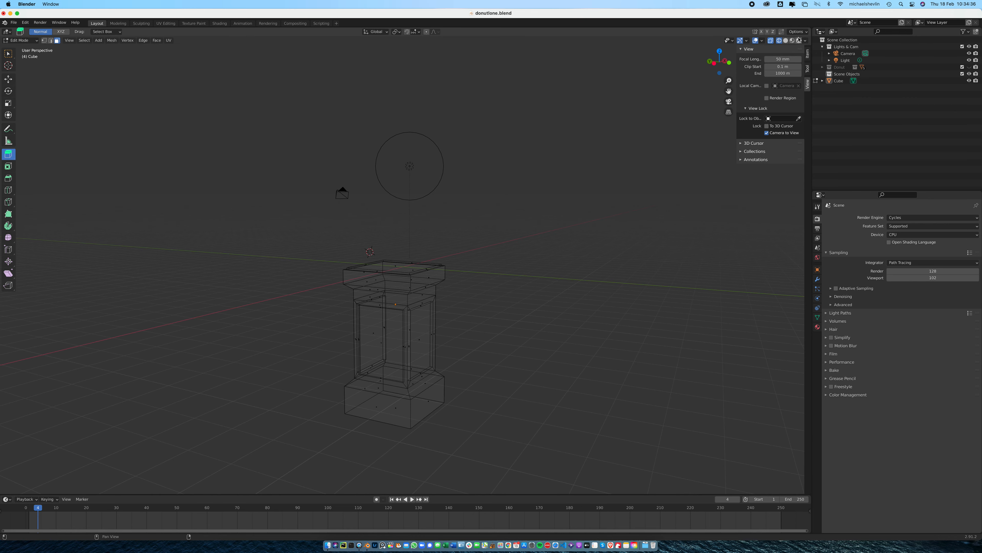
pyautogui.click(785, 41)
pyautogui.moveTo(543, 285)
pyautogui.mouseDown(button='middle')
pyautogui.moveTo(565, 290)
pyautogui.moveTo(440, 300)
pyautogui.mouseUp(button='middle')
pyautogui.scroll(2, 439, 300)
pyautogui.click(435, 293)
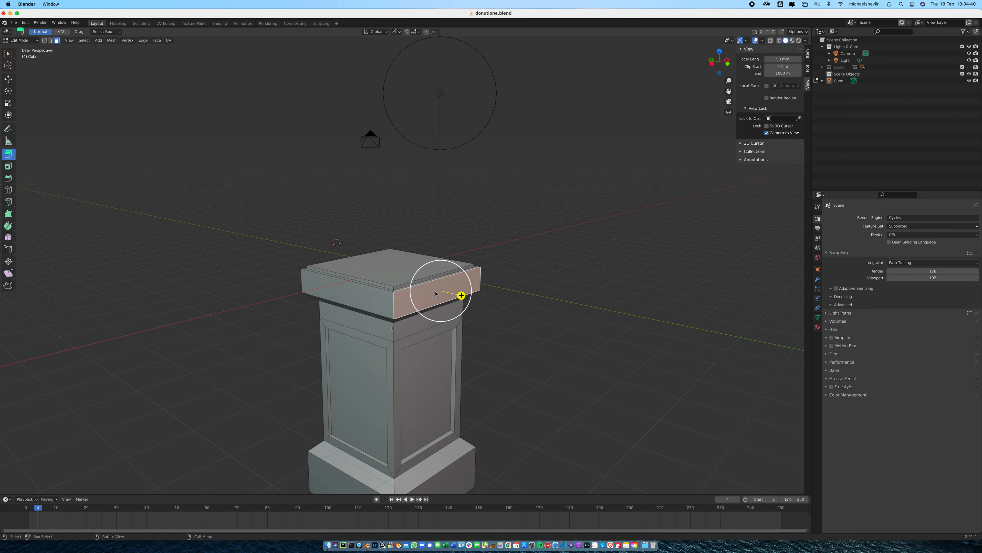
pyautogui.press('Tab')
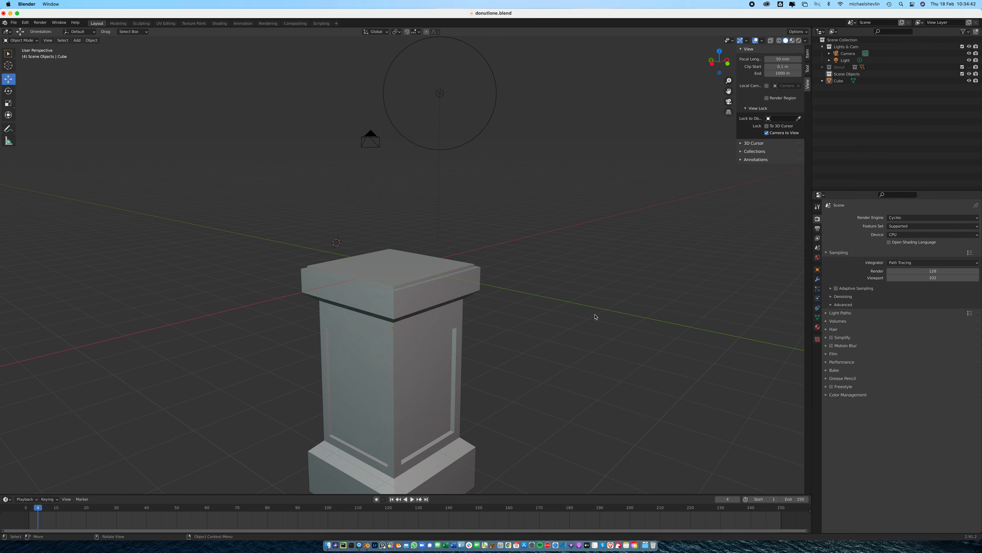
# Add a Bevel modifier to the pedestal and set its segments to 3.
pyautogui.click(453, 294)
pyautogui.click(818, 280)
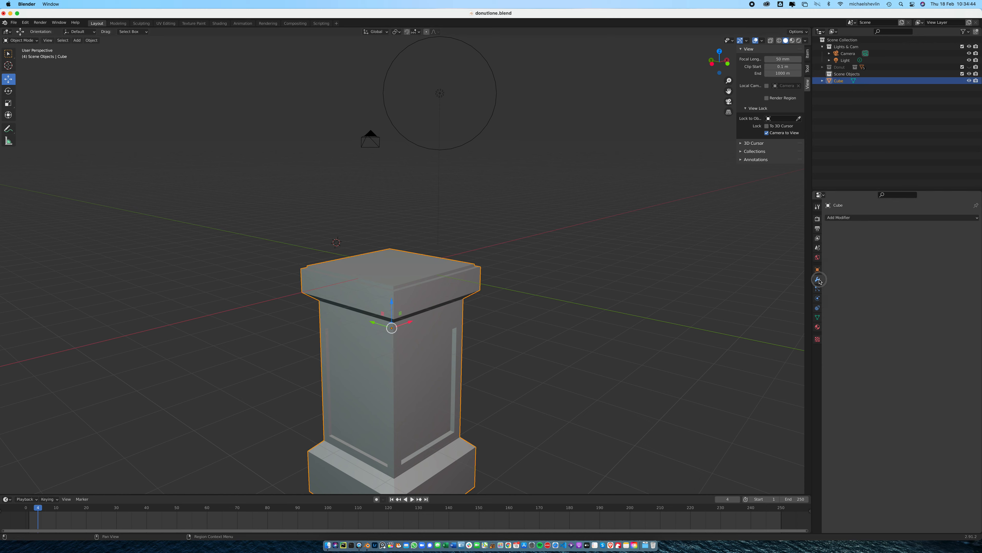
pyautogui.click(927, 216)
pyautogui.click(844, 247)
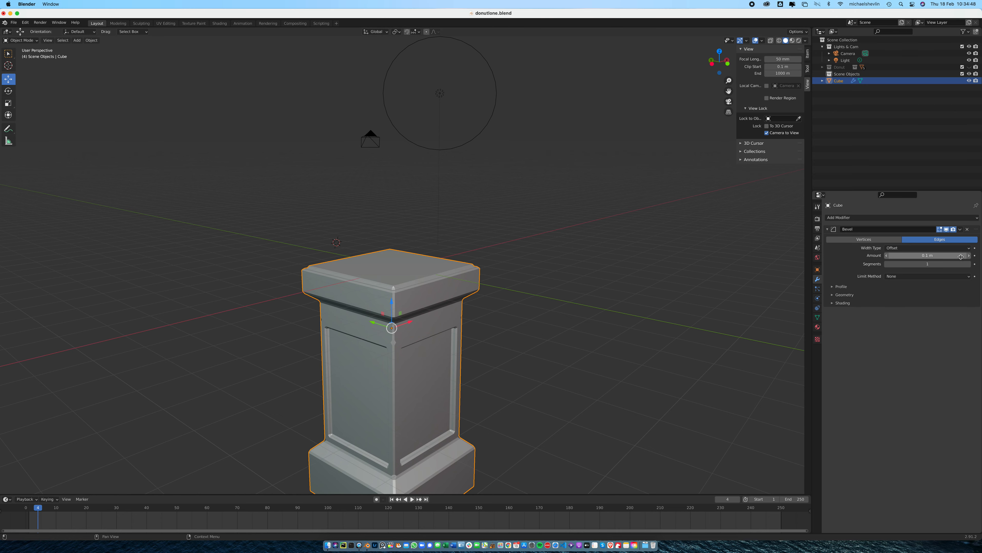
pyautogui.click(968, 264)
pyautogui.click(968, 264)
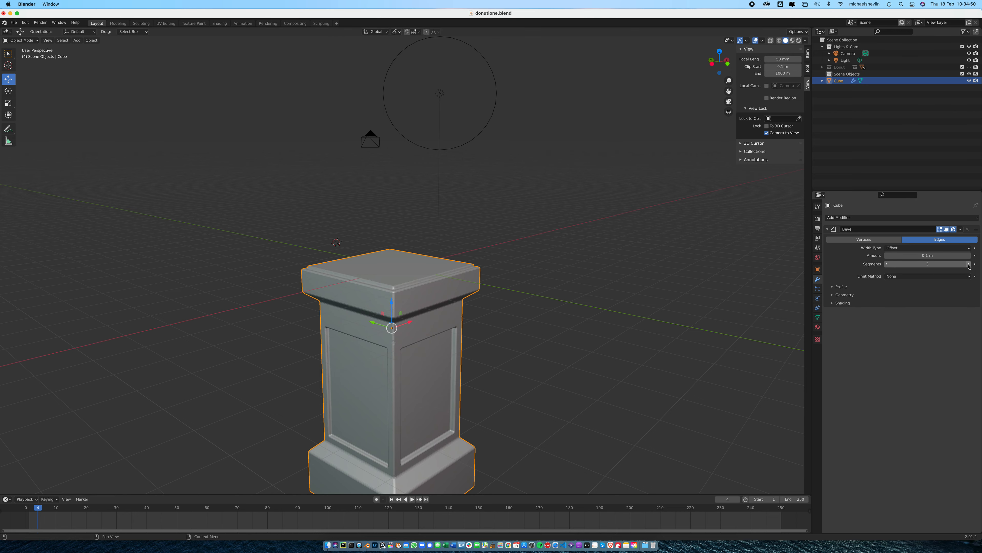
# Reduce the Bevel modifier's amount to 0.07 m and reopen the pedestal mesh for editing.
pyautogui.moveTo(620, 333); pyautogui.dragTo(557, 344, button='middle')
pyautogui.scroll(2, 393, 348)
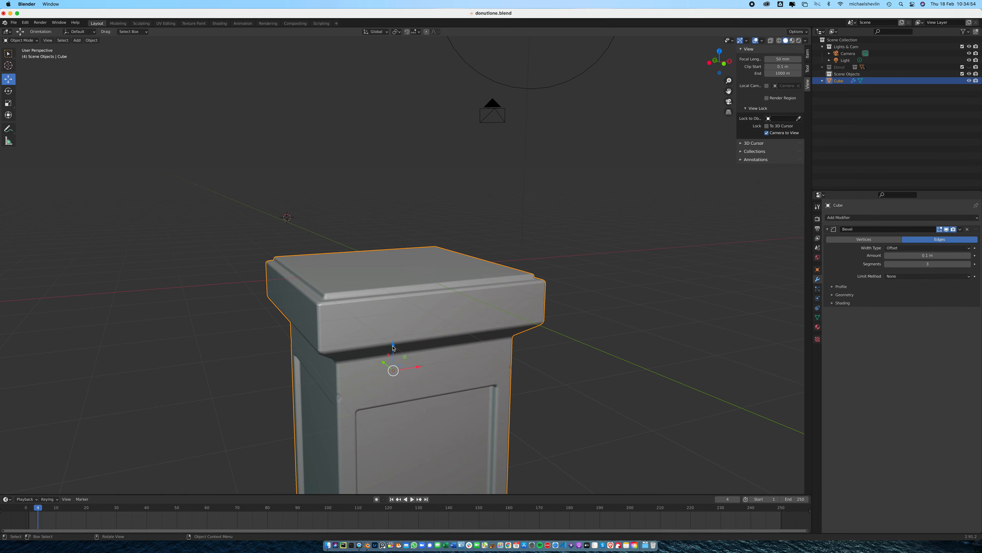
pyautogui.moveTo(390, 355); pyautogui.dragTo(447, 369, button='middle')
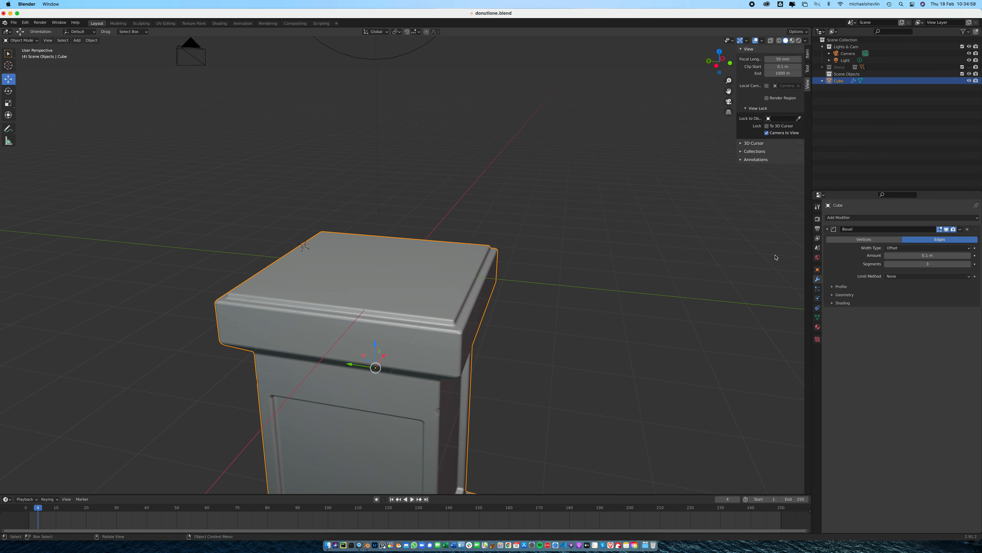
pyautogui.click(886, 256)
pyautogui.click(886, 255)
pyautogui.moveTo(672, 279); pyautogui.dragTo(633, 283, button='middle')
pyautogui.press('Tab')
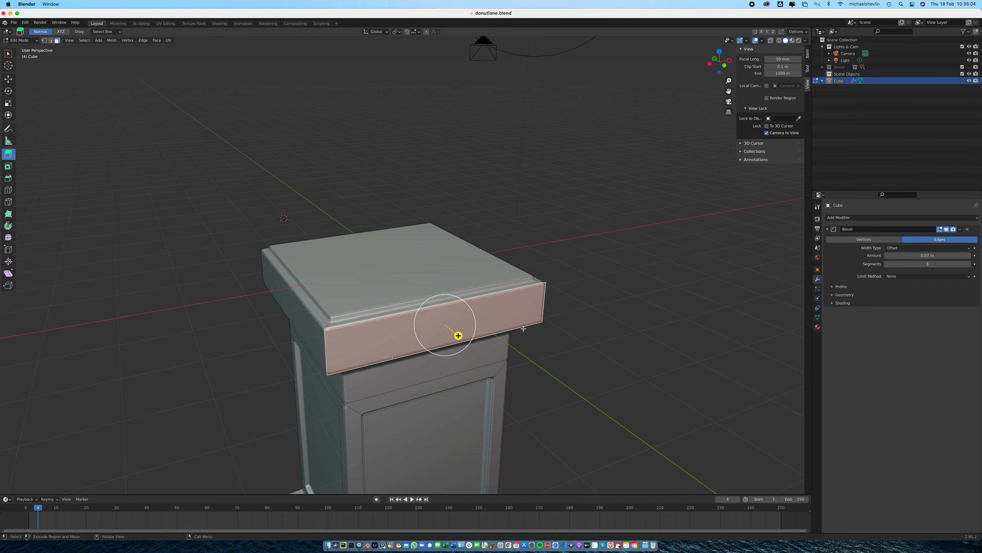
# Return to object mode and apply smooth shading to the pedestal.
pyautogui.press('Tab')
pyautogui.rightClick(521, 312)
pyautogui.click(518, 313)
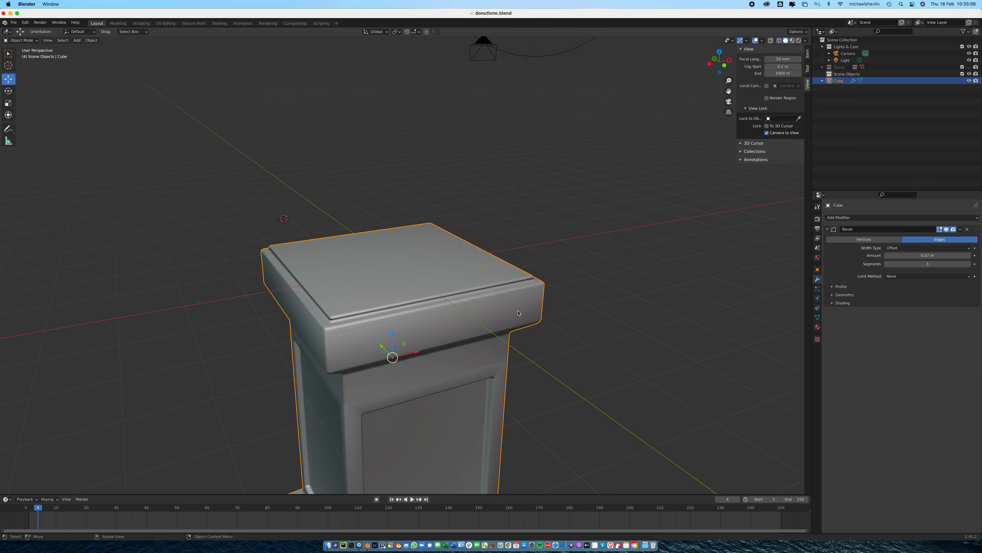
pyautogui.scroll(-3, 518, 312)
pyautogui.keyDown('alt'); pyautogui.moveTo(517, 316); pyautogui.dragTo(495, 309); pyautogui.keyUp('alt')
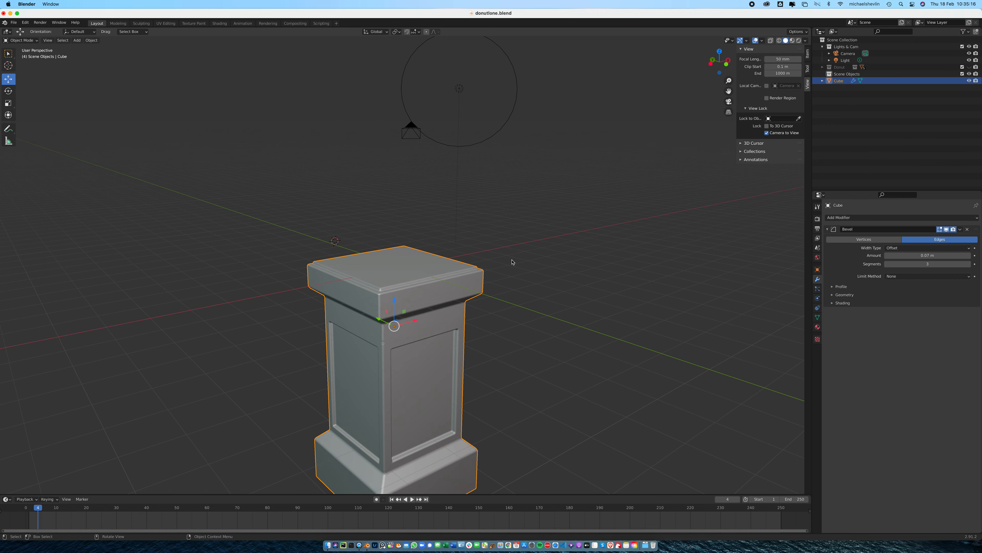
pyautogui.scroll(-5, 509, 254)
pyautogui.keyDown('alt'); pyautogui.moveTo(491, 267); pyautogui.dragTo(541, 254); pyautogui.keyUp('alt')
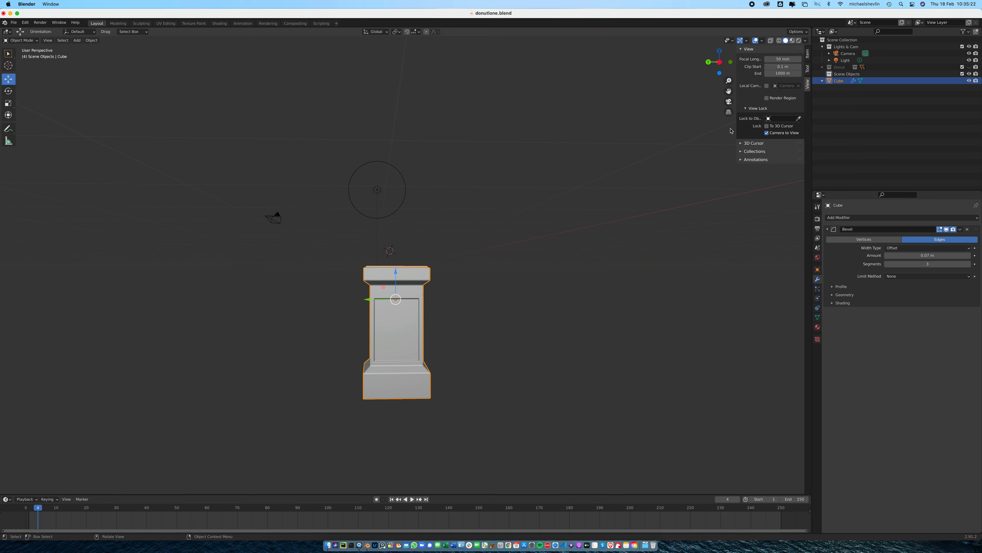
# In an orthographic side view, raise the pedestal about 8.65 m along Z so its base meets the ground level.
pyautogui.click(720, 62)
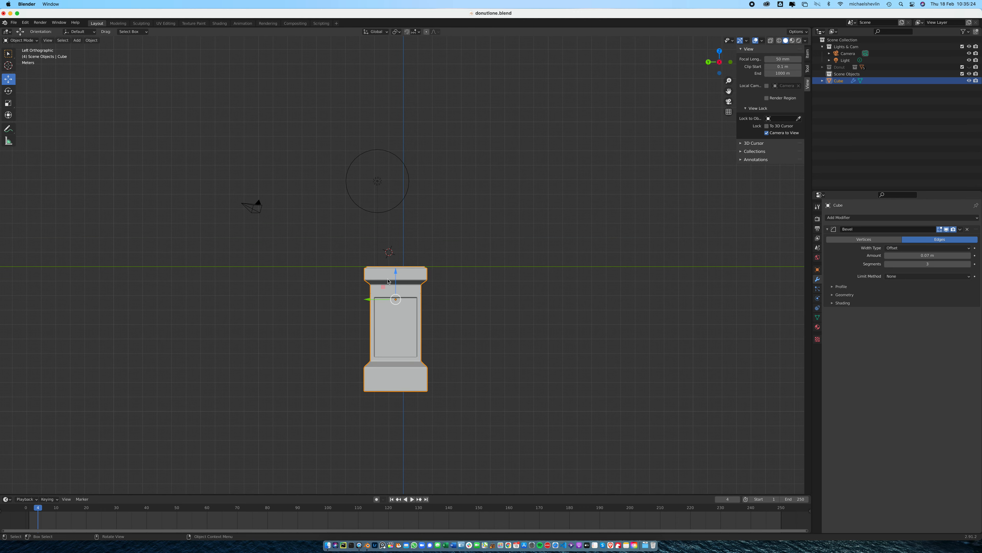
pyautogui.moveTo(395, 274); pyautogui.dragTo(406, 147)
pyautogui.moveTo(489, 221); pyautogui.dragTo(445, 245, button='middle')
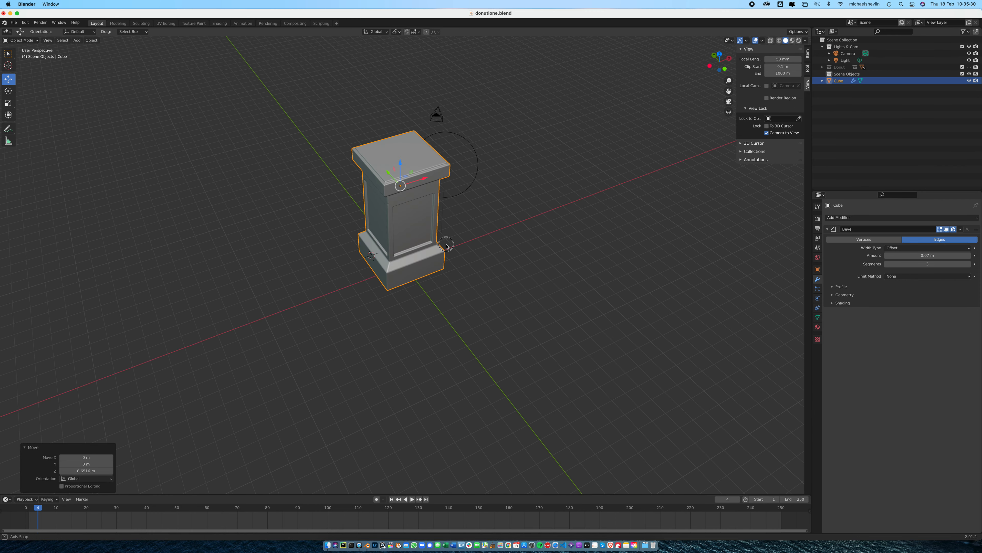
# Unhide the Donut collection and display the scene in wireframe.
pyautogui.click(839, 68)
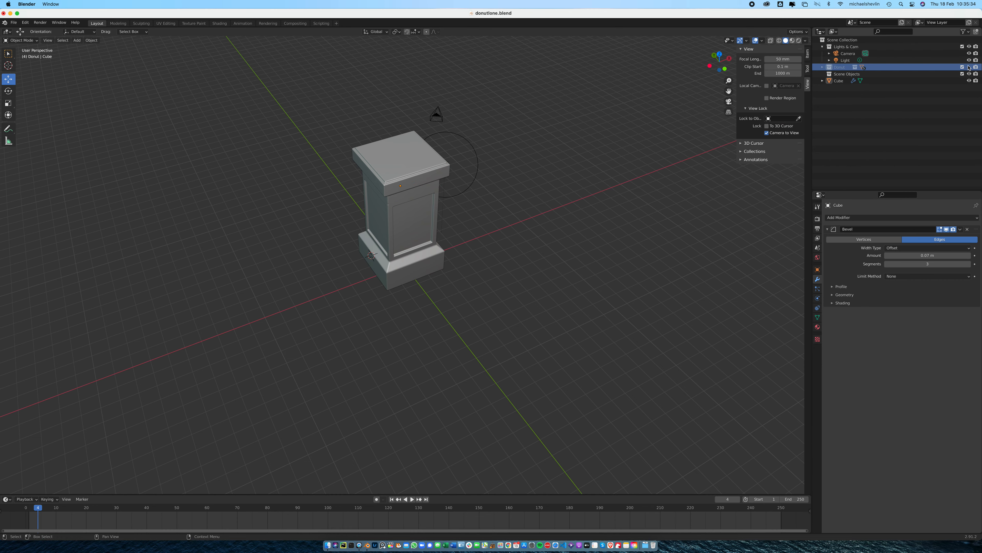
pyautogui.moveTo(624, 182); pyautogui.dragTo(711, 113, button='middle')
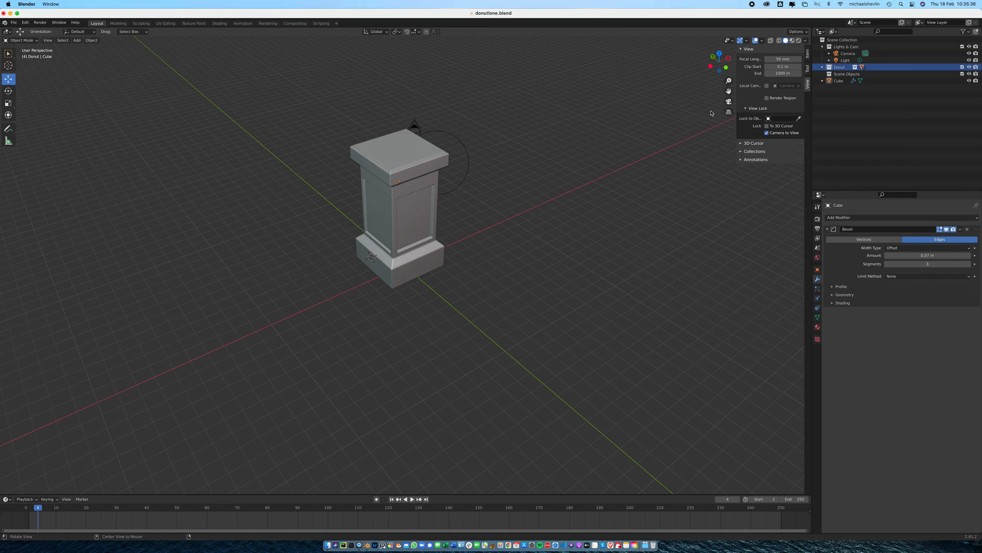
pyautogui.click(779, 41)
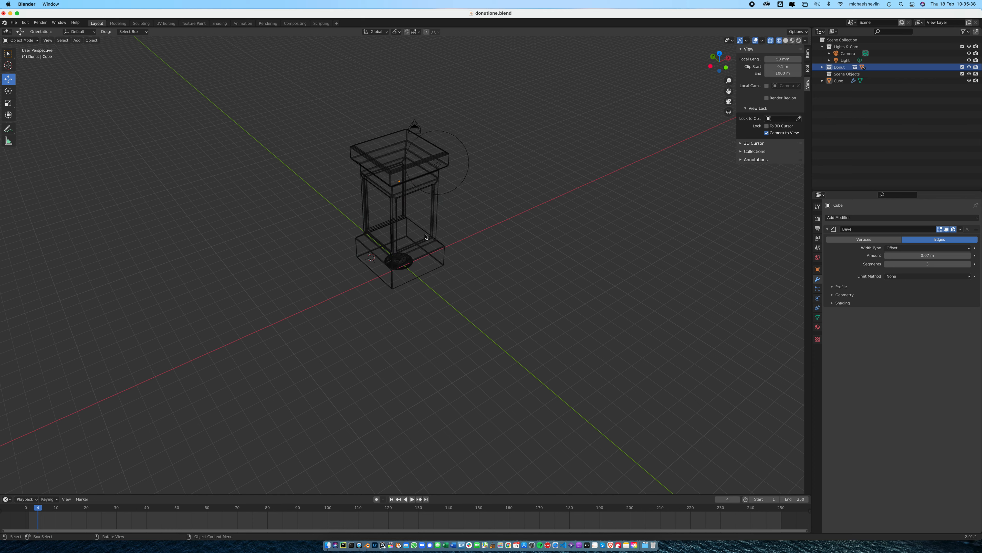
# Raise the plate with its donut about 8.73 m along Z onto the pedestal's top, and restore solid shading.
pyautogui.click(406, 265)
pyautogui.click(410, 265)
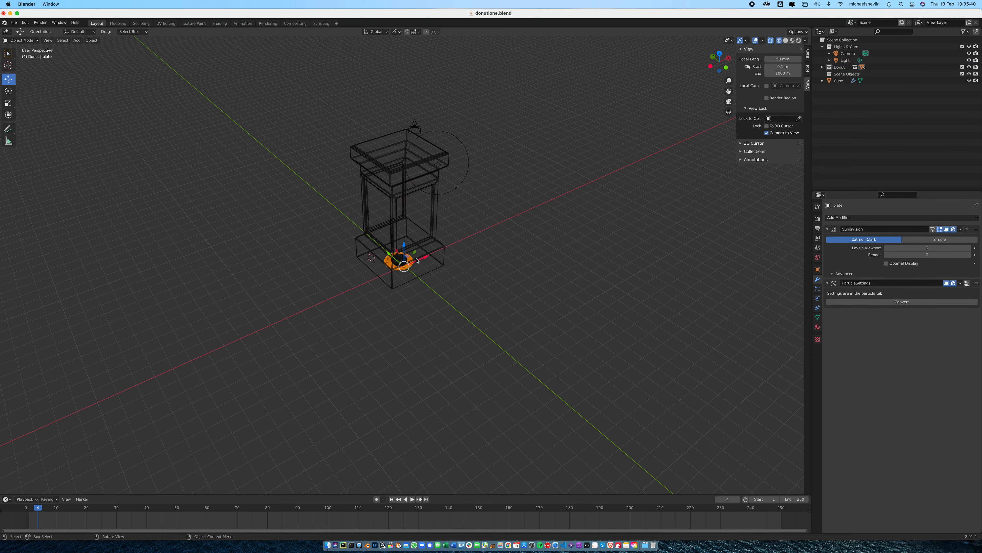
pyautogui.moveTo(404, 242); pyautogui.dragTo(414, 129)
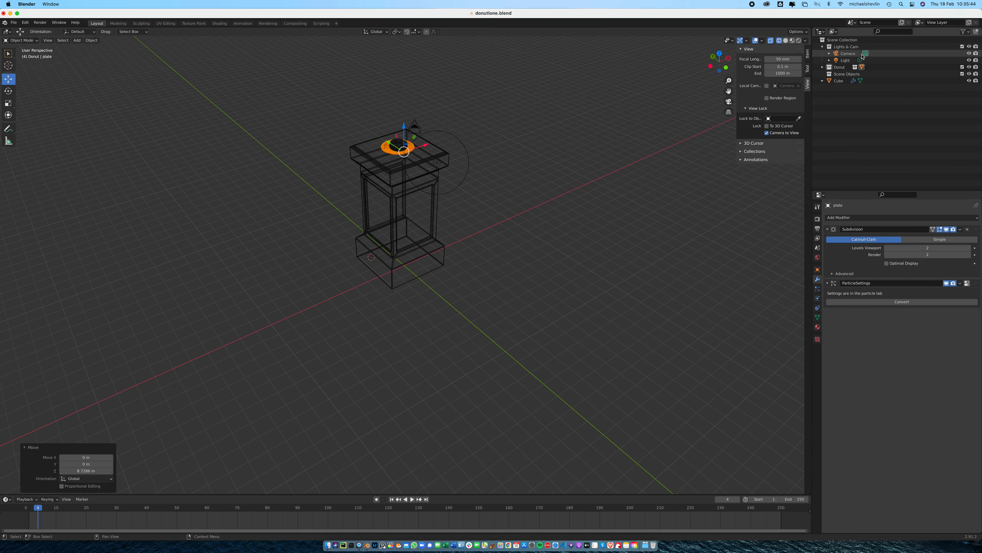
pyautogui.click(784, 41)
pyautogui.moveTo(546, 158)
pyautogui.mouseDown(button='middle')
pyautogui.moveTo(413, 152)
pyautogui.moveTo(442, 148)
pyautogui.mouseUp(button='middle')
pyautogui.scroll(5, 413, 152)
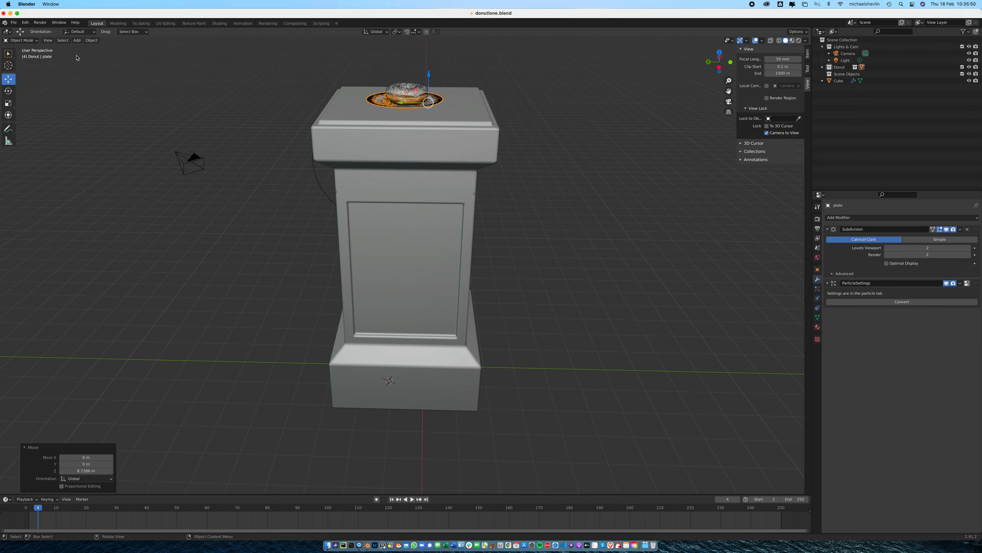
# Add the Frame Selected command to Quick Favorites and use it to frame the plate.
pyautogui.click(91, 41)
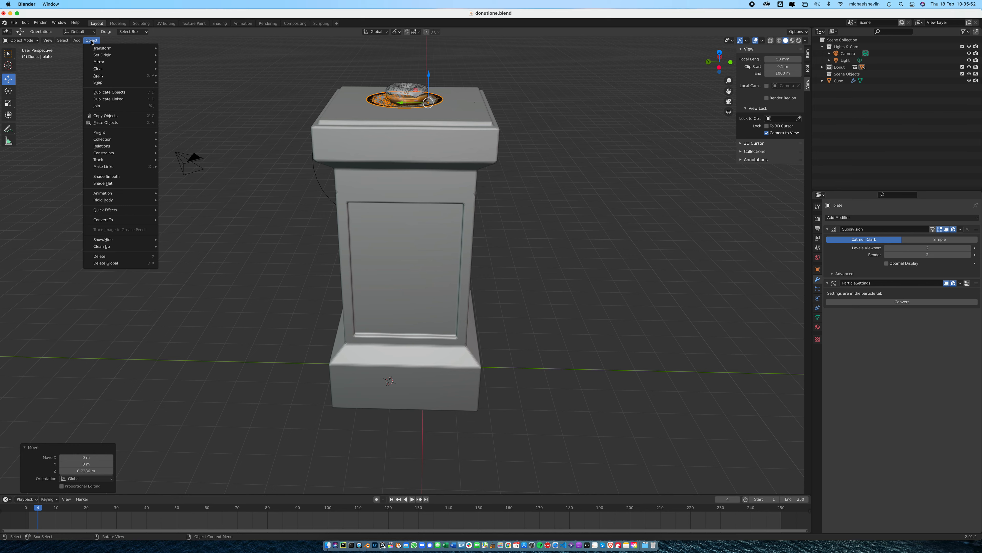
pyautogui.moveTo(47, 41)
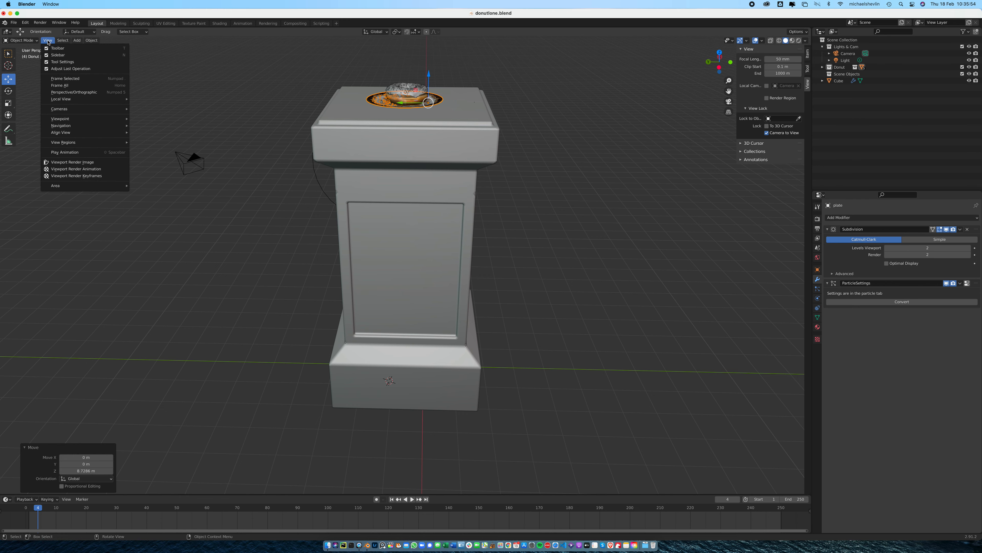
pyautogui.rightClick(71, 79)
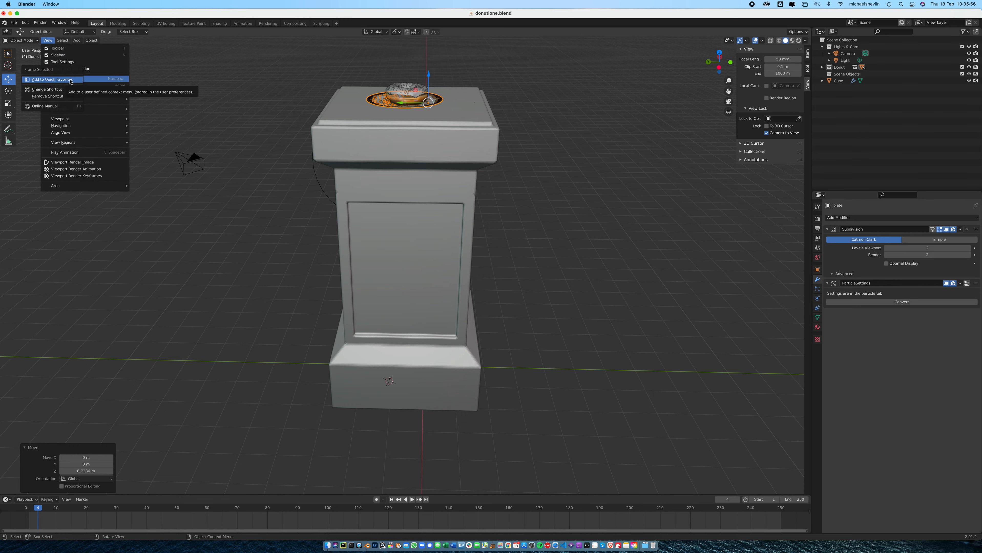
pyautogui.click(70, 80)
pyautogui.press('q')
pyautogui.click(360, 86)
# Nudge the plate up about 0.005 m along Z so it rests on the pedestal's top surface.
pyautogui.moveTo(488, 215); pyautogui.dragTo(494, 195, button='middle')
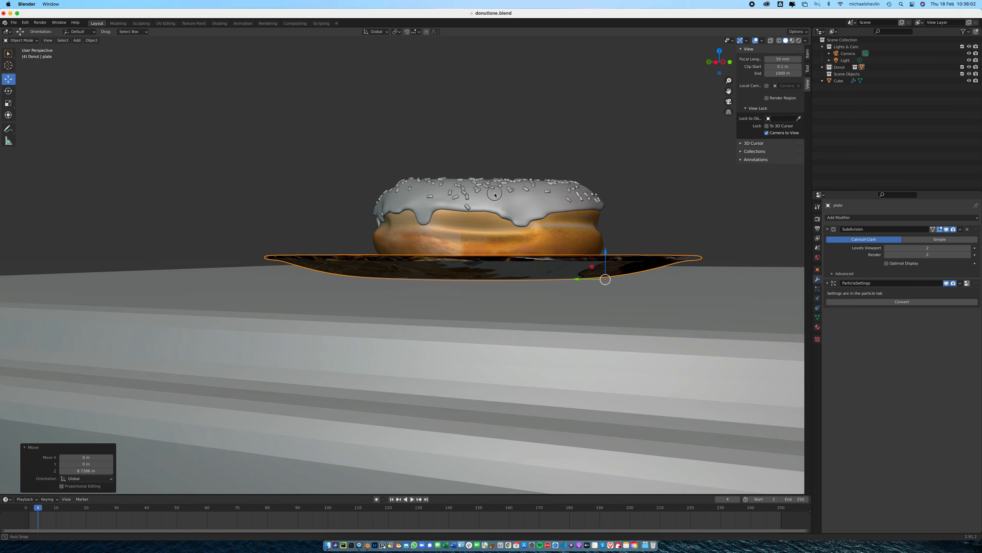
pyautogui.moveTo(607, 252); pyautogui.dragTo(608, 251)
pyautogui.moveTo(607, 252); pyautogui.dragTo(628, 303, button='middle')
pyautogui.moveTo(552, 289); pyautogui.dragTo(555, 300, button='middle')
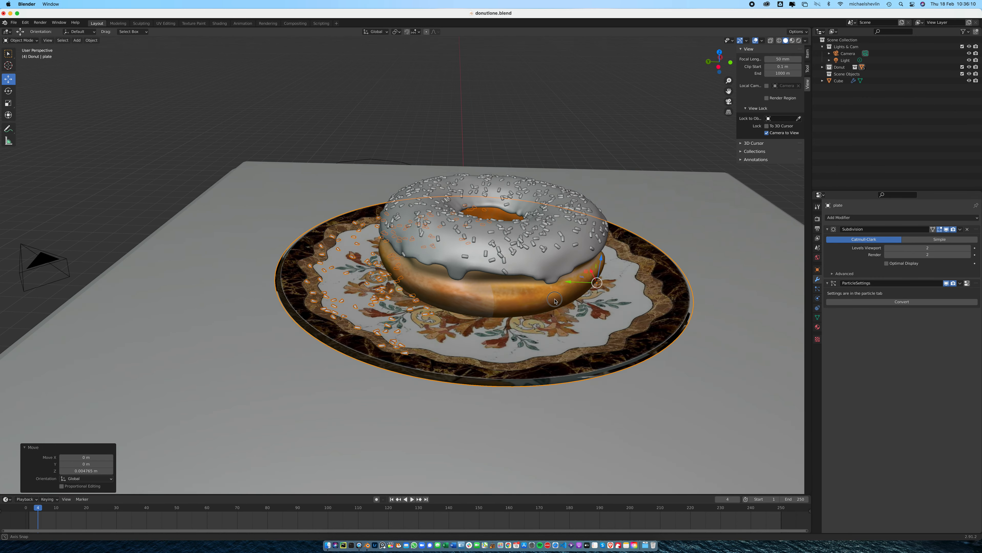
# Select the donut, switch to the Shading workspace with material preview, and frame the donut in the viewport.
pyautogui.click(529, 301)
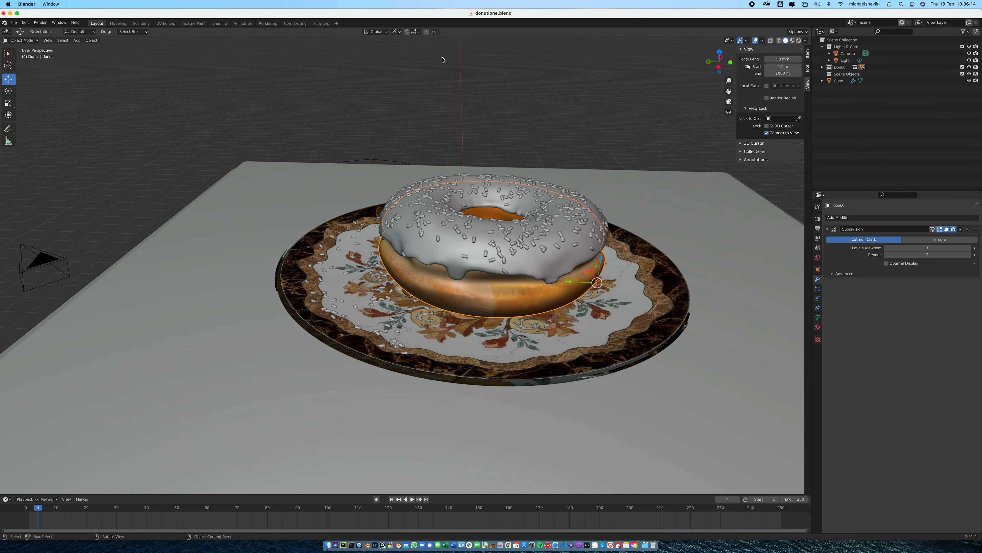
pyautogui.click(219, 23)
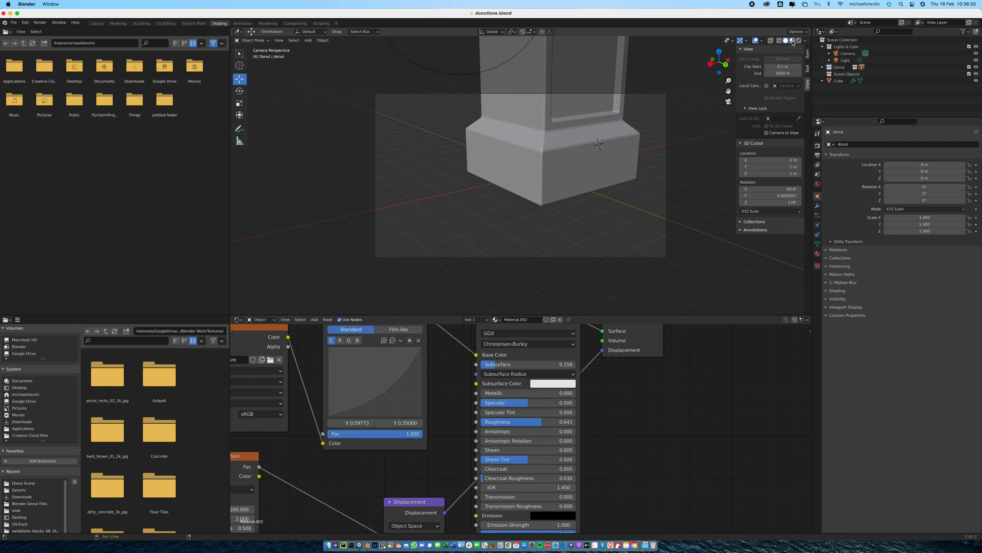
pyautogui.click(791, 41)
pyautogui.press('q')
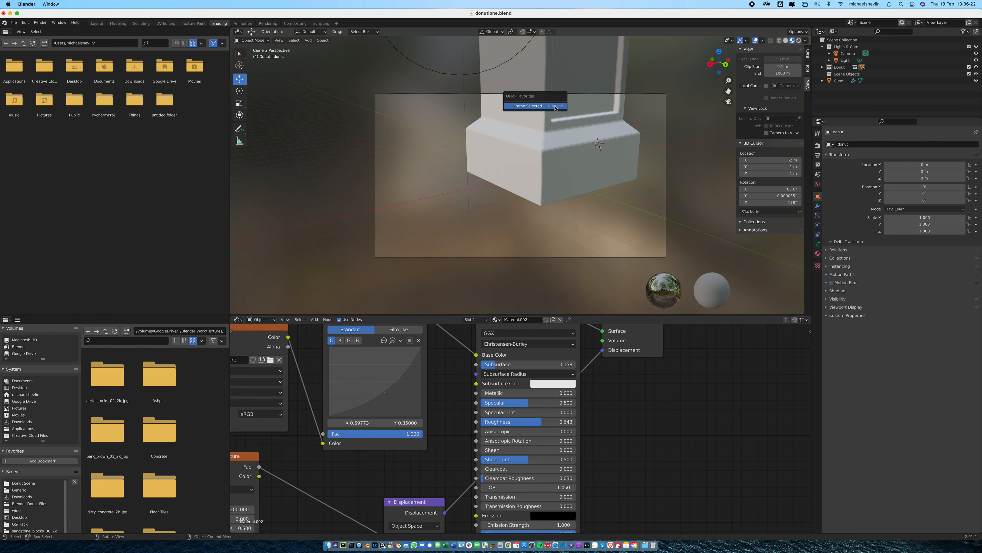
pyautogui.click(532, 106)
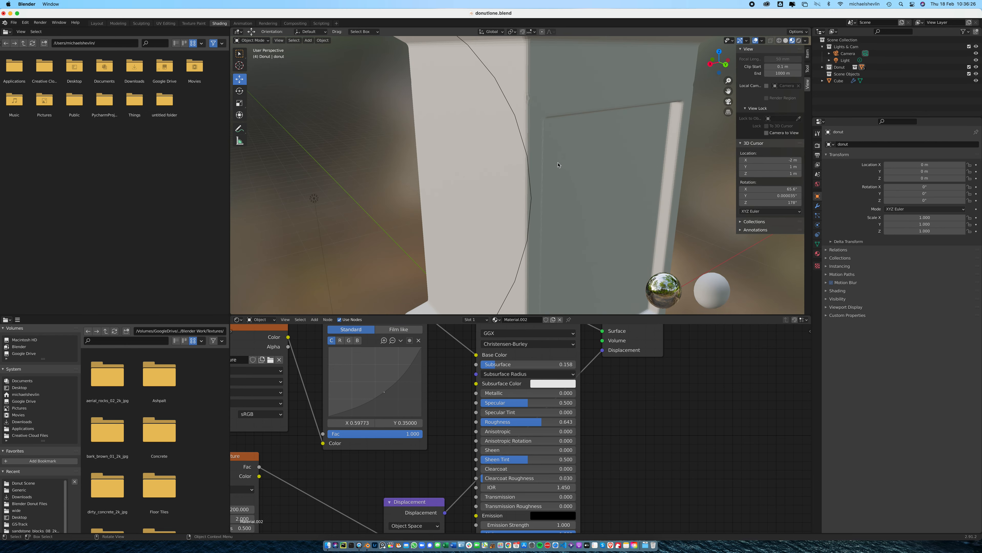
pyautogui.scroll(5, 538, 216)
pyautogui.moveTo(542, 213); pyautogui.dragTo(584, 204, button='middle')
pyautogui.scroll(-8, 542, 207)
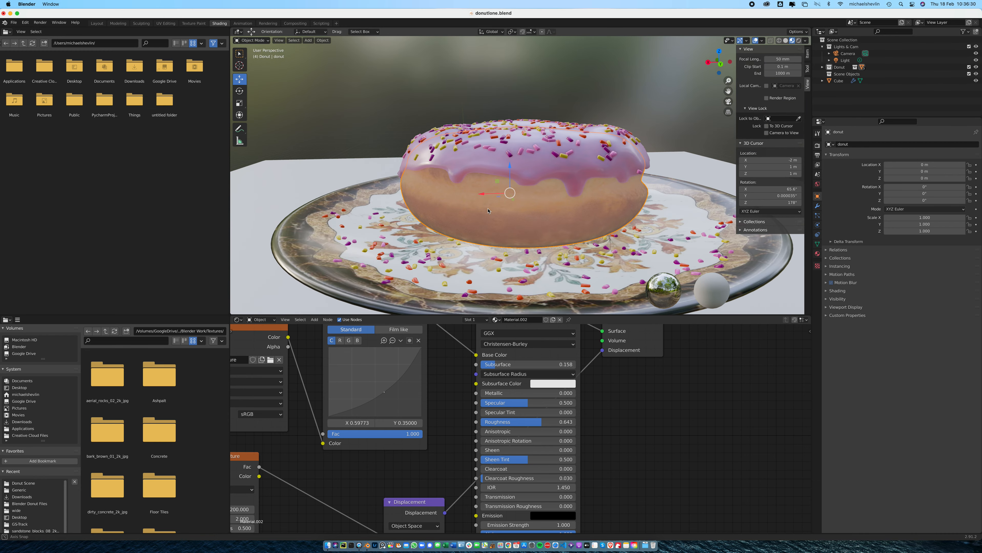
# Select the pedestal and hide the Donut collection.
pyautogui.scroll(-3, 488, 210)
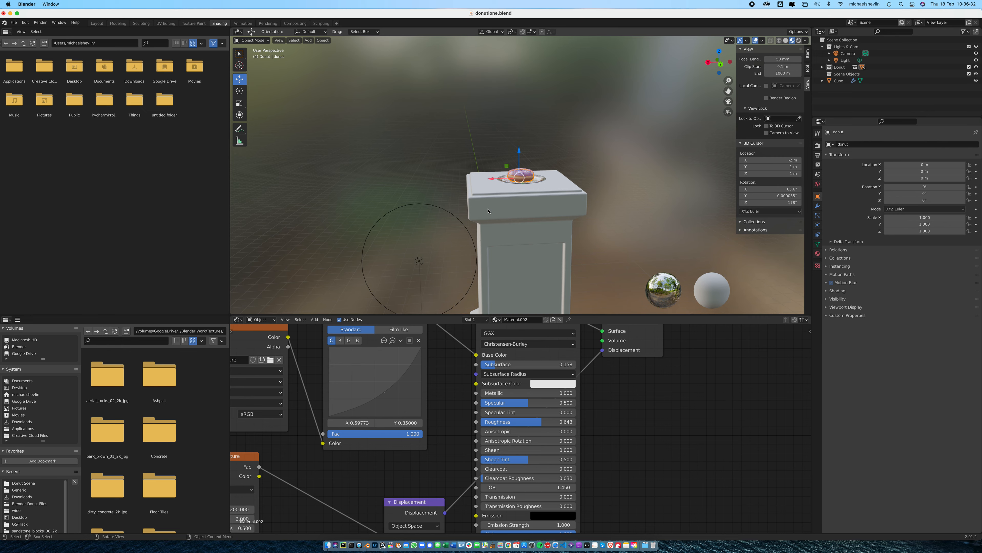
pyautogui.moveTo(494, 210); pyautogui.dragTo(544, 205, button='middle')
pyautogui.scroll(-4, 543, 207)
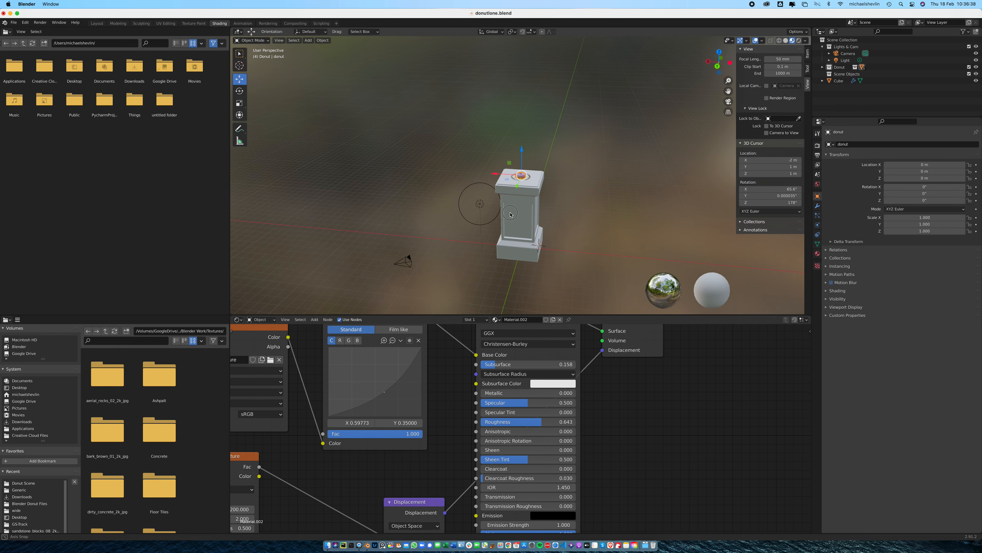
pyautogui.scroll(3, 529, 214)
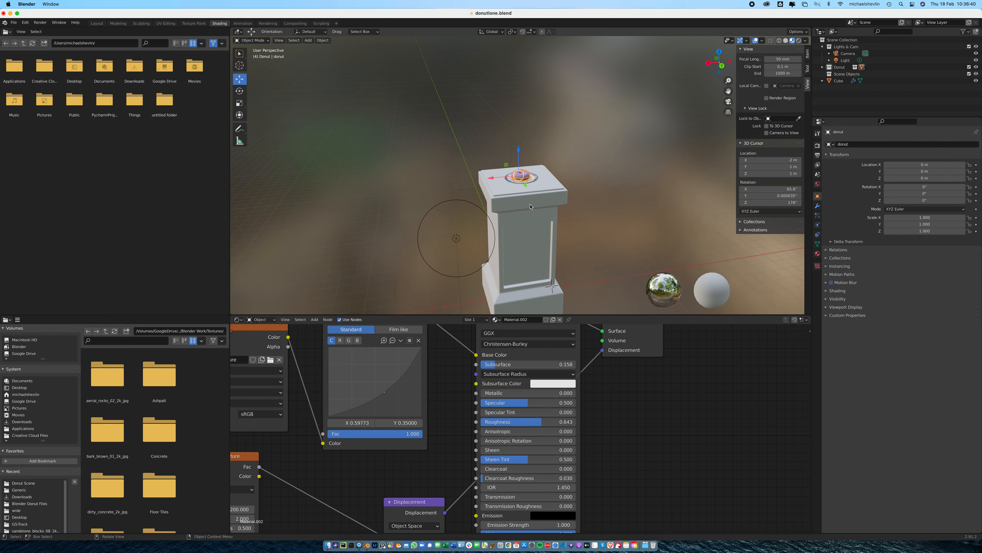
pyautogui.scroll(2, 530, 207)
pyautogui.click(531, 213)
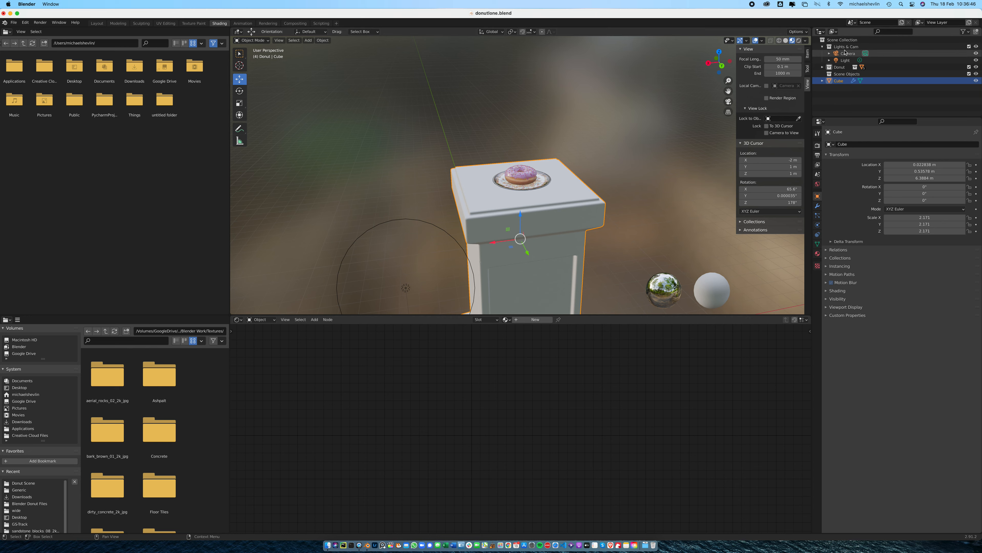
pyautogui.click(975, 67)
pyautogui.keyDown('shift'); pyautogui.moveTo(583, 223); pyautogui.dragTo(569, 161, button='middle'); pyautogui.keyUp('shift')
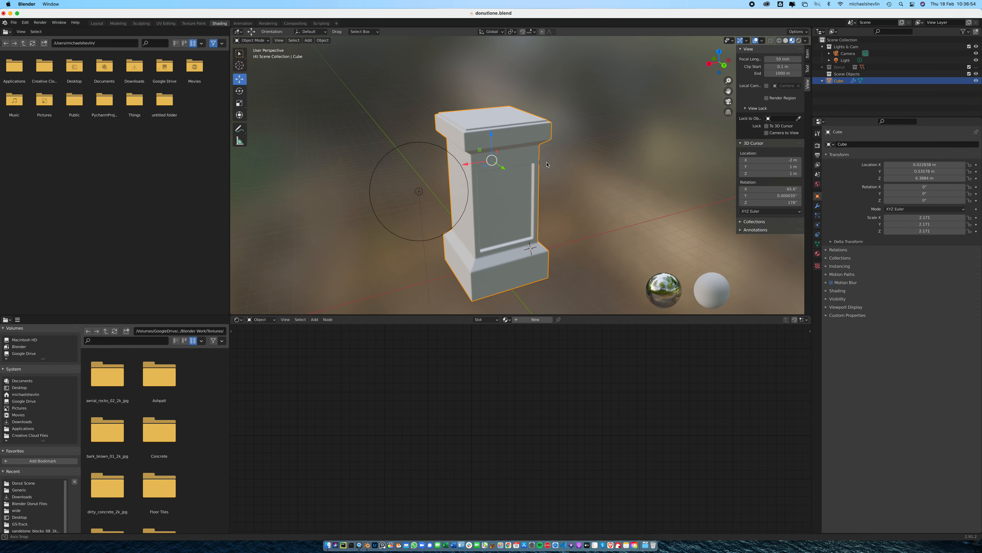
# Create a new material for the pedestal and open the Concrete texture folder.
pyautogui.click(533, 320)
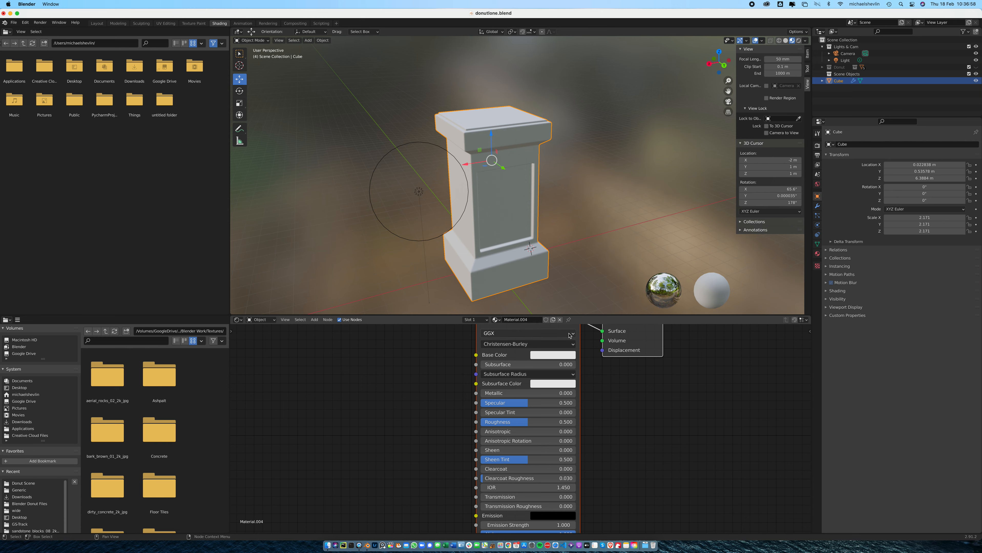
pyautogui.click(569, 336)
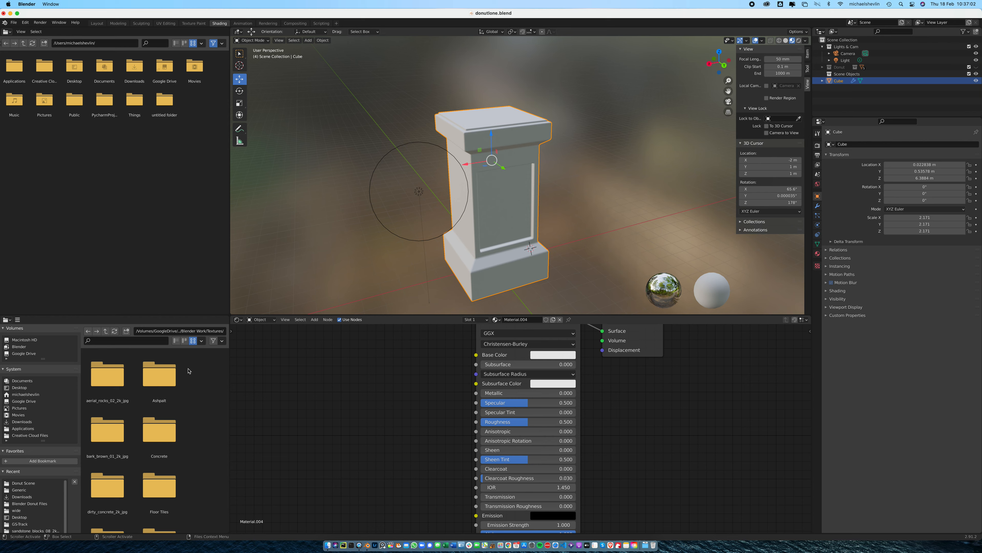
pyautogui.doubleClick(174, 433)
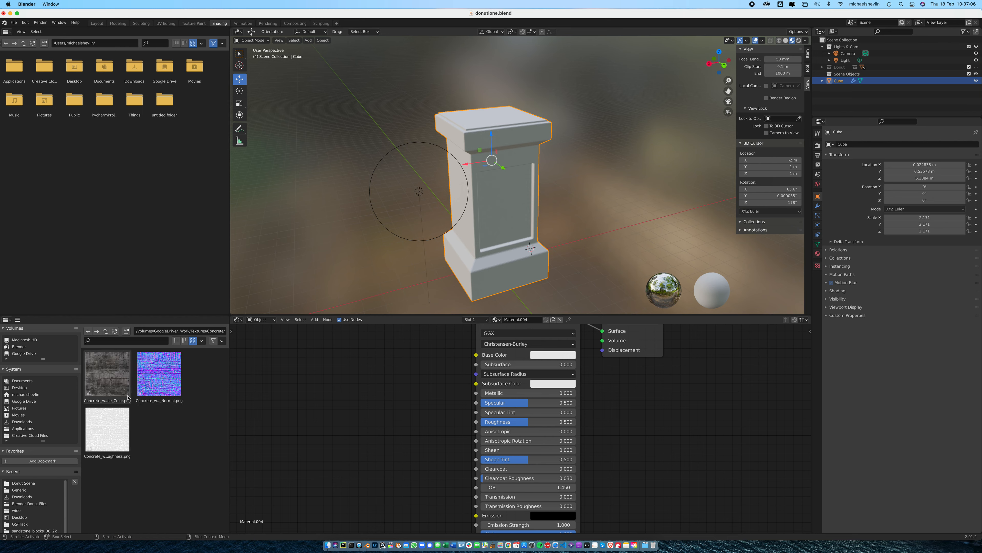
# Add the concrete base color, normal and roughness images as texture nodes, and connect the base color image to the shader's Base Color.
pyautogui.moveTo(107, 381); pyautogui.dragTo(310, 370)
pyautogui.moveTo(150, 374); pyautogui.dragTo(277, 463)
pyautogui.moveTo(107, 430); pyautogui.dragTo(262, 409)
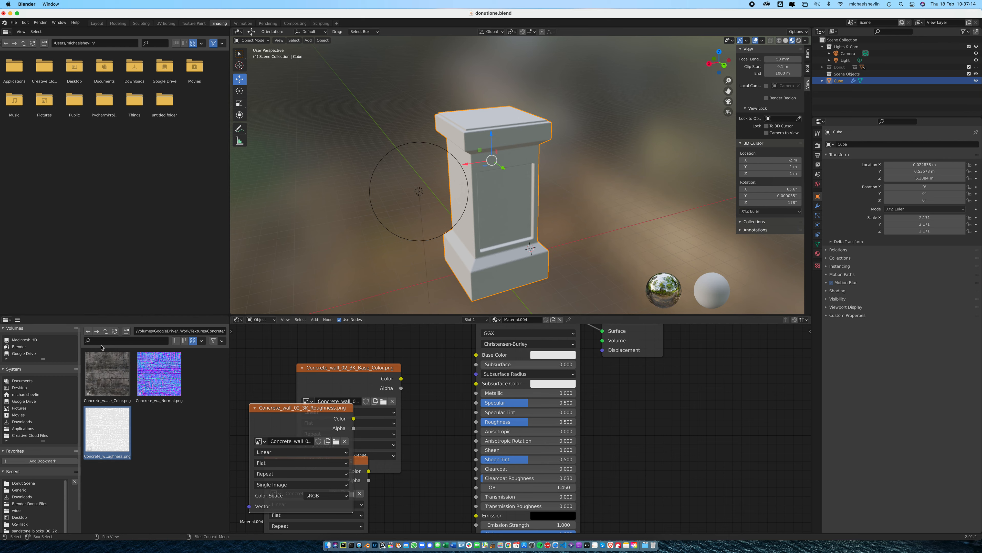
pyautogui.moveTo(365, 371); pyautogui.dragTo(348, 353)
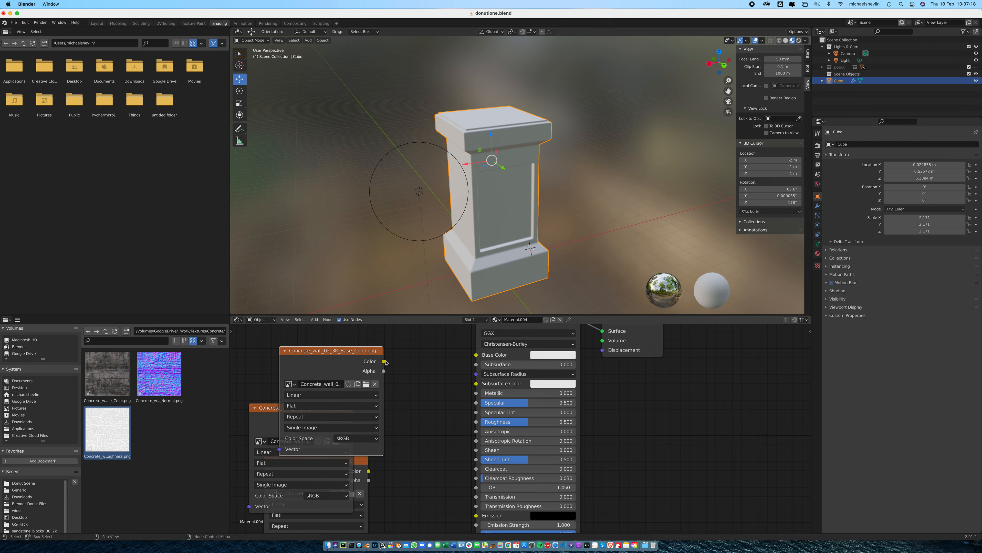
pyautogui.moveTo(384, 361); pyautogui.dragTo(480, 357)
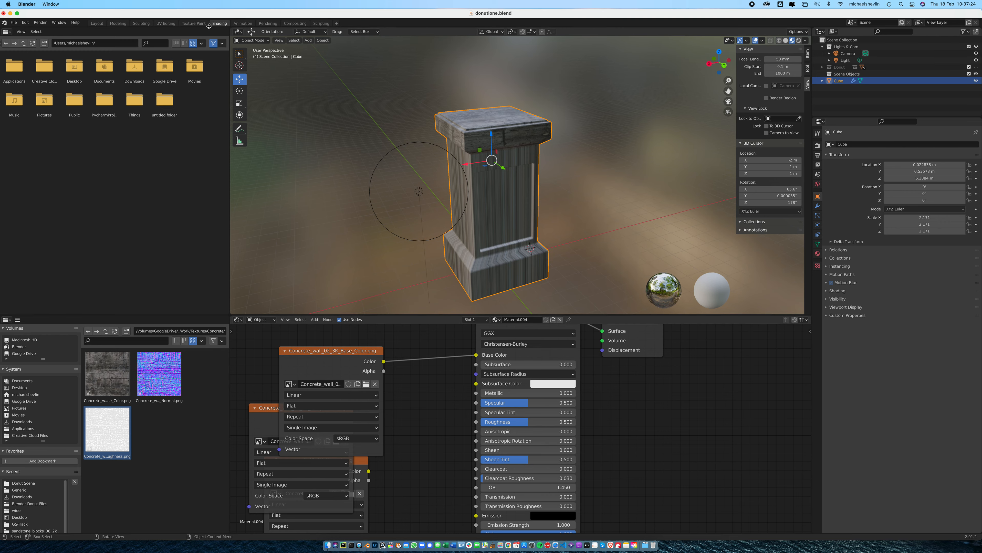
# Switch to the UV Editing workspace and select the pedestal's entire mesh.
pyautogui.click(164, 24)
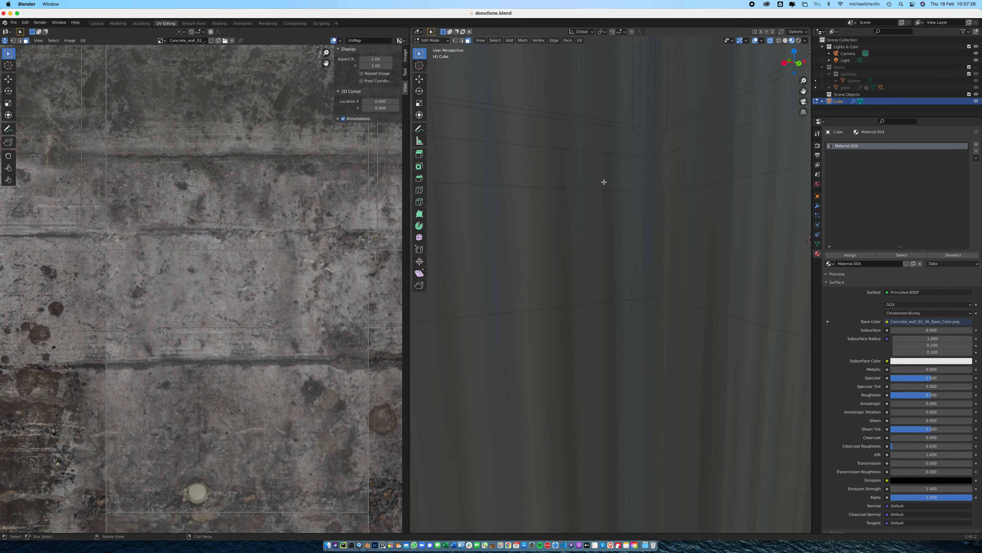
pyautogui.scroll(-10, 604, 182)
pyautogui.press('a')
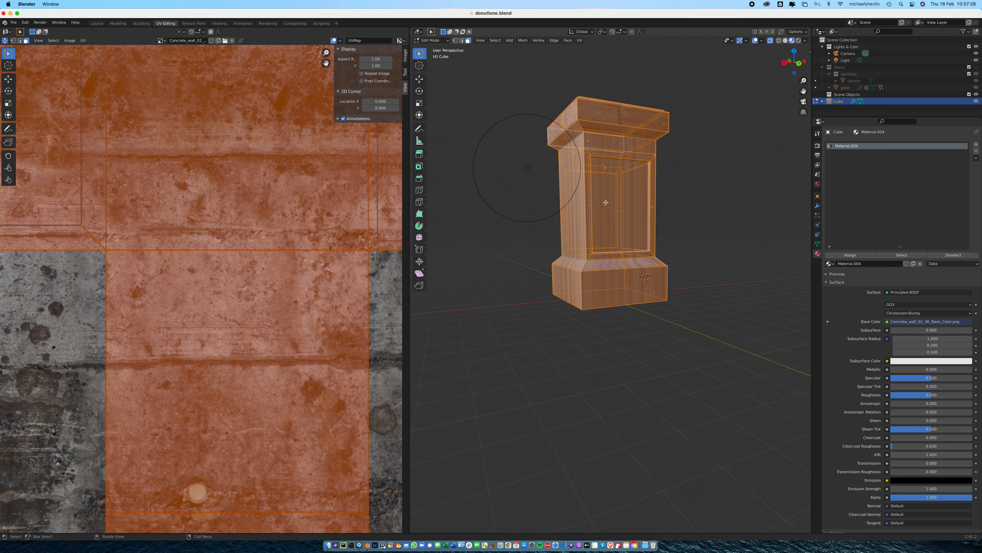
pyautogui.scroll(-6, 605, 202)
# Try a standard Unwrap on all of the pedestal's faces.
pyautogui.click(579, 41)
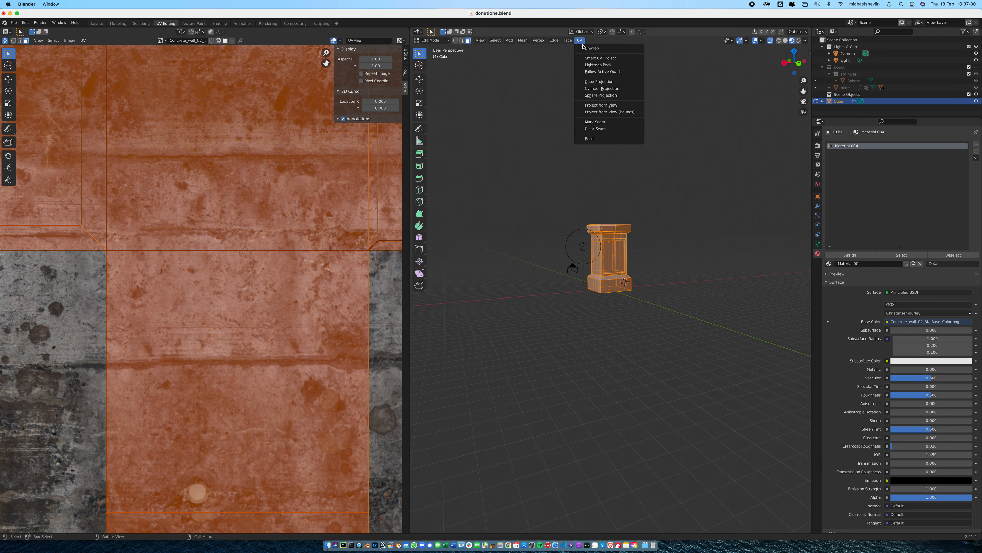
pyautogui.click(585, 45)
pyautogui.scroll(-5, 240, 264)
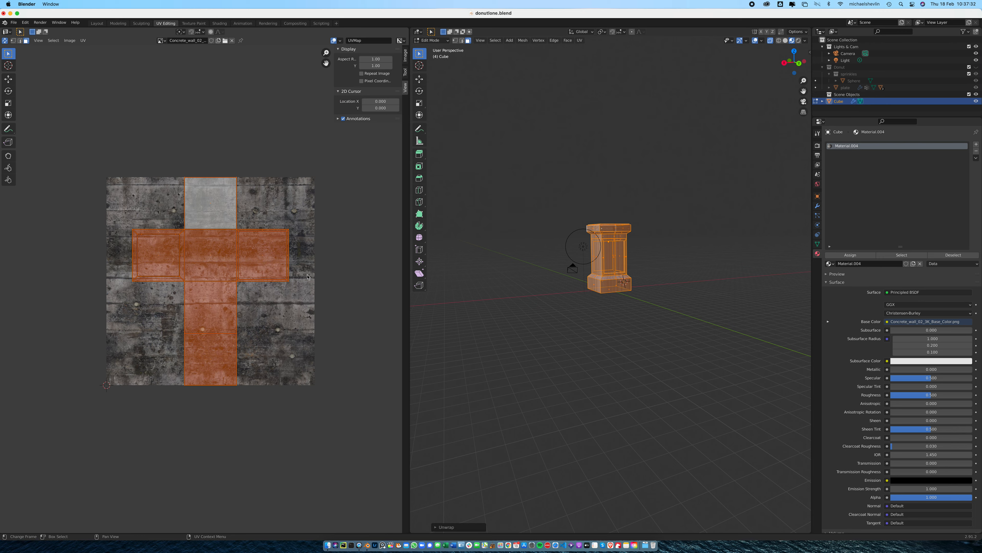
pyautogui.scroll(5, 581, 228)
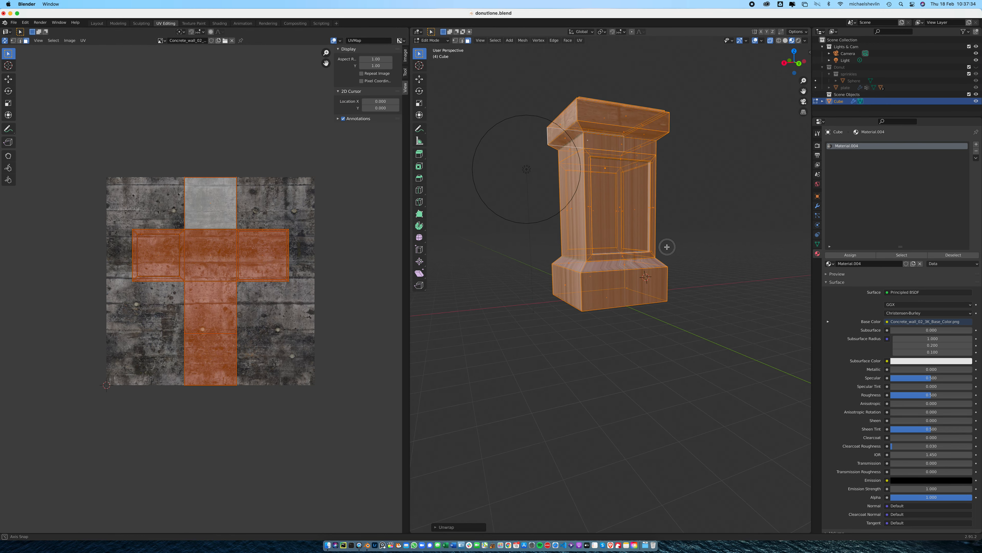
# Map the pedestal's UVs onto the concrete image with Cube Projection.
pyautogui.moveTo(666, 248); pyautogui.dragTo(601, 65, button='middle')
pyautogui.click(580, 40)
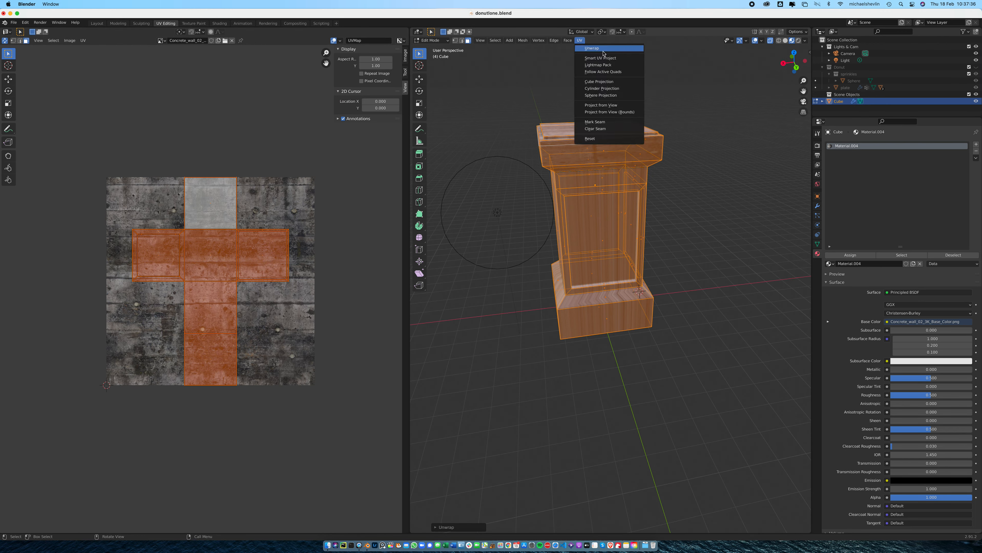
pyautogui.click(610, 82)
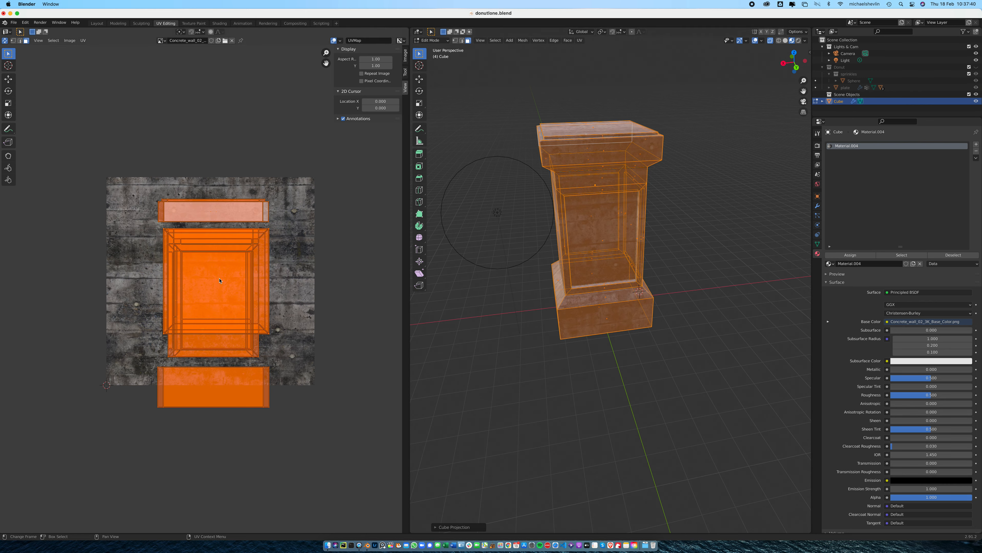
# Scale the UV islands down, move them fully inside the concrete image, and return the pedestal to Object Mode.
pyautogui.press('s')
pyautogui.click(234, 271)
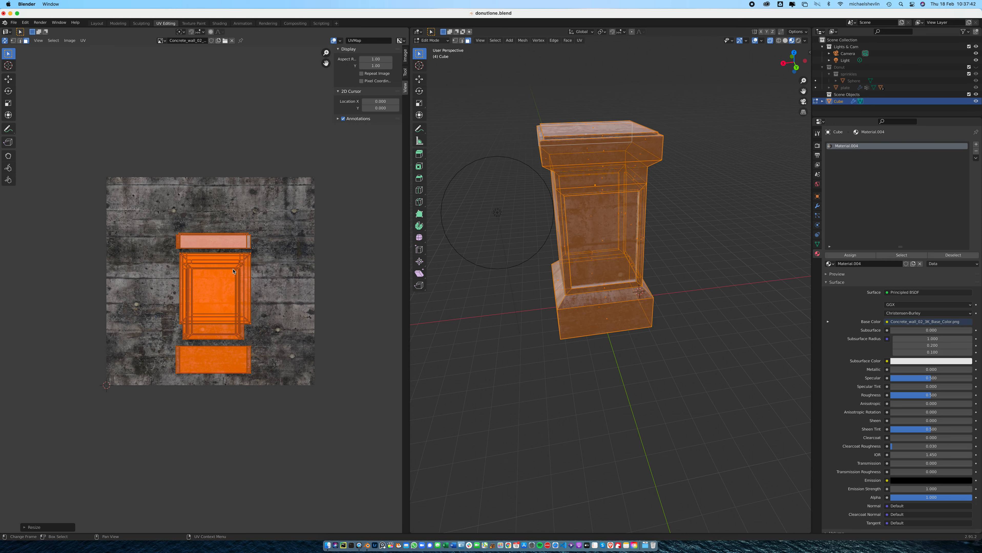
pyautogui.press('g')
pyautogui.click(232, 264)
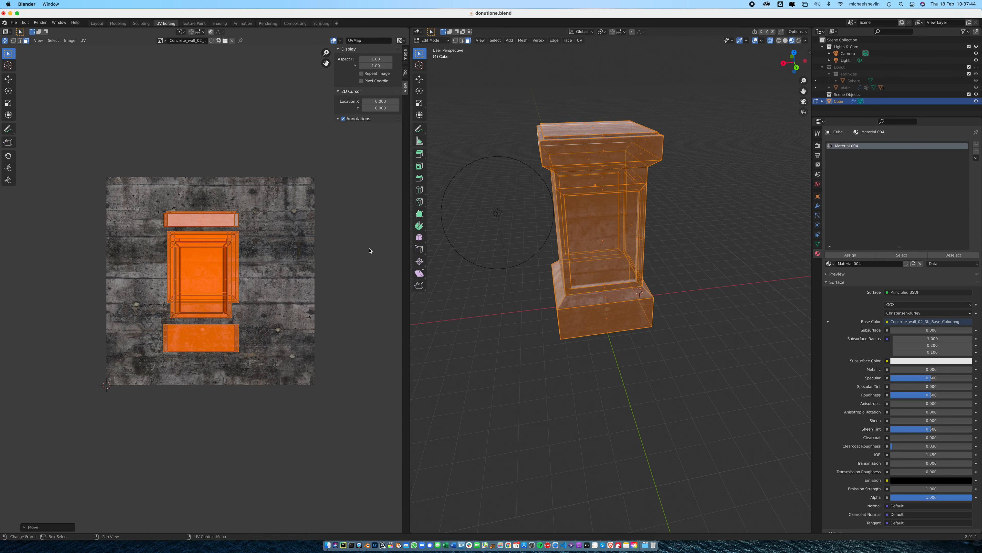
pyautogui.press('Tab')
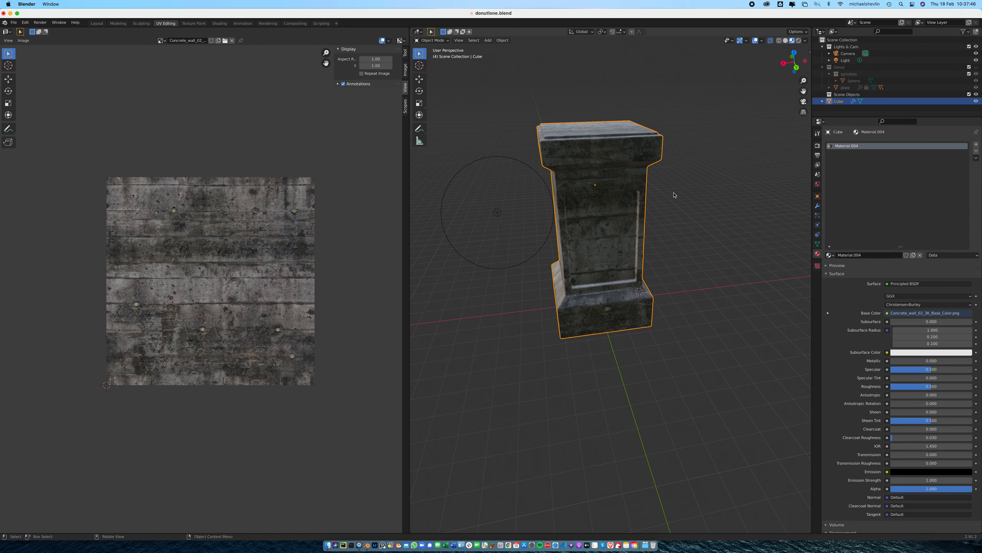
pyautogui.moveTo(672, 195)
pyautogui.keyDown('alt'); pyautogui.mouseDown()
pyautogui.moveTo(710, 190)
pyautogui.moveTo(688, 198)
pyautogui.mouseUp(); pyautogui.keyUp('alt')
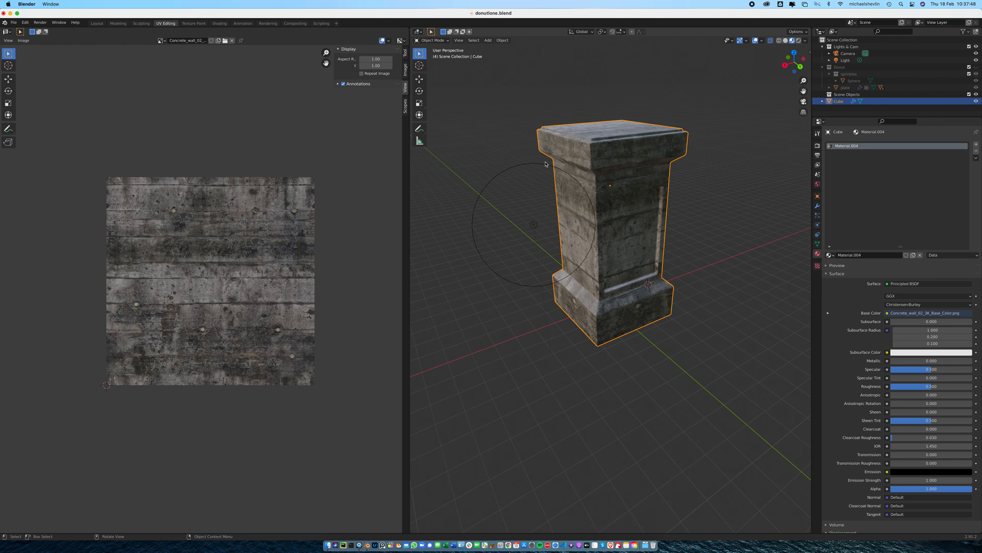
# Return to the Shading workspace, collapse the base color node, and connect the roughness texture's Color to the shader's Roughness.
pyautogui.click(219, 24)
pyautogui.scroll(3, 445, 193)
pyautogui.scroll(-3, 445, 194)
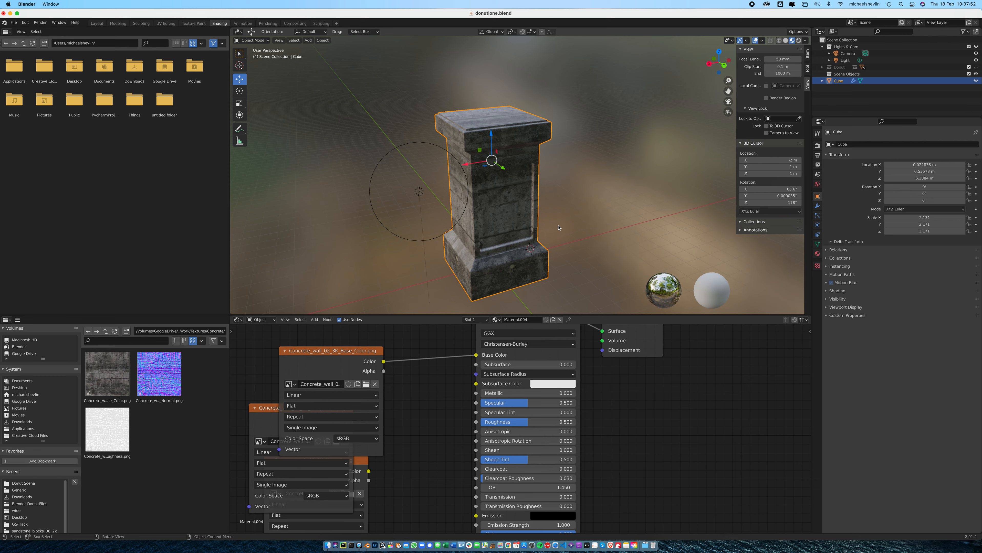
pyautogui.moveTo(340, 357); pyautogui.dragTo(324, 350)
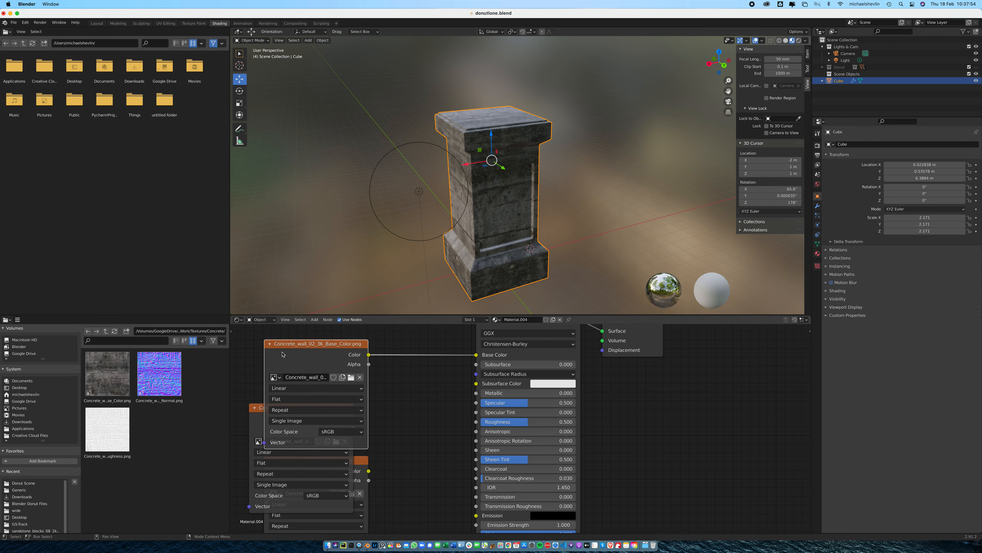
pyautogui.click(270, 343)
pyautogui.moveTo(322, 407); pyautogui.dragTo(476, 421)
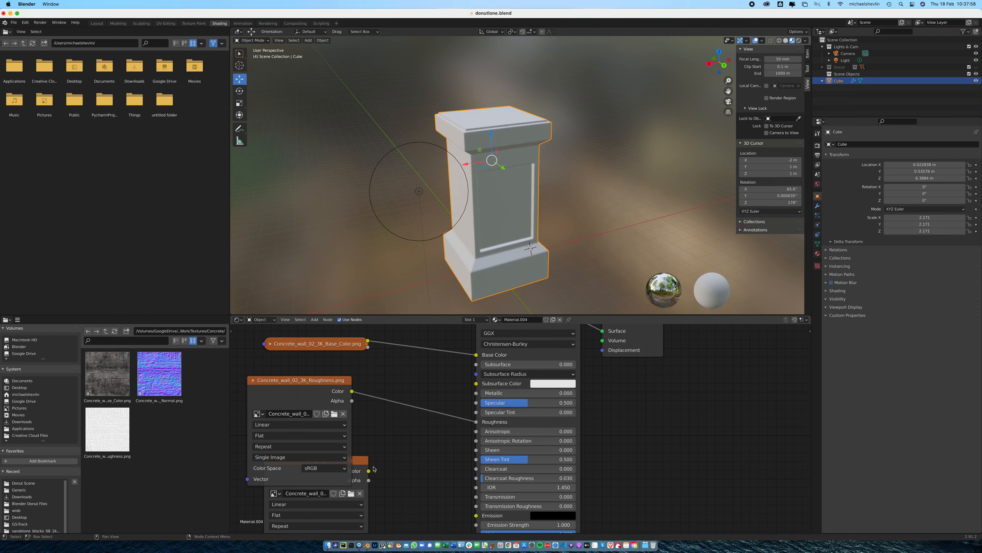
# Set the roughness texture's color space to Non-Color and collapse its node.
pyautogui.click(345, 469)
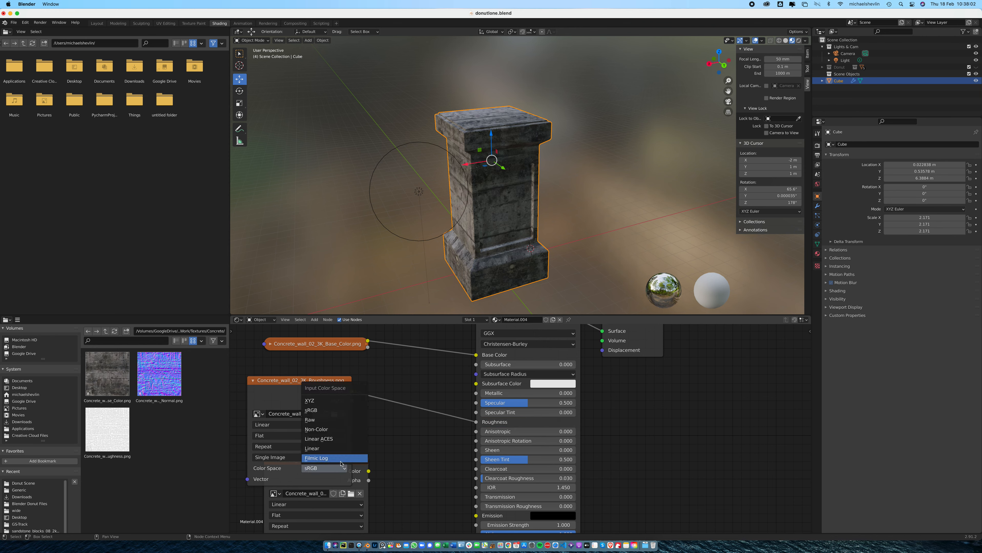
pyautogui.click(332, 430)
pyautogui.moveTo(488, 219); pyautogui.dragTo(531, 208, button='middle')
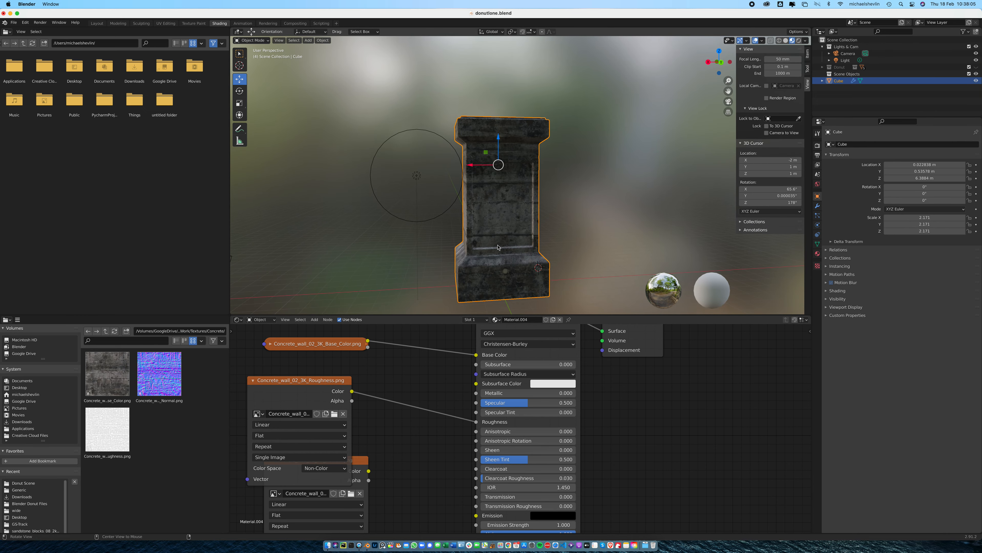
pyautogui.click(251, 381)
# Add a Normal Map node and wire the normal texture's Color through it into the shader's Normal input.
pyautogui.moveTo(324, 470); pyautogui.dragTo(309, 420)
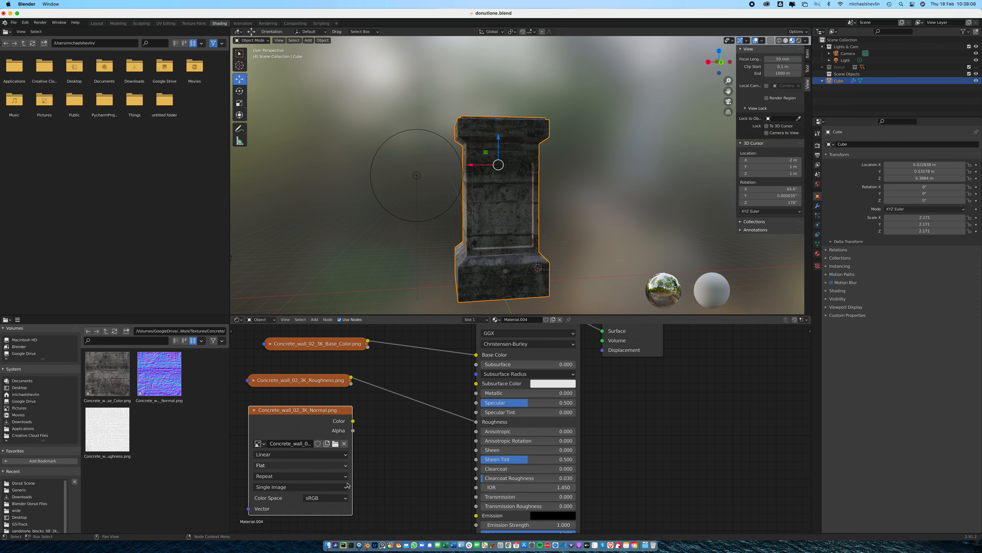
pyautogui.hotkey('shift', 'a')
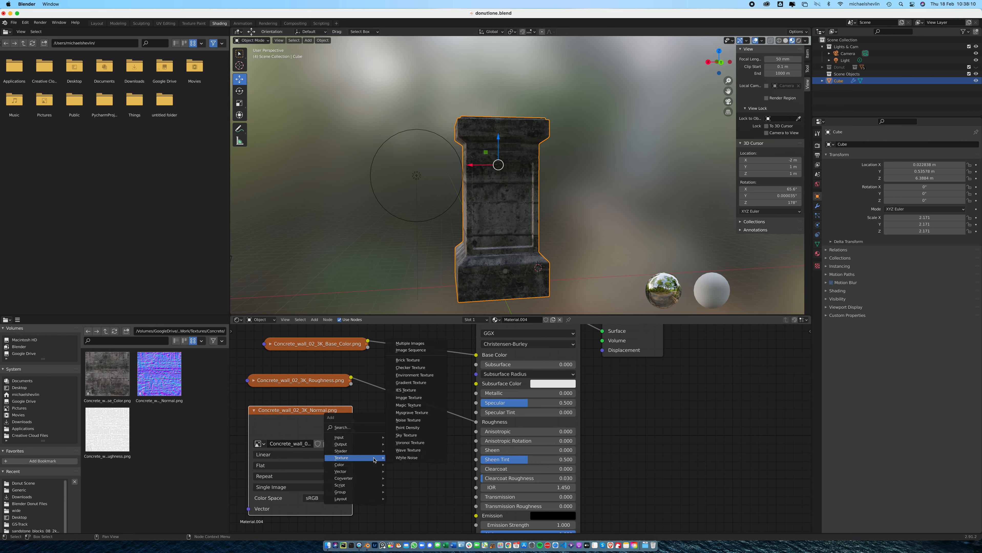
pyautogui.moveTo(354, 471)
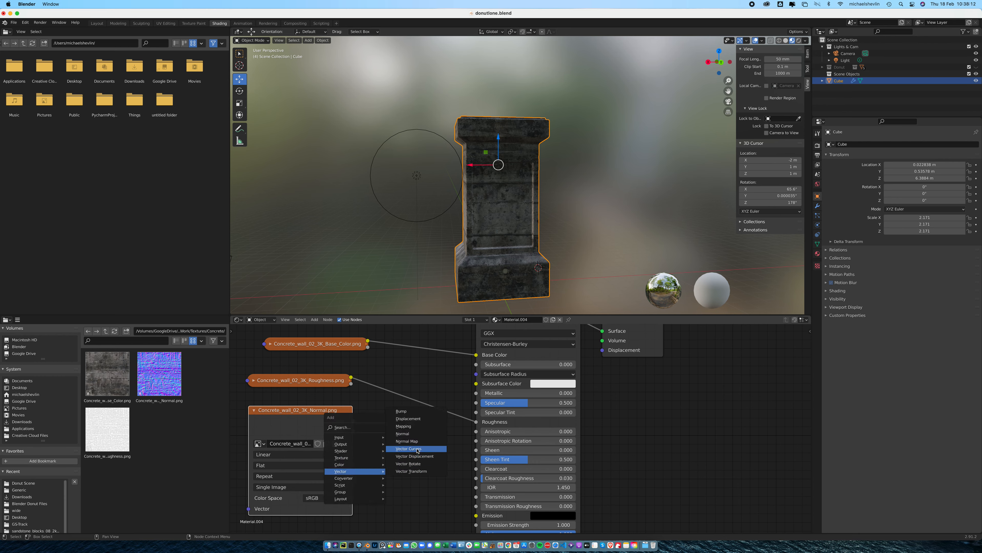
pyautogui.click(406, 441)
pyautogui.click(382, 442)
pyautogui.moveTo(354, 427); pyautogui.dragTo(383, 506)
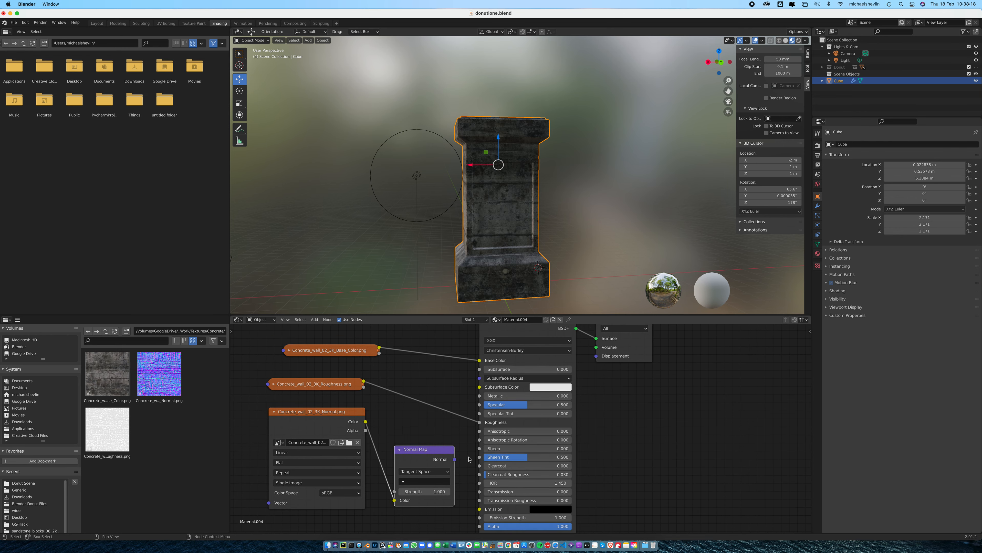
pyautogui.scroll(-1, 469, 459)
pyautogui.moveTo(464, 456); pyautogui.dragTo(486, 521)
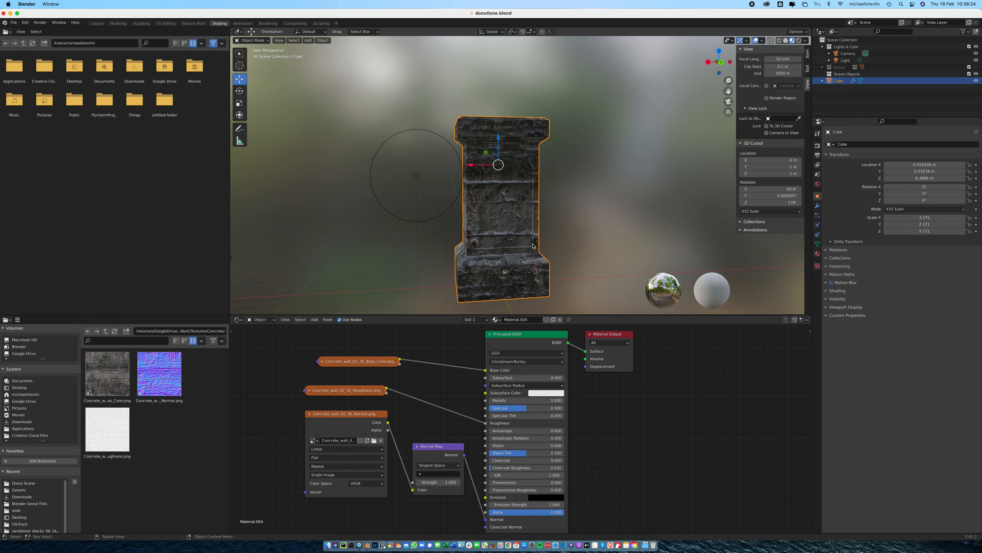
# Set the normal texture's color space to Non-Color.
pyautogui.moveTo(544, 214); pyautogui.dragTo(557, 222, button='middle')
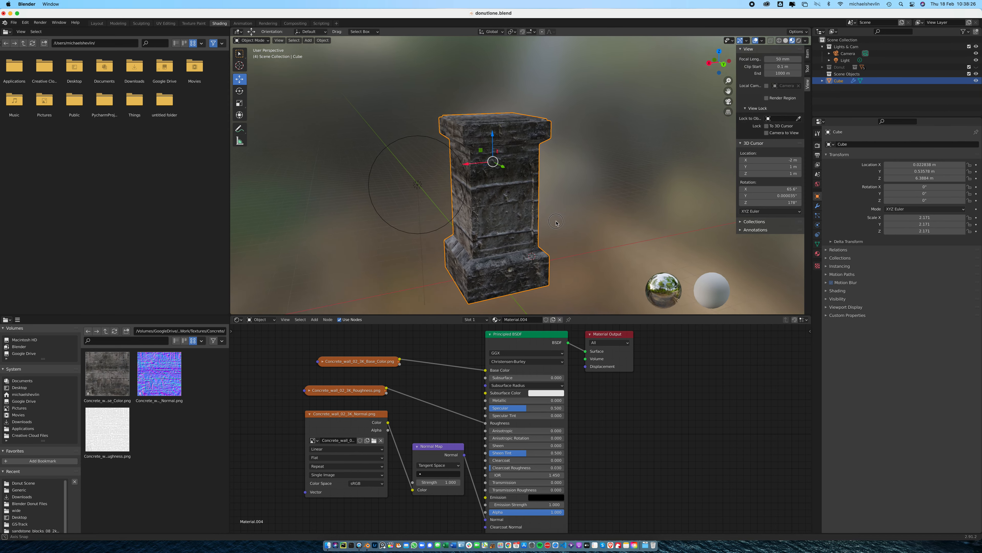
pyautogui.scroll(4, 556, 220)
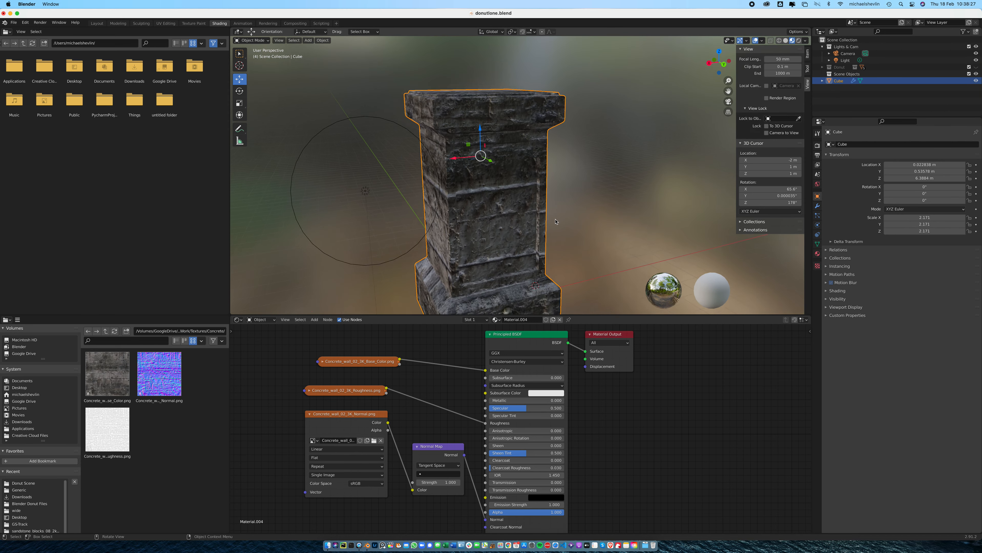
pyautogui.click(376, 483)
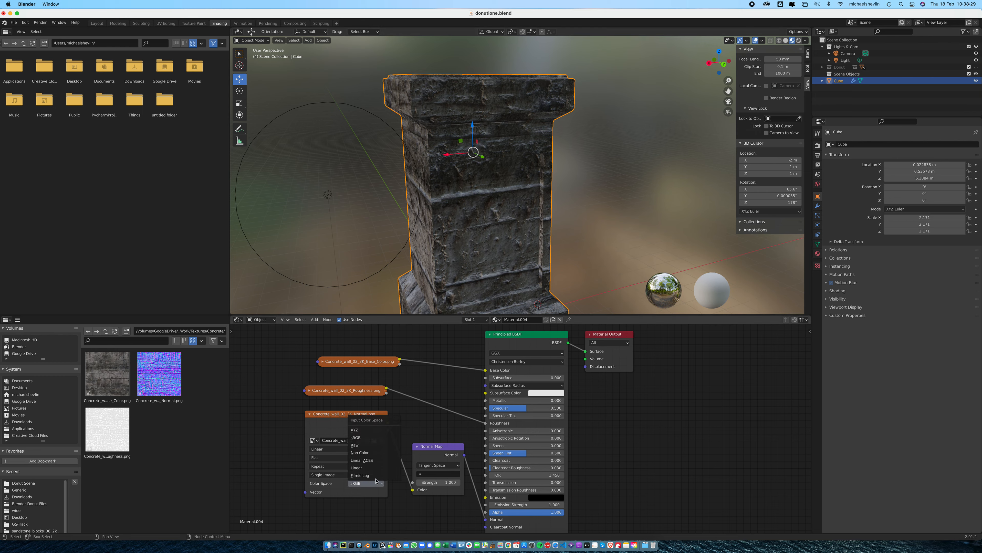
pyautogui.click(374, 453)
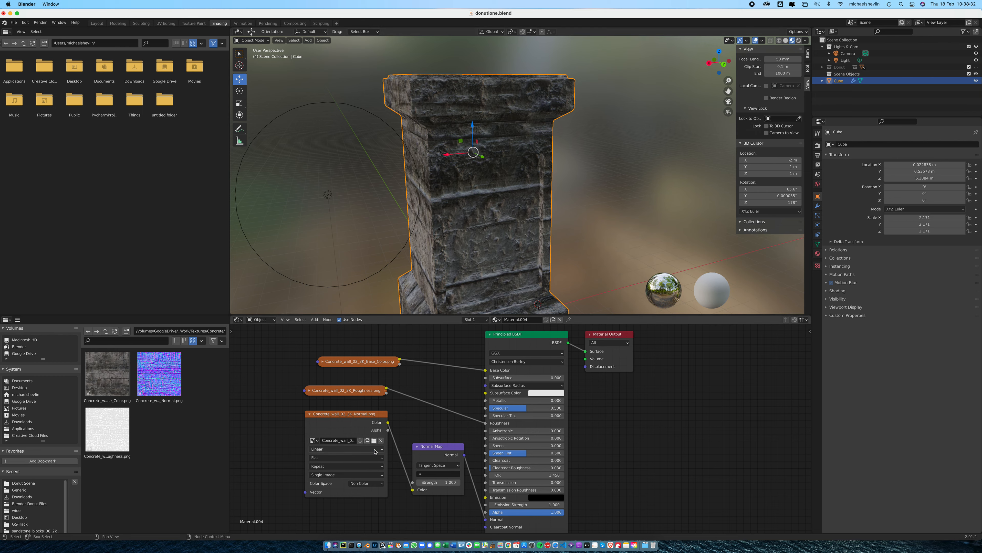
# Set the Normal Map strength to 0.300 and deselect the pedestal.
pyautogui.click(446, 482)
pyautogui.press('Return')
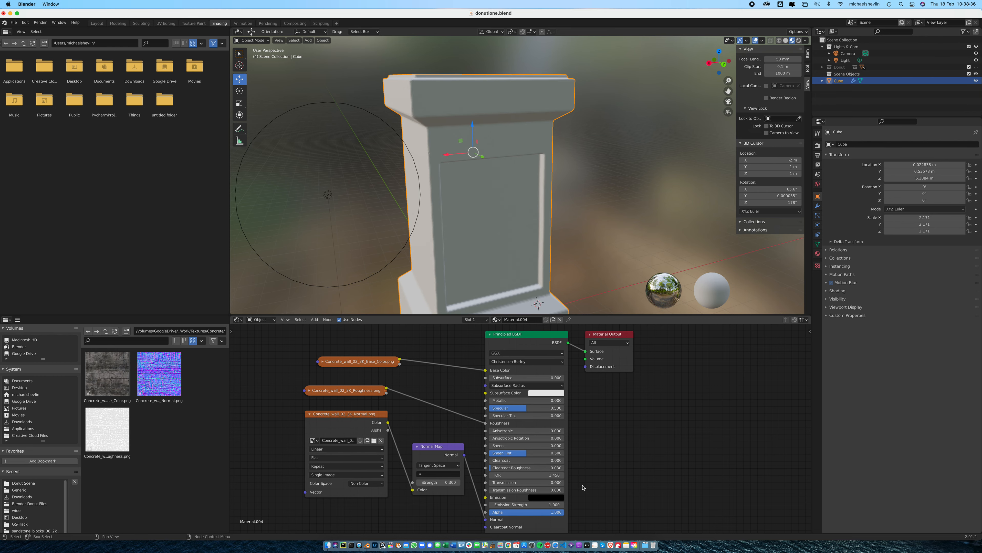
pyautogui.moveTo(581, 183)
pyautogui.mouseDown(button='middle')
pyautogui.moveTo(561, 162)
pyautogui.moveTo(607, 189)
pyautogui.moveTo(539, 168)
pyautogui.mouseUp(button='middle')
pyautogui.scroll(4, 561, 161)
pyautogui.scroll(-4, 561, 162)
pyautogui.click(607, 189)
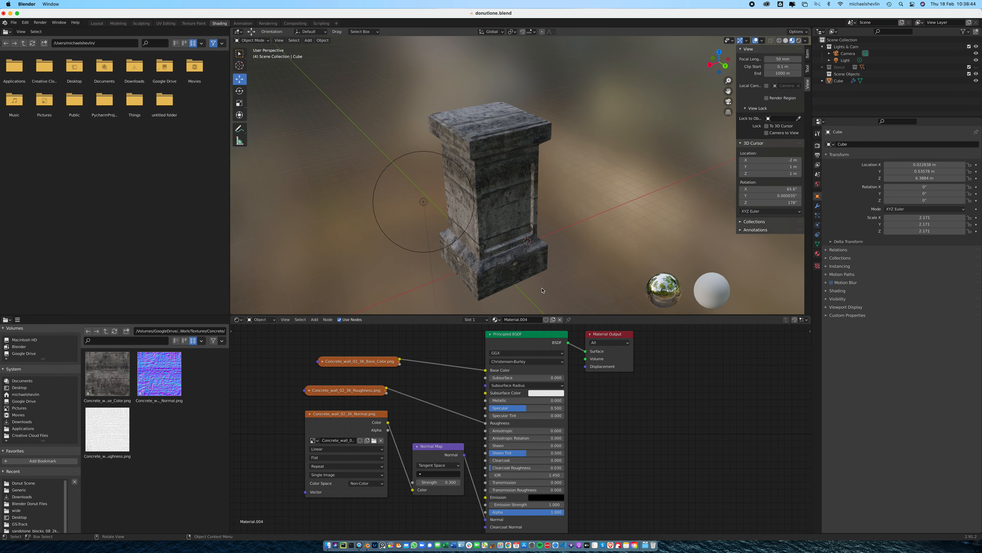
# Raise the shader's Metallic to about 0.8, and expand the roughness texture node after moving the normal texture node aside.
pyautogui.moveTo(519, 400); pyautogui.dragTo(543, 400)
pyautogui.moveTo(544, 229); pyautogui.dragTo(542, 265, button='middle')
pyautogui.scroll(3, 519, 228)
pyautogui.moveTo(369, 413); pyautogui.dragTo(350, 419)
pyautogui.click(340, 394)
pyautogui.click(309, 392)
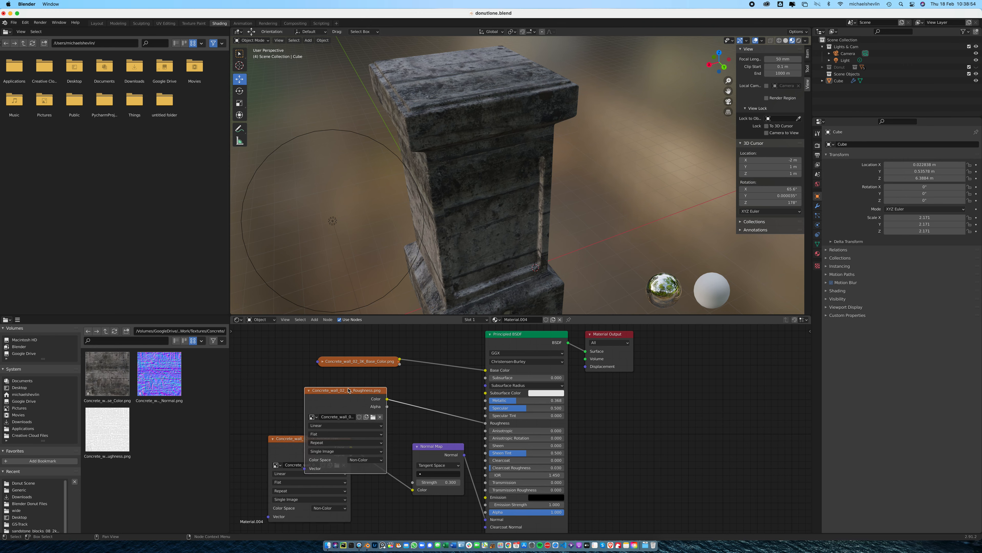
pyautogui.moveTo(515, 401); pyautogui.dragTo(537, 400)
pyautogui.moveTo(504, 208); pyautogui.dragTo(537, 220, button='middle')
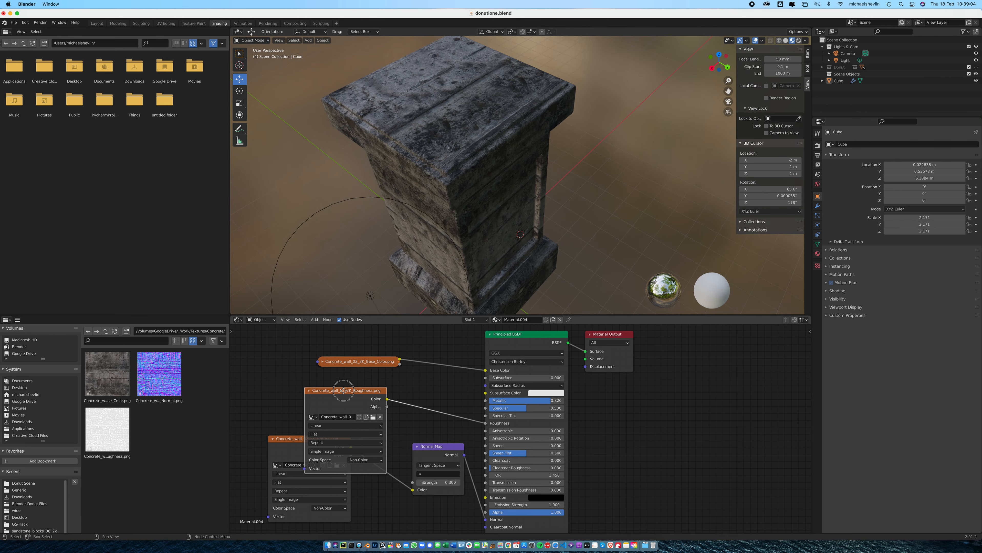
# Move the roughness texture node aside and insert an RGB Curves node between it and the shader's Roughness input.
pyautogui.moveTo(348, 392); pyautogui.dragTo(282, 391)
pyautogui.hotkey('shift', 'a')
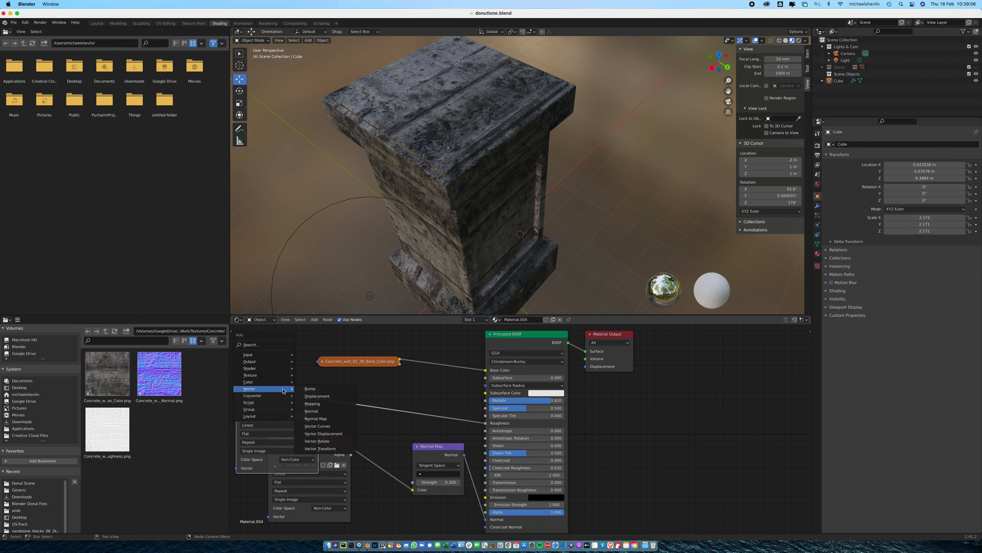
pyautogui.moveTo(273, 382)
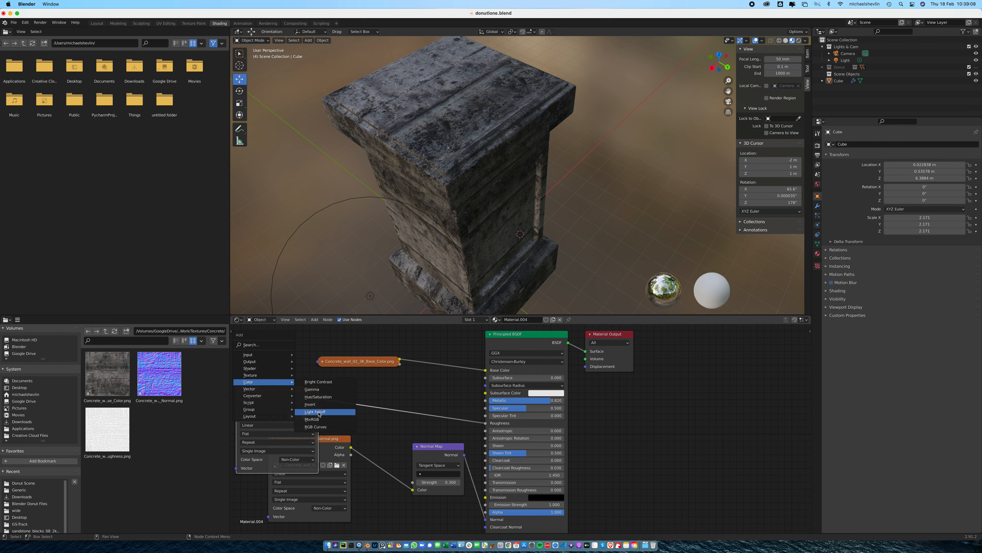
pyautogui.click(324, 427)
pyautogui.click(358, 376)
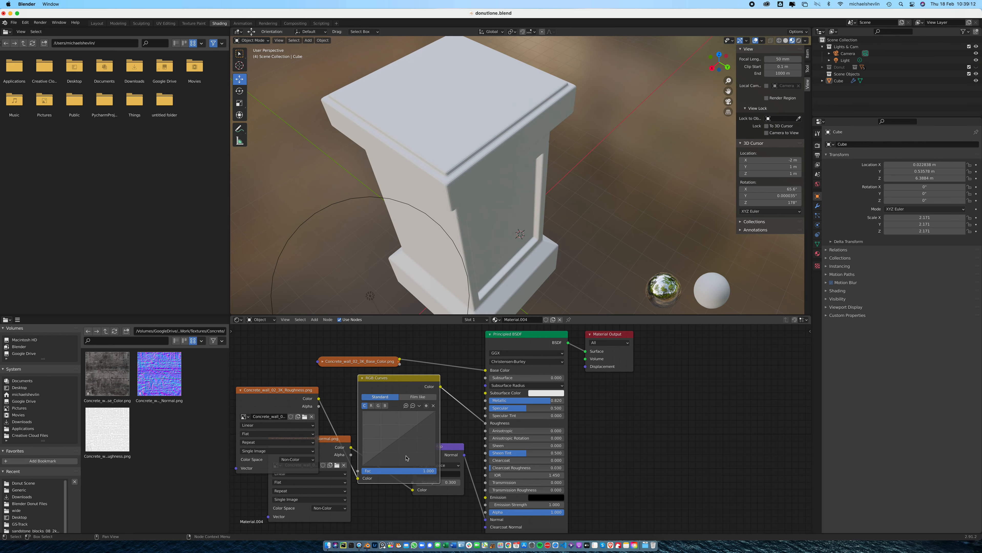
# Bend the roughness RGB curve downward with a control point at about X 0.61, Y 0.23.
pyautogui.moveTo(402, 438); pyautogui.dragTo(409, 461)
pyautogui.moveTo(486, 236); pyautogui.dragTo(526, 201, button='middle')
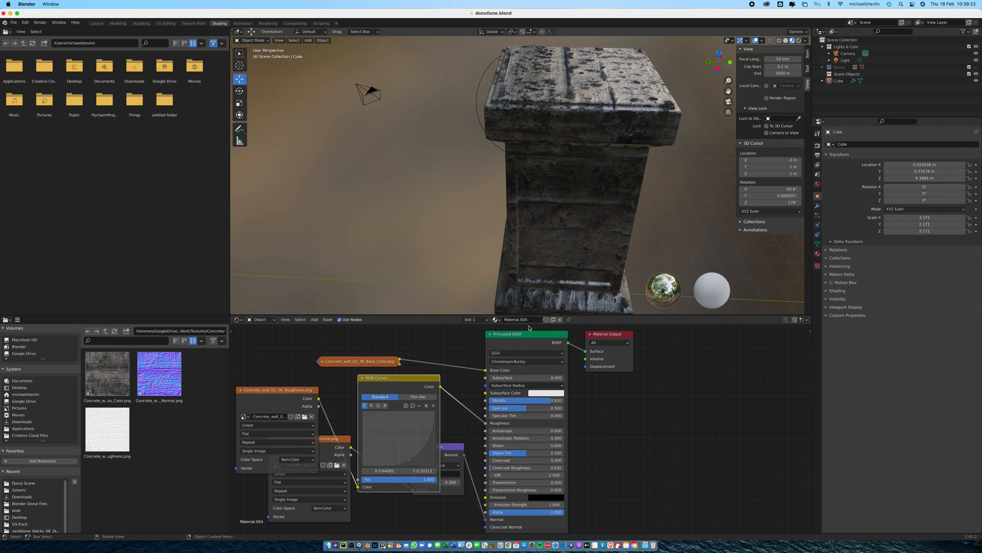
pyautogui.moveTo(411, 463)
pyautogui.mouseDown()
pyautogui.moveTo(394, 432)
pyautogui.moveTo(405, 451)
pyautogui.mouseUp()
pyautogui.moveTo(635, 224); pyautogui.dragTo(658, 221, button='middle')
pyautogui.scroll(5, 621, 130)
pyautogui.keyDown('shift'); pyautogui.moveTo(576, 202); pyautogui.dragTo(548, 260, button='middle'); pyautogui.keyUp('shift')
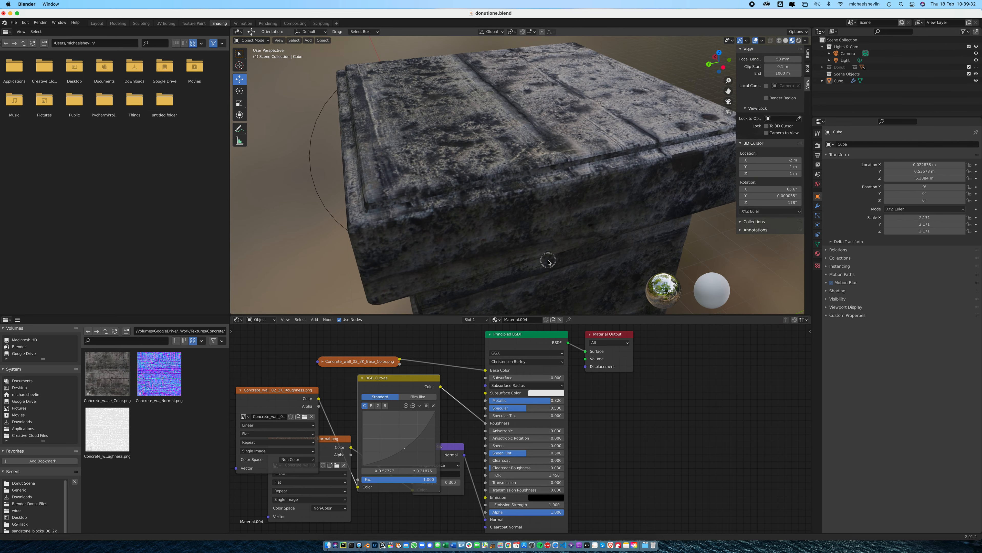
pyautogui.moveTo(566, 186)
pyautogui.mouseDown(button='middle')
pyautogui.moveTo(560, 199)
pyautogui.moveTo(572, 171)
pyautogui.mouseUp(button='middle')
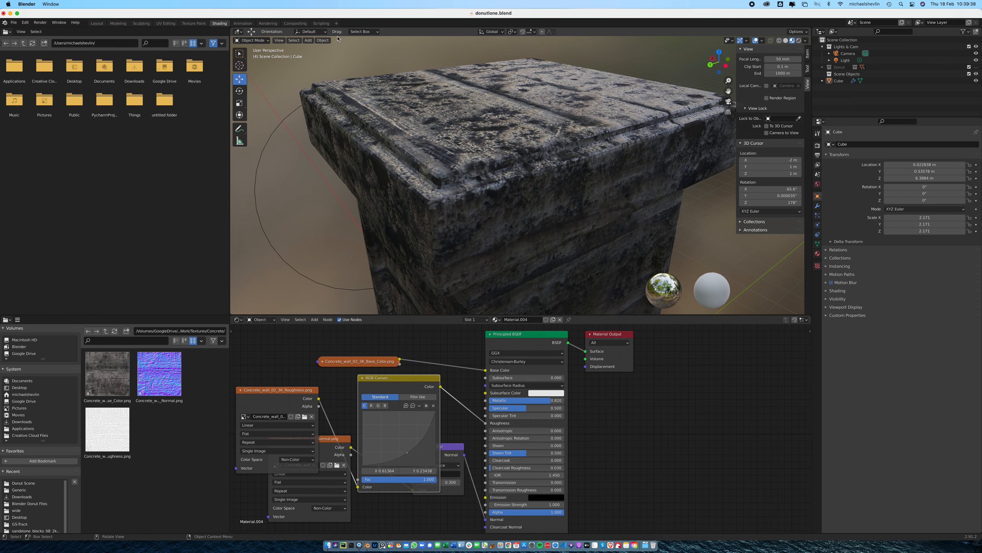
# Scale the pedestal's UV islands up to a little over twice their size and check the concrete texture in object mode.
pyautogui.click(165, 24)
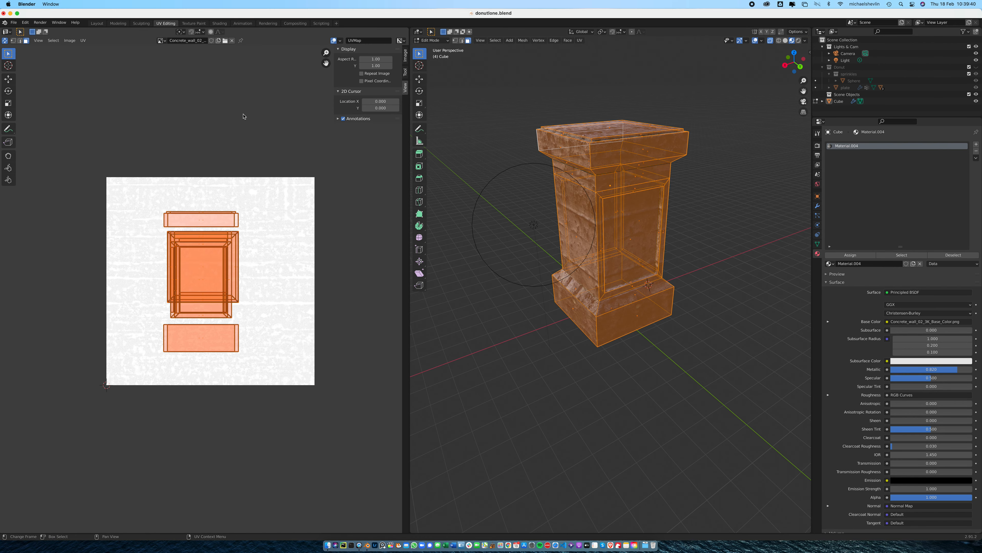
pyautogui.press('s')
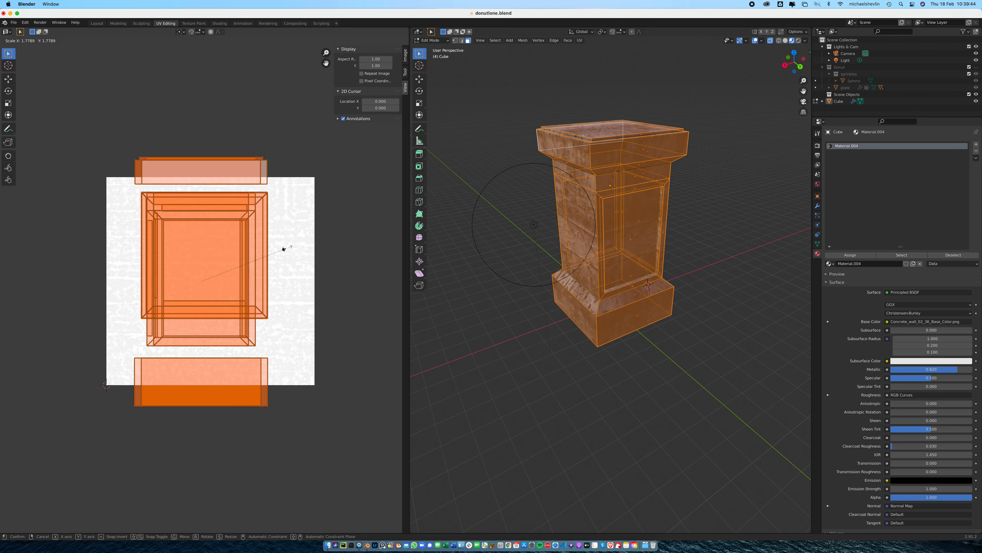
pyautogui.click(306, 241)
pyautogui.moveTo(621, 198); pyautogui.dragTo(617, 206, button='middle')
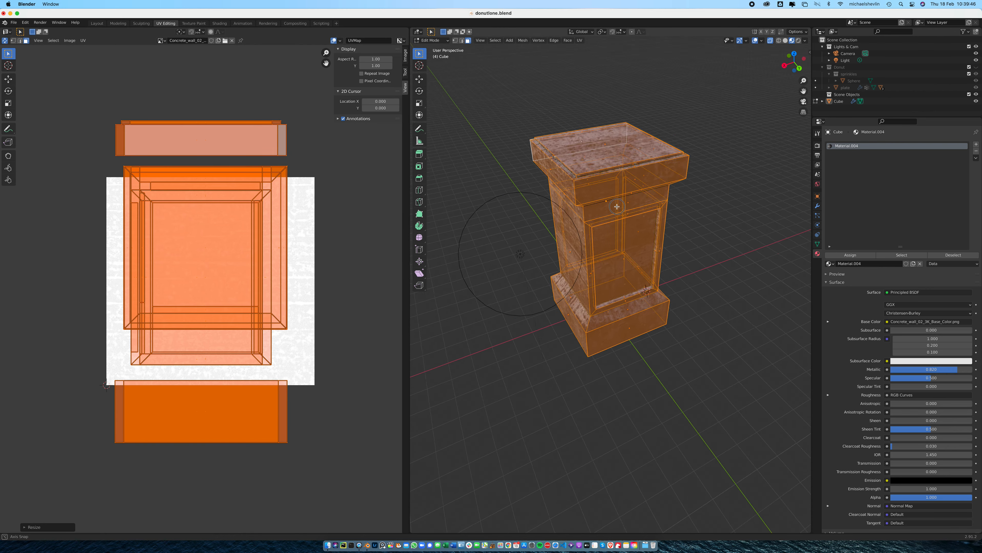
pyautogui.scroll(4, 622, 194)
pyautogui.scroll(4, 624, 194)
pyautogui.scroll(-3, 637, 319)
pyautogui.press('Tab')
pyautogui.moveTo(636, 319); pyautogui.dragTo(626, 275, button='middle')
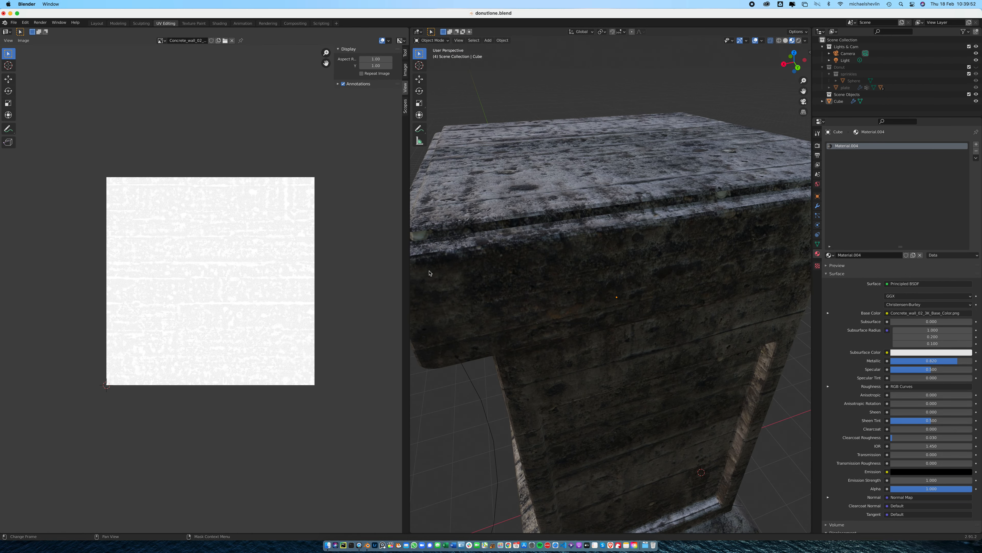
# Rescale all of the pedestal's UV islands once more and inspect the concrete detail on the recessed panels.
pyautogui.press('a')
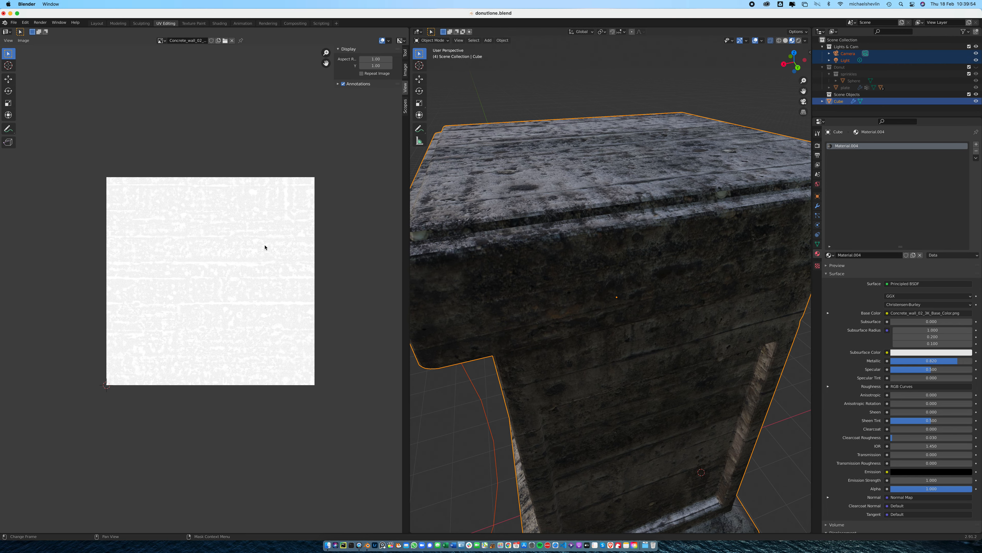
pyautogui.press('Tab')
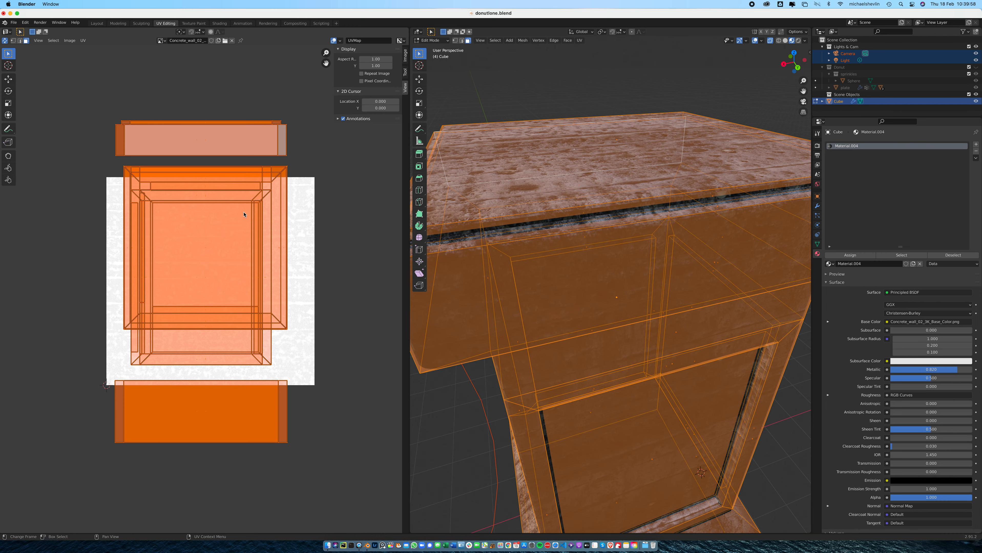
pyautogui.press('s')
pyautogui.click(254, 207)
pyautogui.press('Tab')
pyautogui.scroll(-8, 619, 165)
pyautogui.moveTo(619, 166); pyautogui.dragTo(611, 232, button='middle')
pyautogui.scroll(4, 619, 228)
pyautogui.scroll(5, 623, 227)
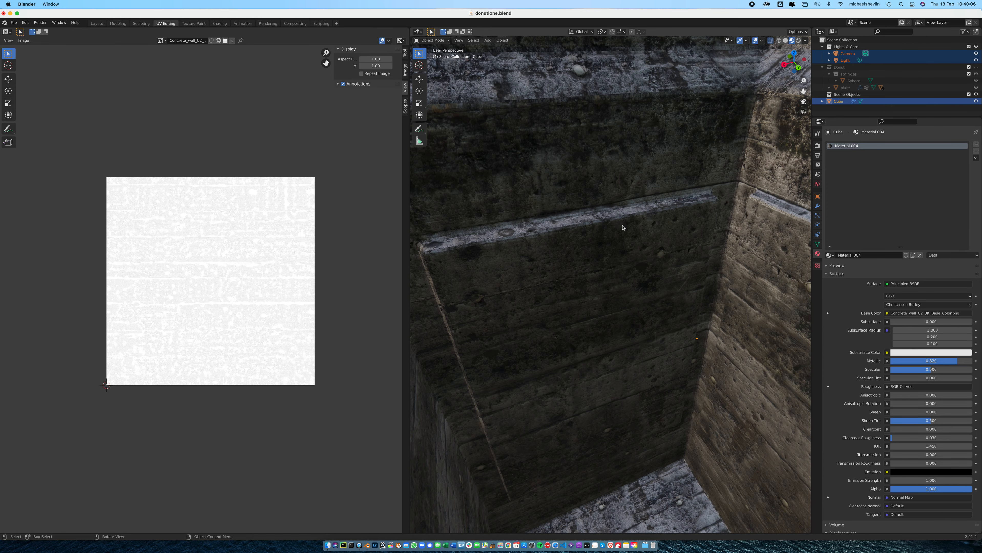
pyautogui.scroll(-5, 622, 228)
pyautogui.moveTo(622, 228)
pyautogui.mouseDown(button='middle')
pyautogui.moveTo(636, 218)
pyautogui.moveTo(597, 244)
pyautogui.moveTo(575, 217)
pyautogui.moveTo(641, 239)
pyautogui.mouseUp(button='middle')
# Return to the material's shader nodes and lower the Normal Map strength to 0.200, collapsing the RGB Curves node to reach it.
pyautogui.click(219, 24)
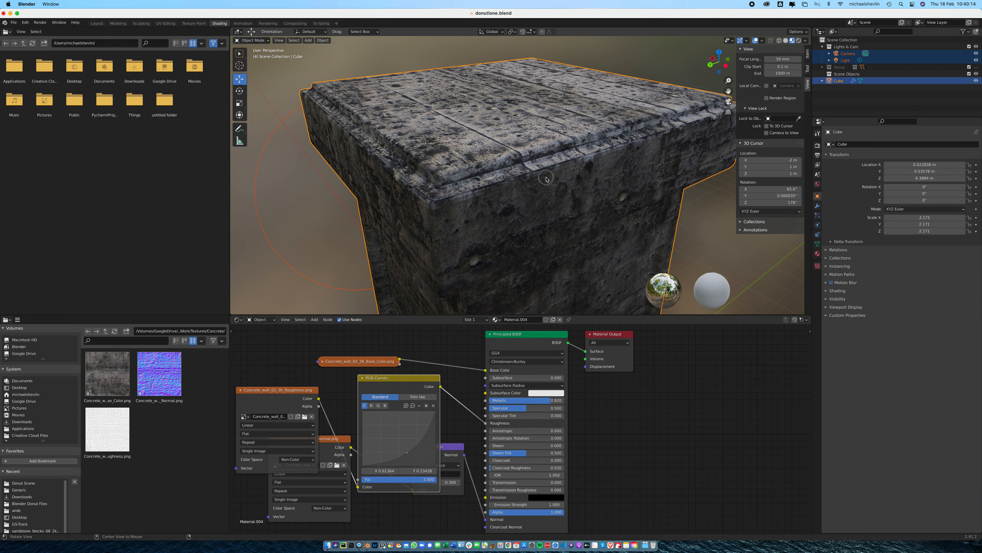
pyautogui.scroll(-5, 541, 158)
pyautogui.moveTo(541, 158); pyautogui.dragTo(474, 180, button='middle')
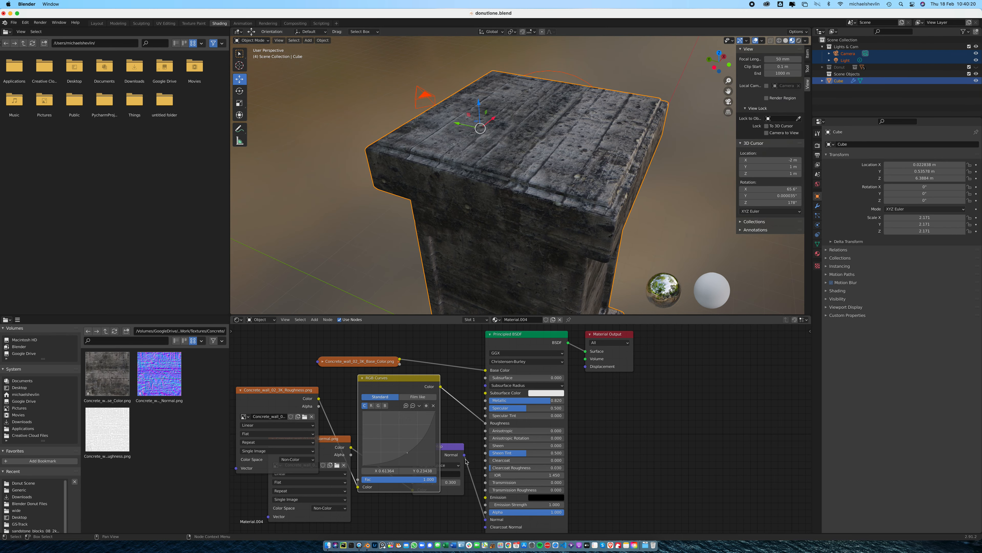
pyautogui.click(451, 482)
pyautogui.click(360, 378)
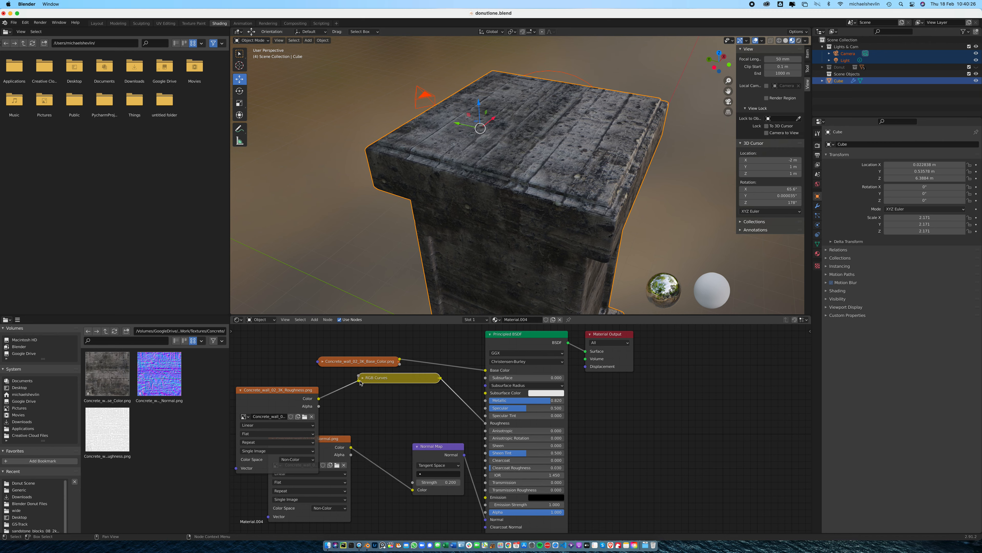
# Expand the RGB Curves node and pull the roughness curve's control point down to about X 0.67, Y 0.05.
pyautogui.click(362, 378)
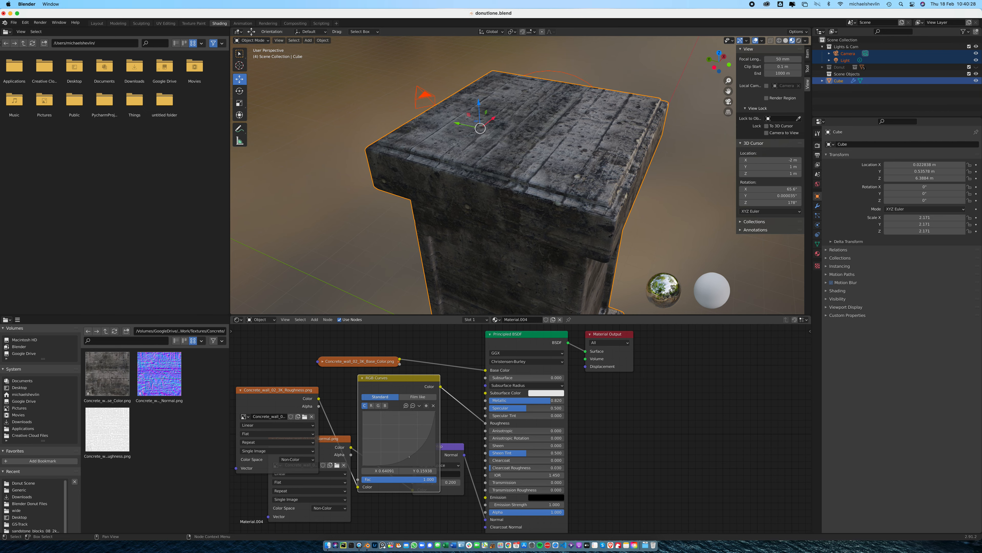
pyautogui.moveTo(594, 192); pyautogui.dragTo(422, 192, button='middle')
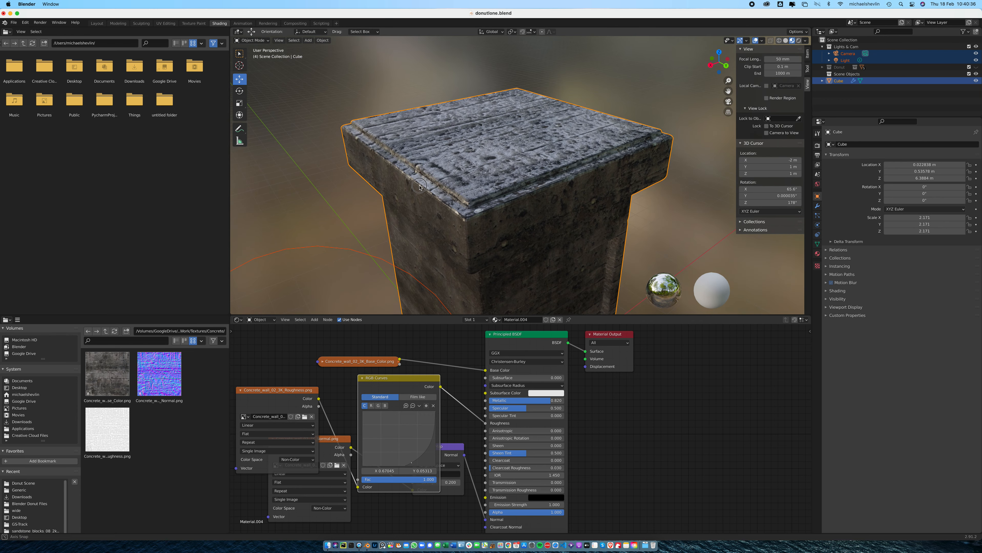
# Reduce the concrete shader's Metallic to about 0.323 and its Specular to about 0.170, checking the whole pedestal.
pyautogui.moveTo(555, 402); pyautogui.dragTo(519, 403)
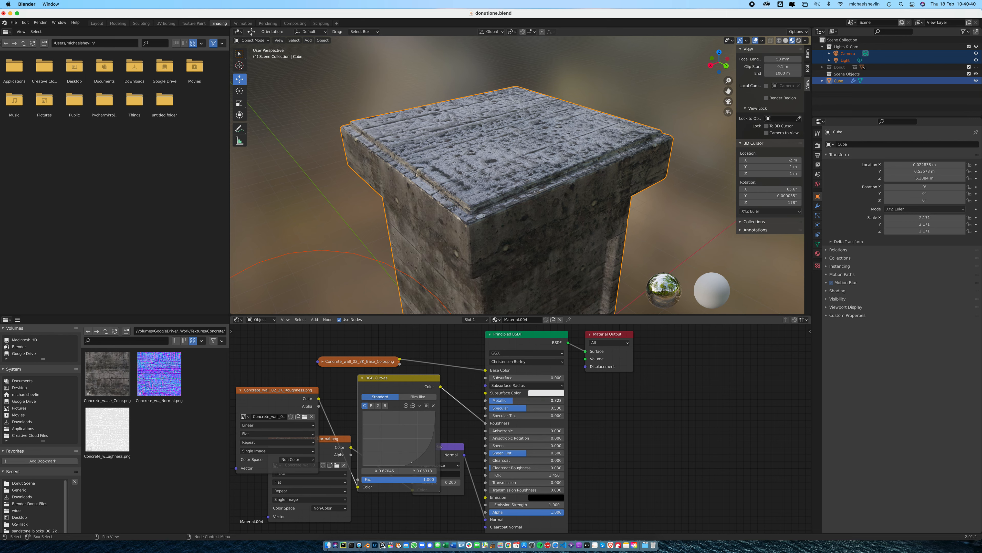
pyautogui.moveTo(560, 408); pyautogui.dragTo(486, 408)
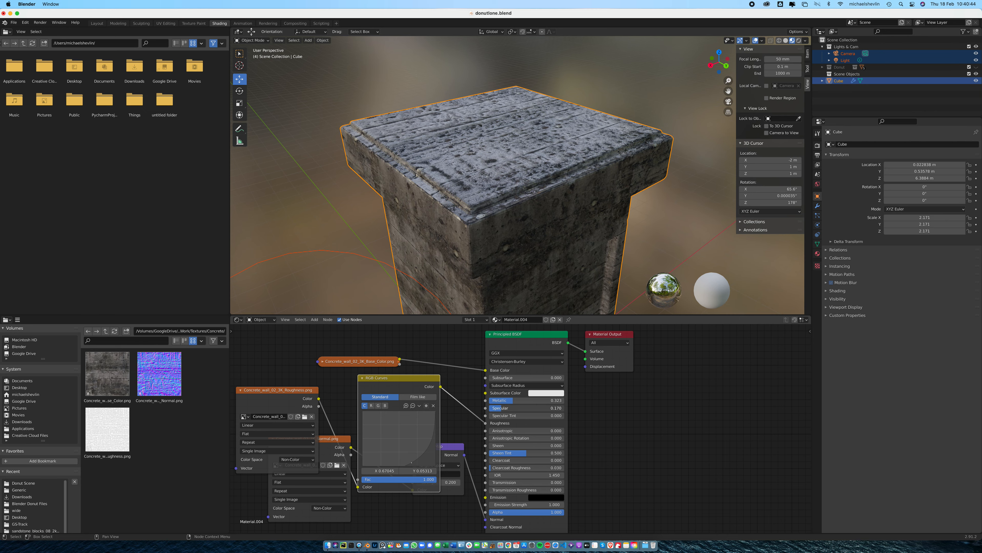
pyautogui.moveTo(503, 182); pyautogui.dragTo(562, 201, button='middle')
pyautogui.scroll(-10, 515, 199)
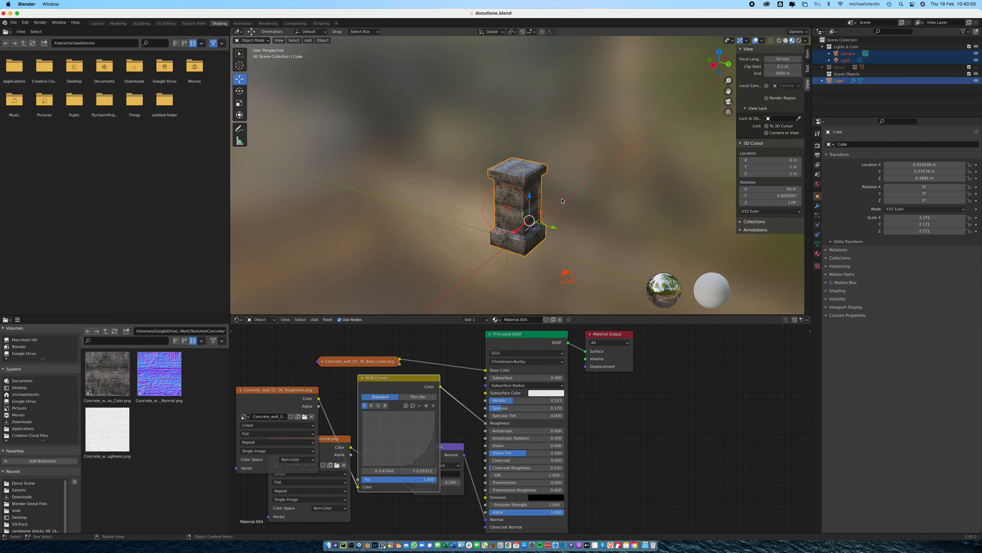
# Open Save As for the scene in the Donut Scene folder and replace the existing file name with a new one.
pyautogui.click(13, 22)
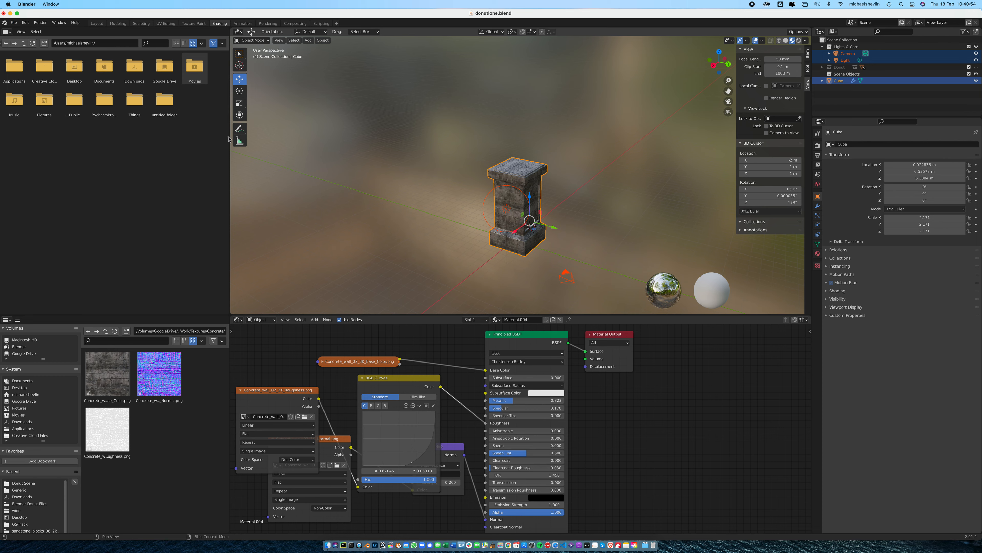
pyautogui.press('super+shift+s')
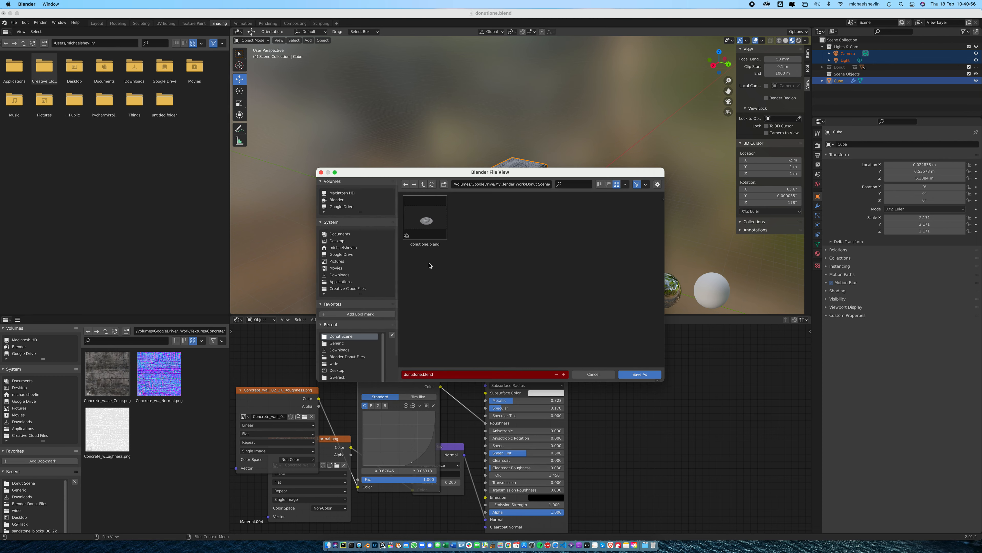
pyautogui.click(417, 375)
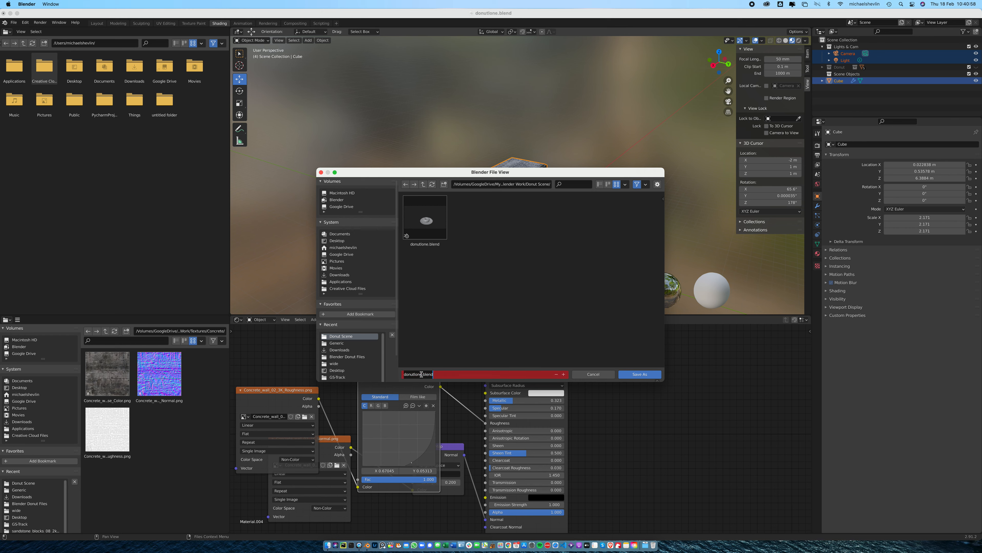
pyautogui.moveTo(423, 374); pyautogui.dragTo(383, 376)
pyautogui.write('d')
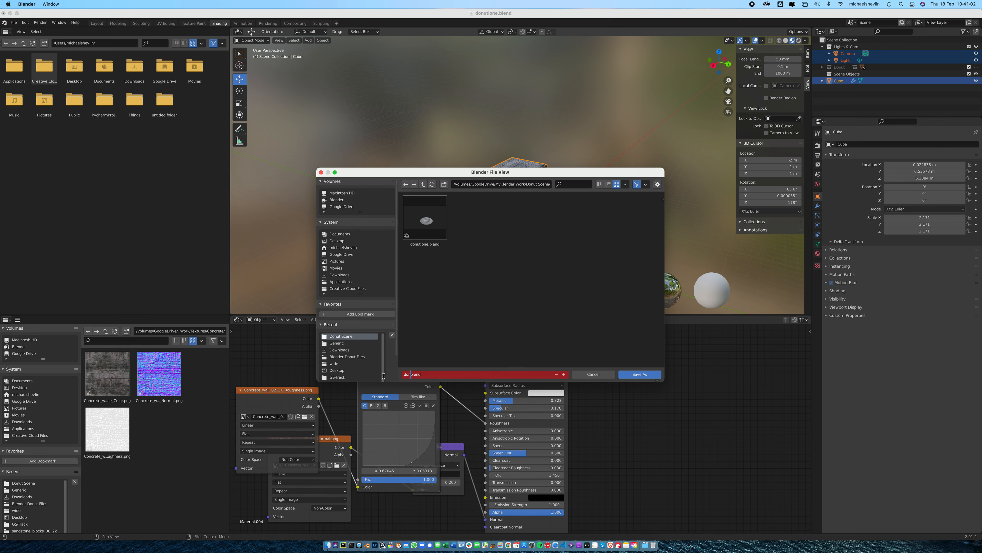